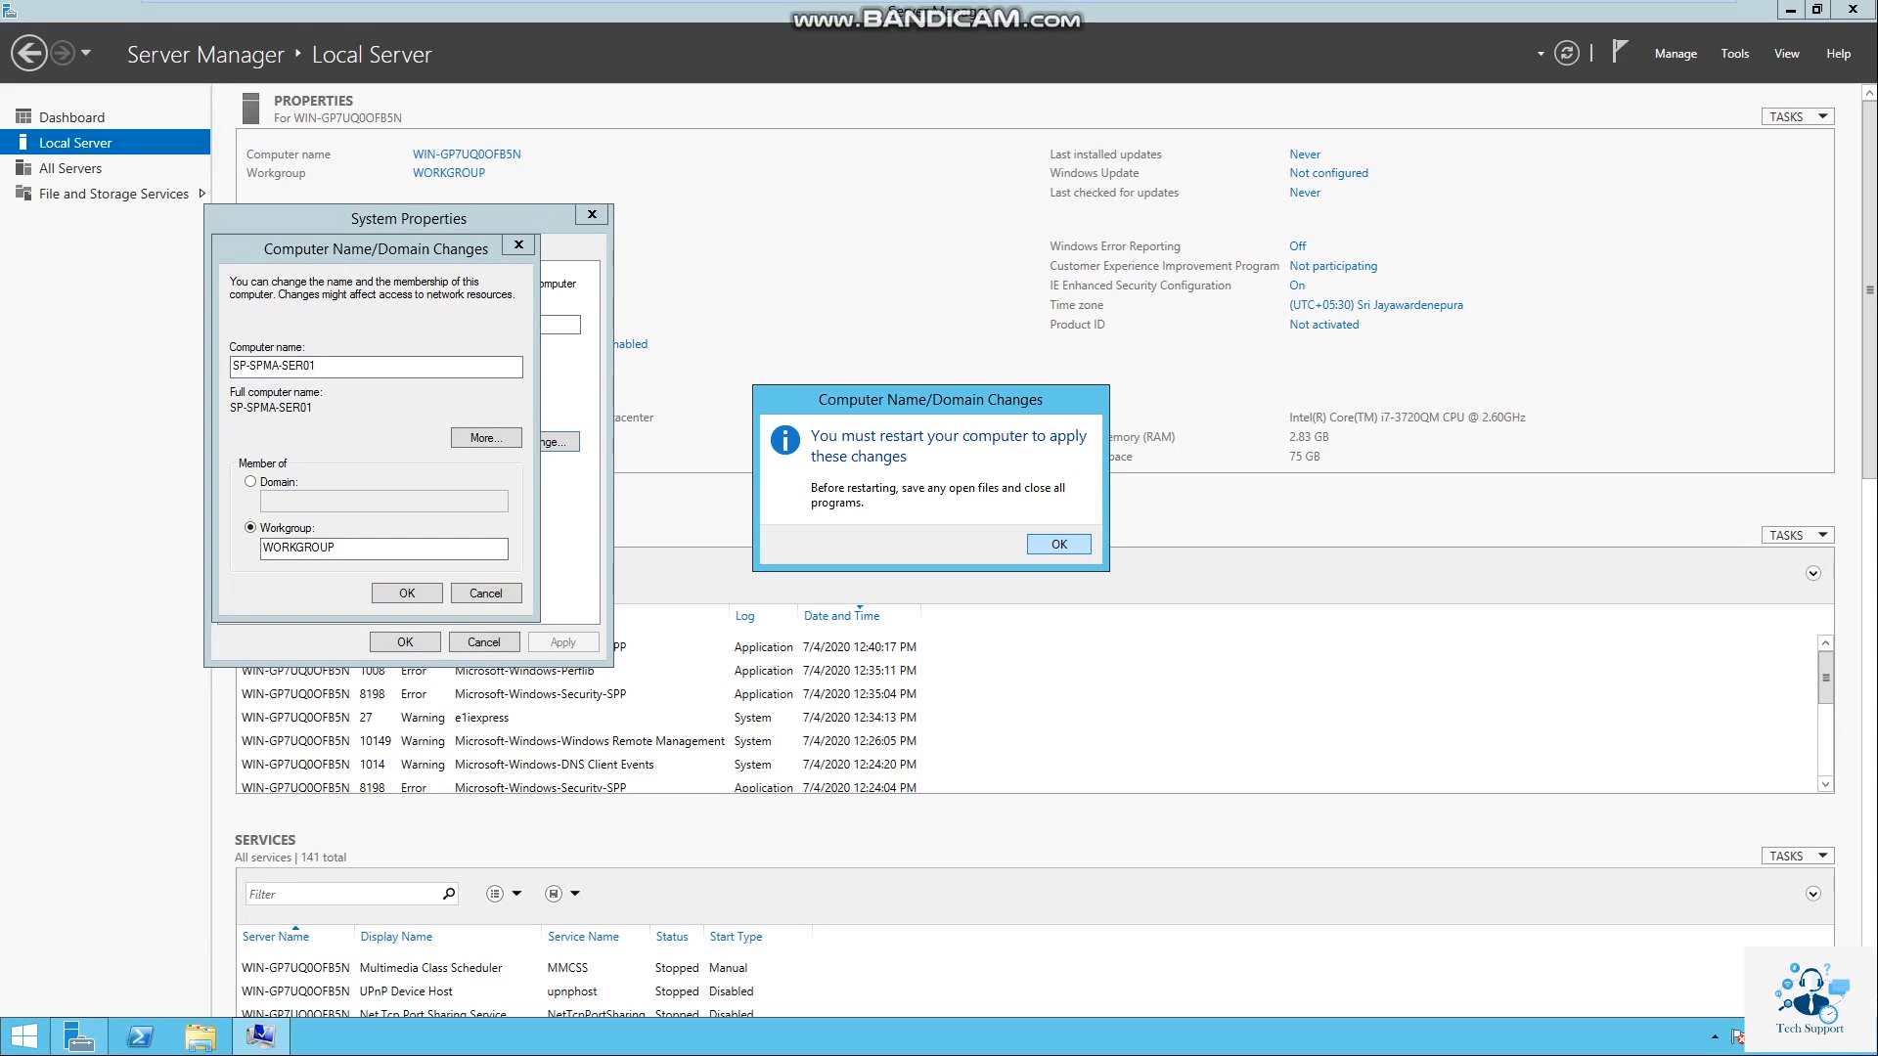
- Confirm renaming the computer to SP-SPMA-SER01, close System Properties and postpone the restart
{"action": "key", "text": "Return"}
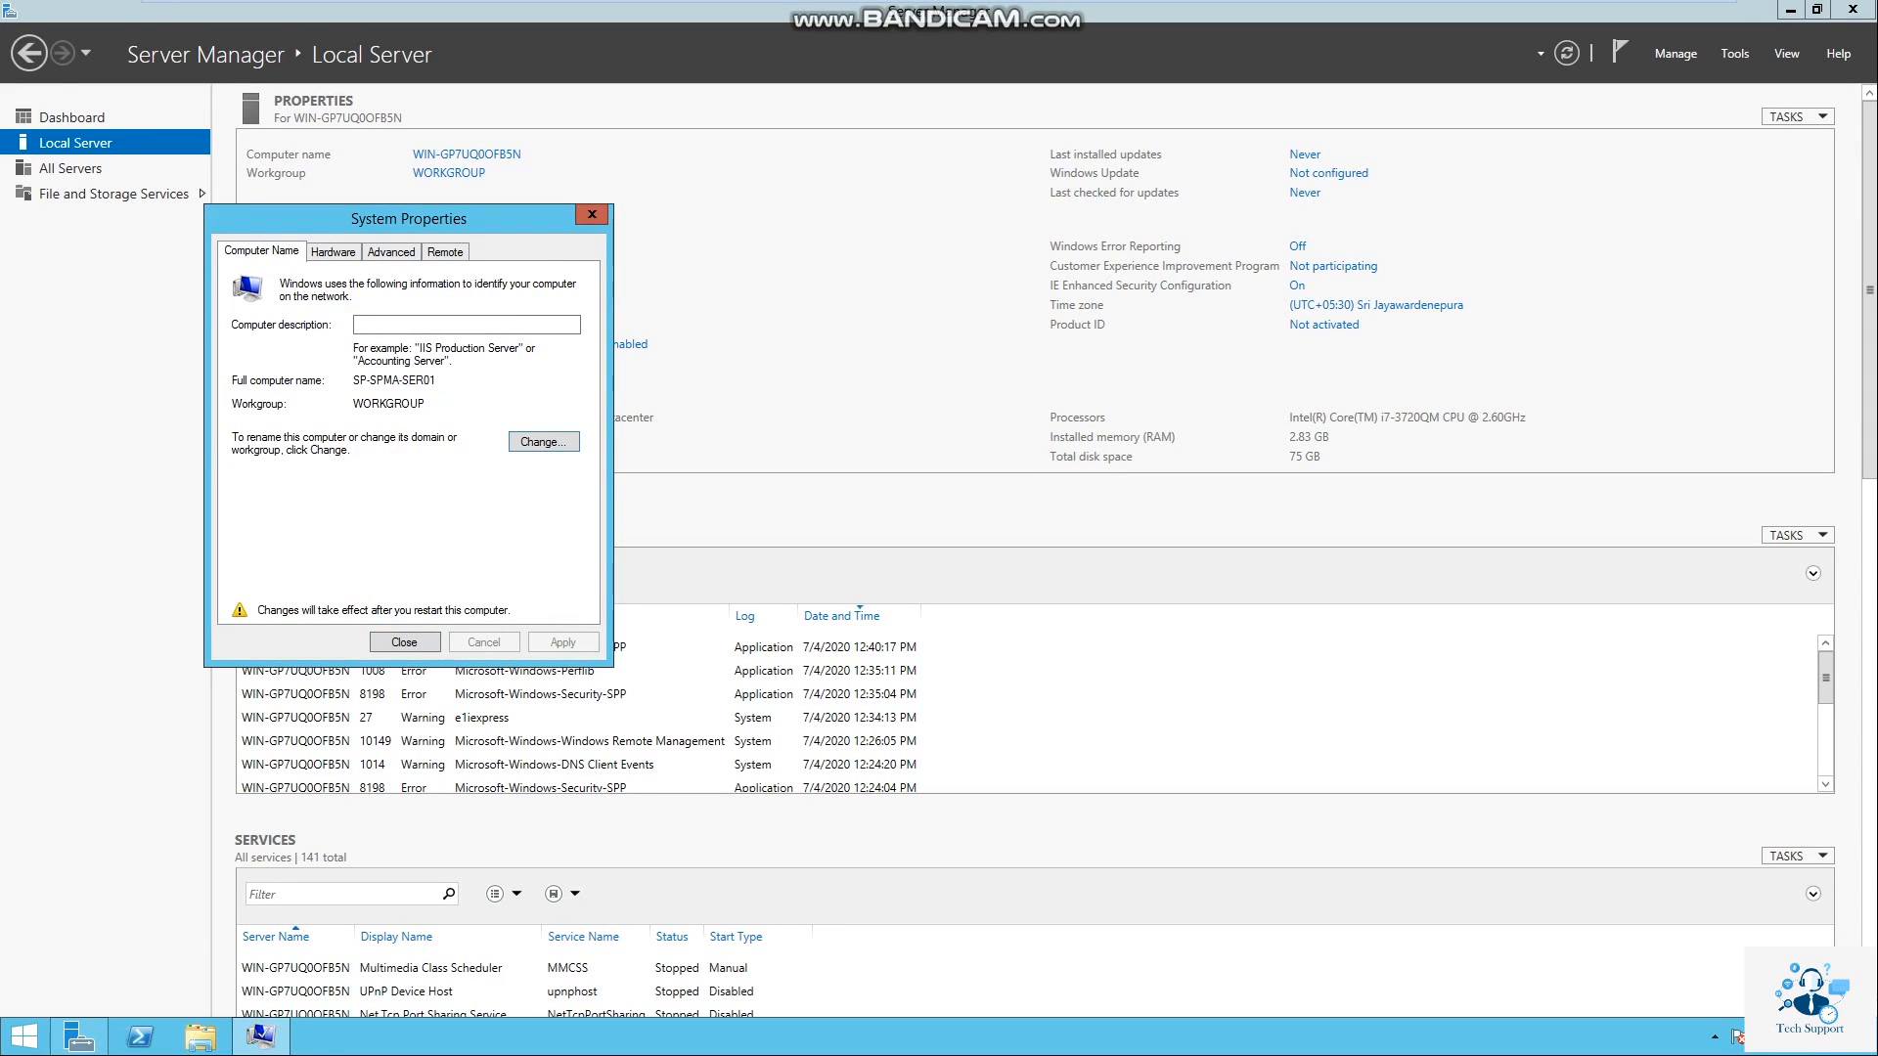
{"action": "key", "text": "Return"}
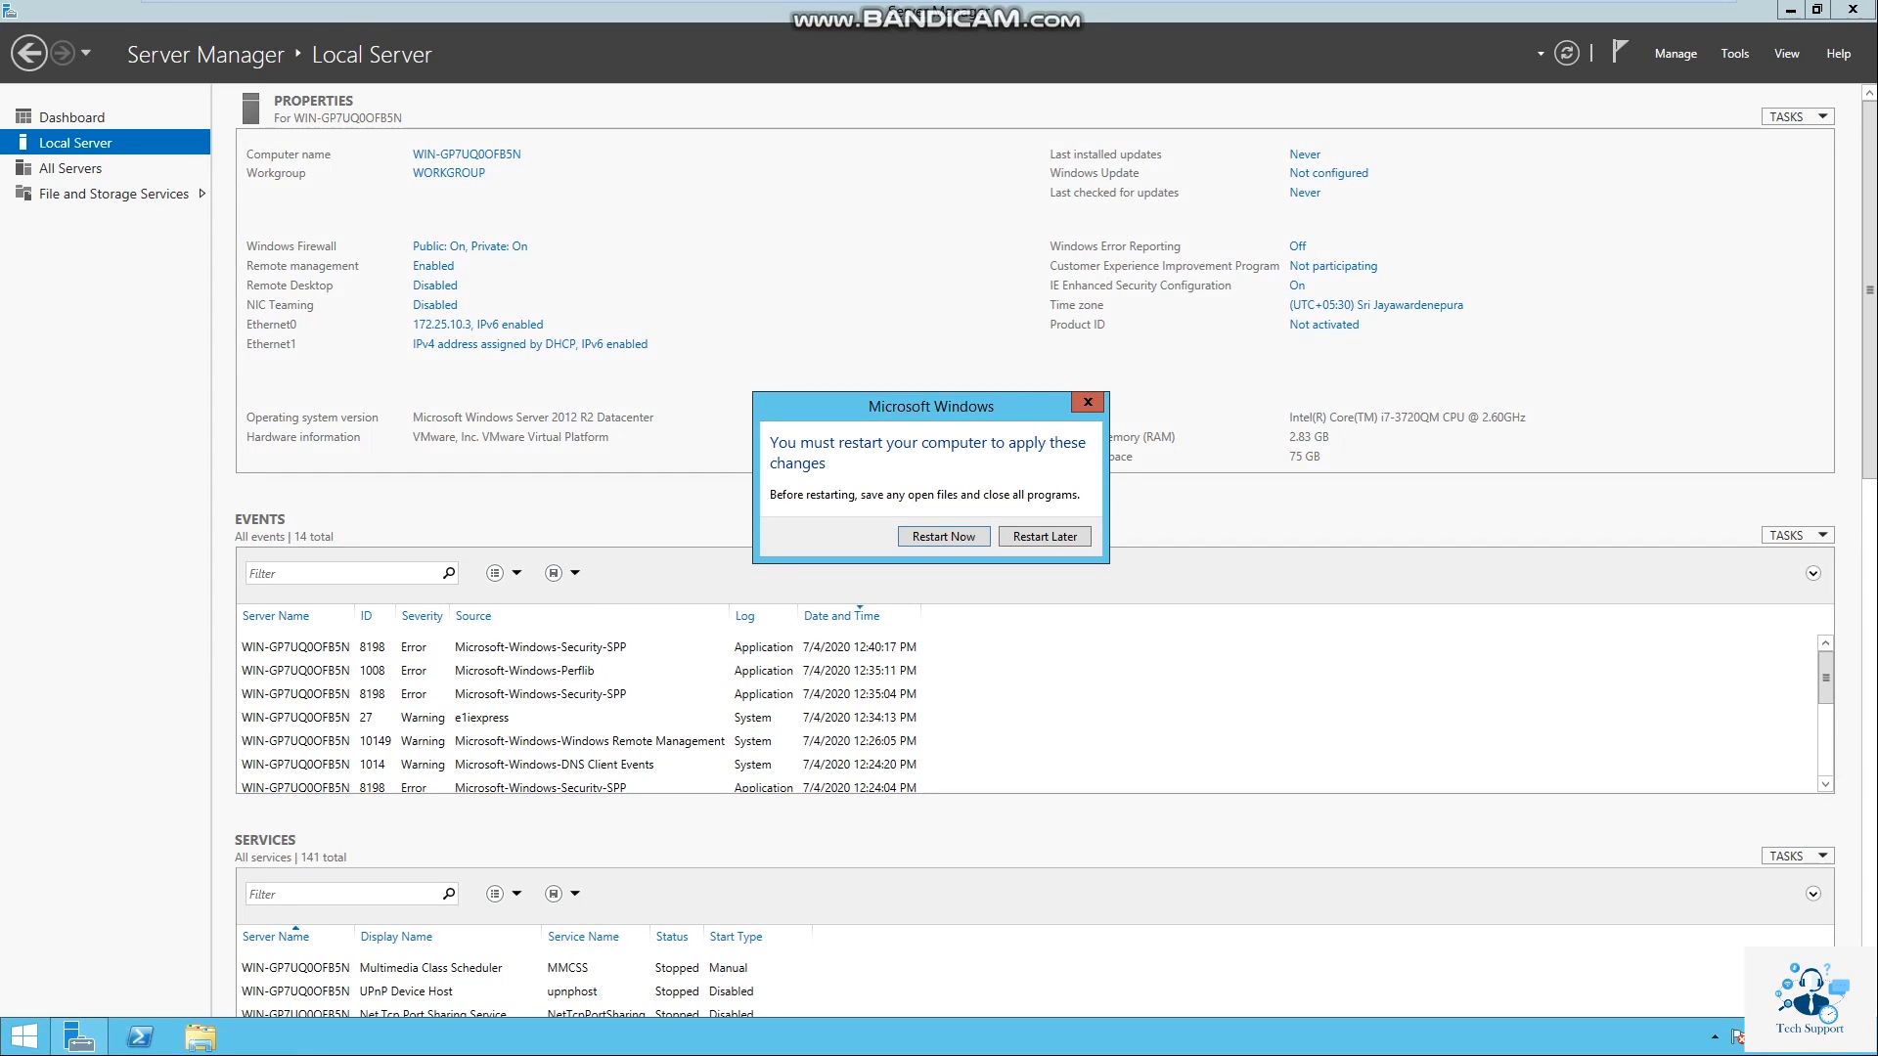
{"action": "left_click", "coordinate": [1045, 537]}
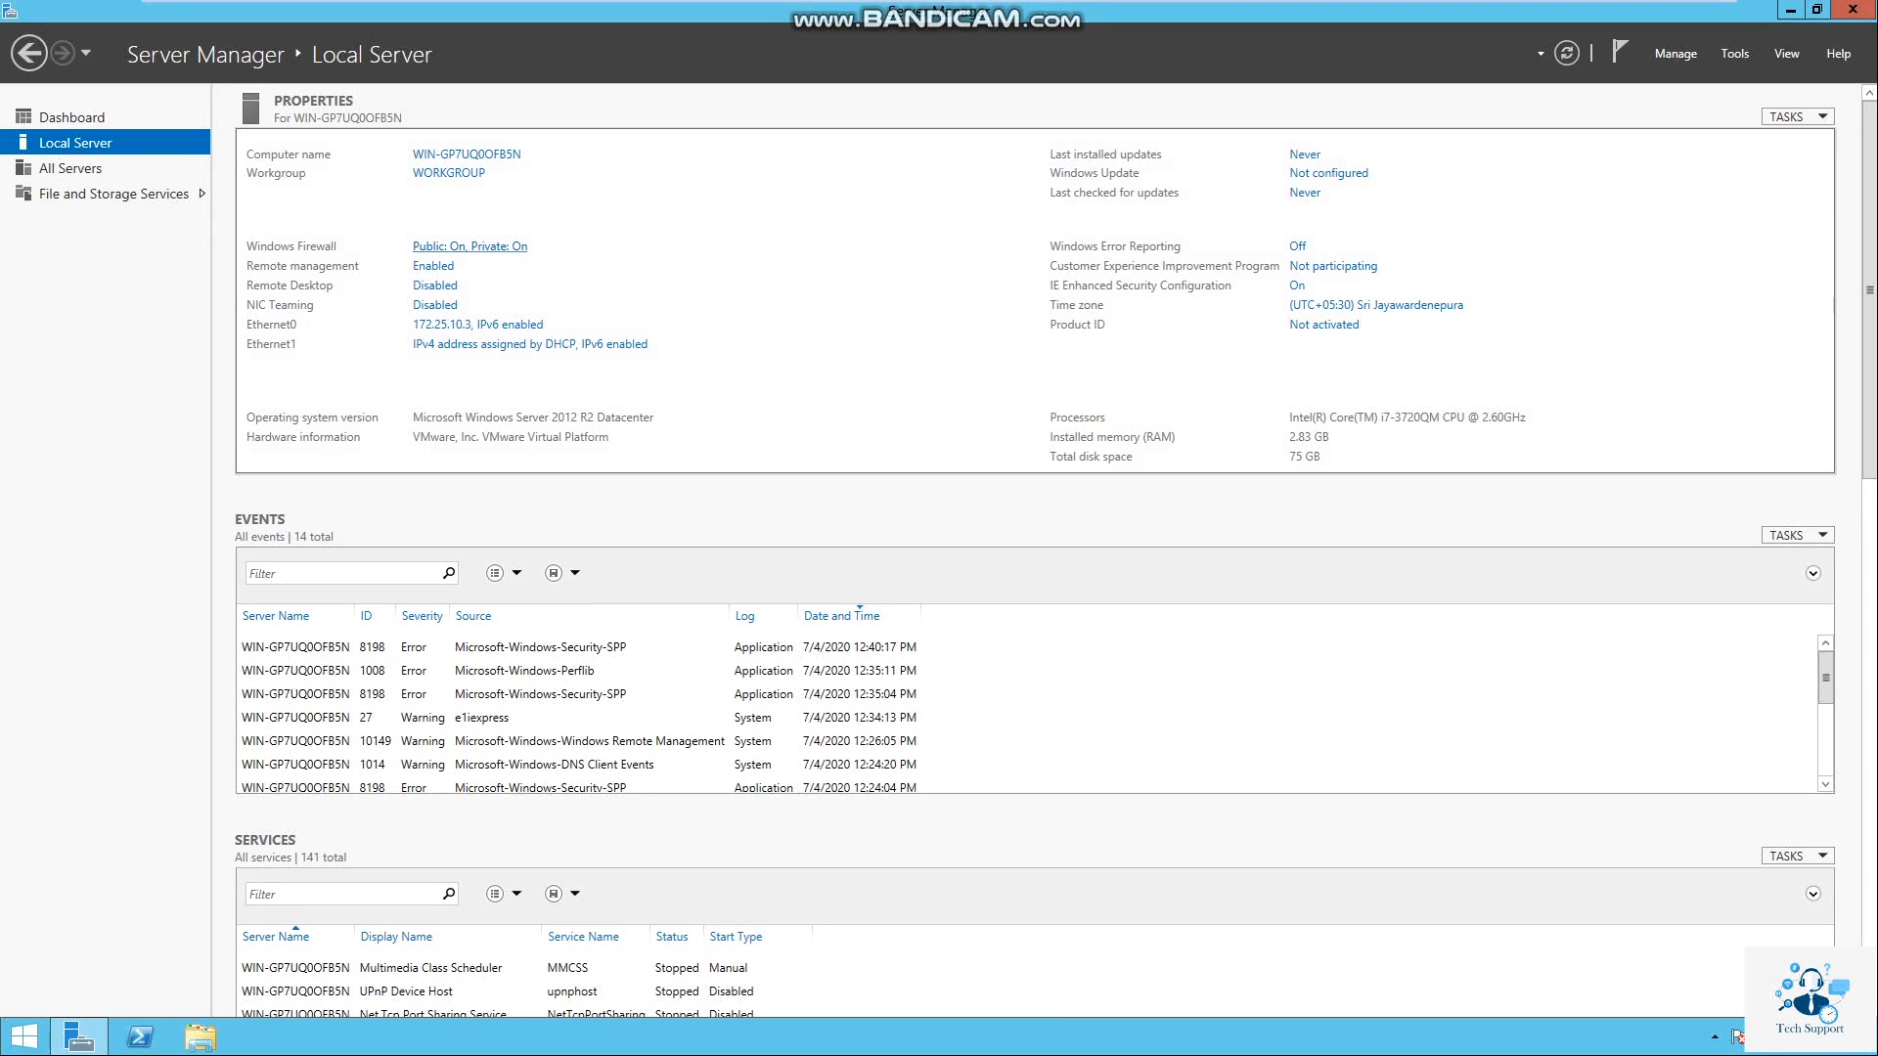
- Review the Windows Firewall on/off settings for private and public networks, then close the firewall window
{"action": "left_click", "coordinate": [469, 245]}
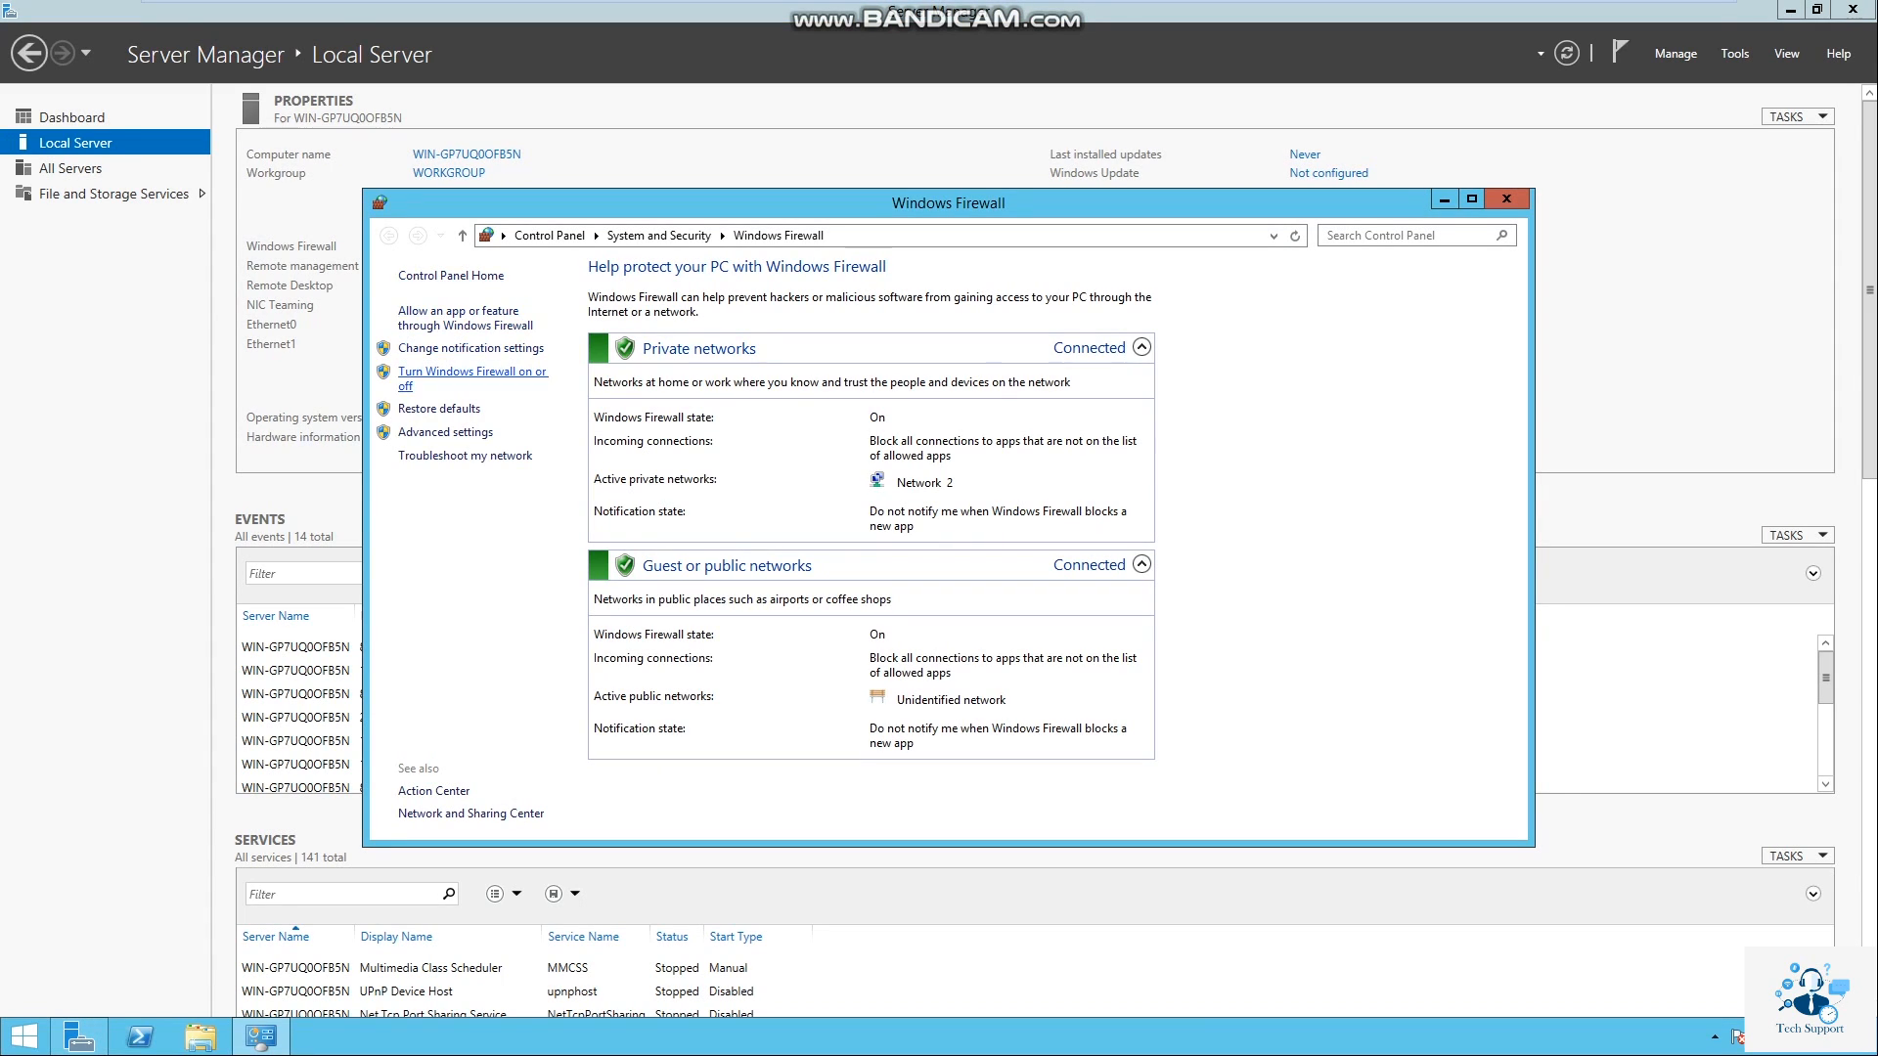
{"action": "left_click", "coordinate": [472, 372]}
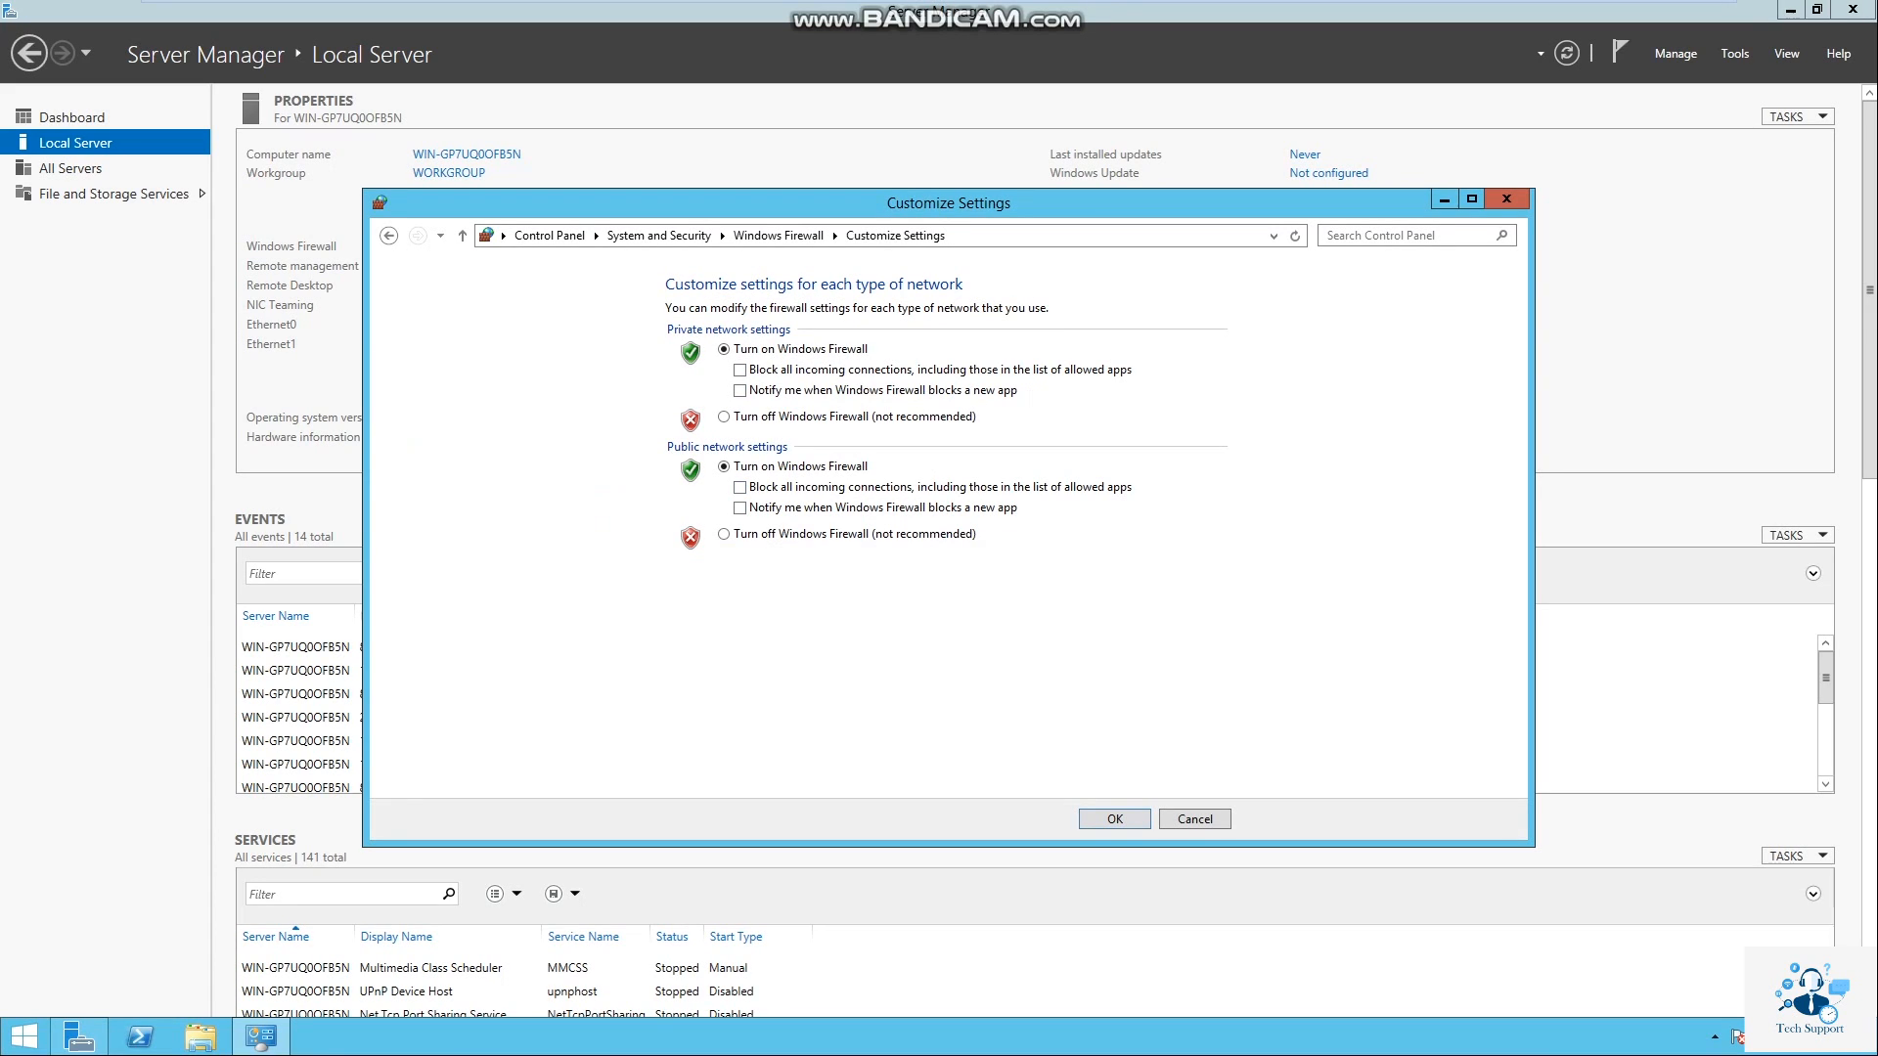
{"action": "left_click", "coordinate": [1114, 819]}
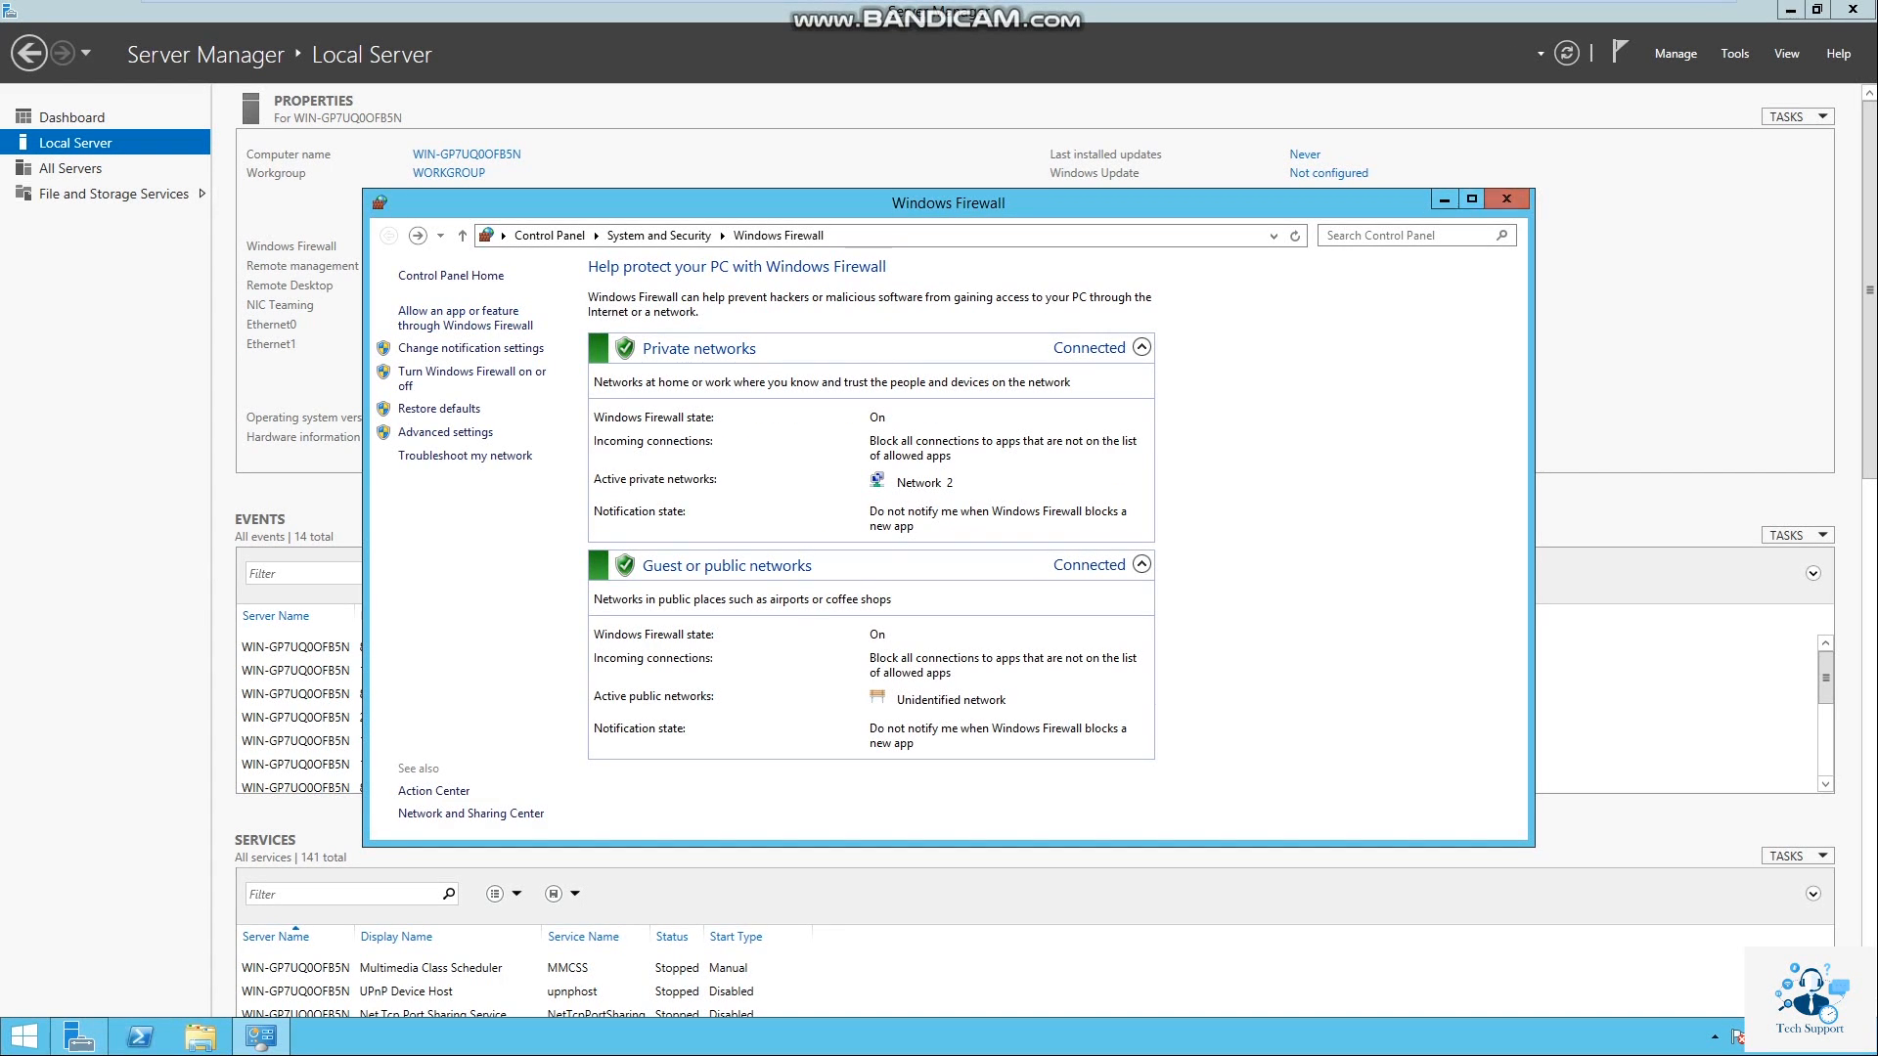
{"action": "left_click", "coordinate": [1506, 199]}
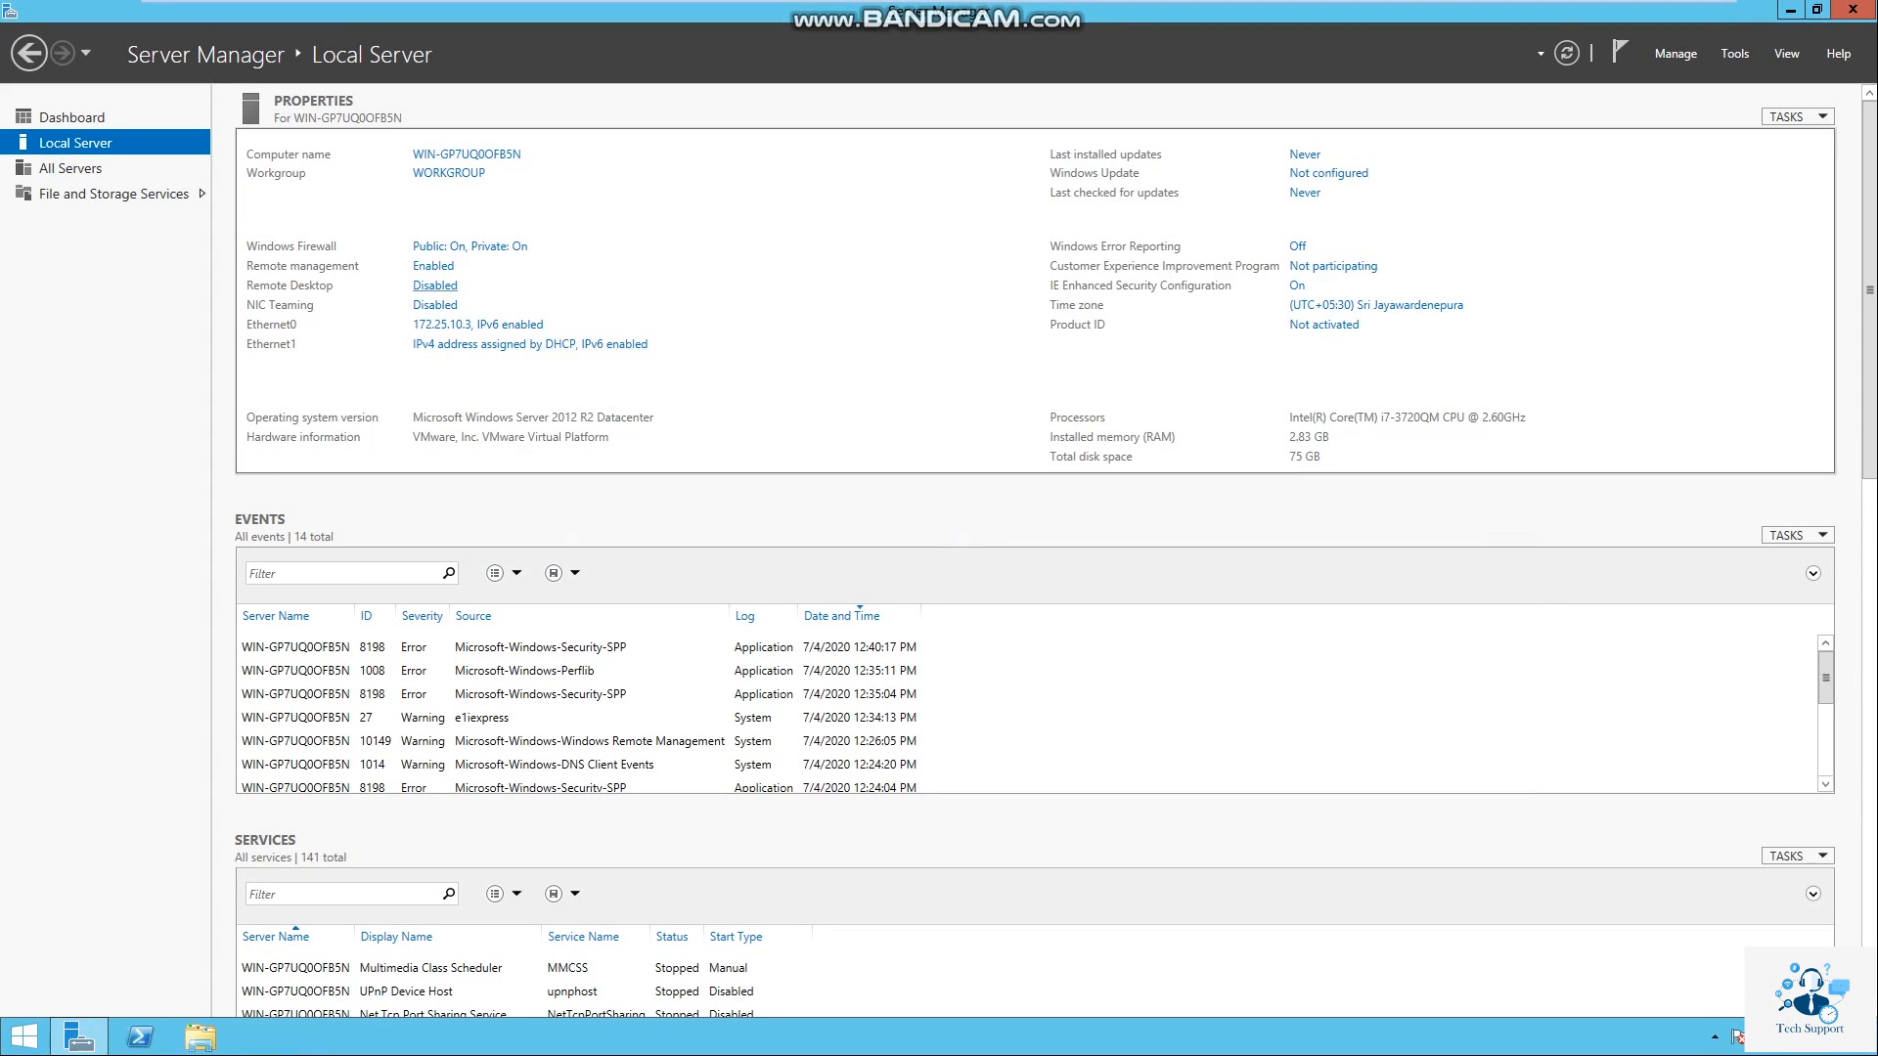
- Enable Remote Desktop by allowing remote connections to this computer, keeping Network Level Authentication required, and apply the setting
{"action": "left_click", "coordinate": [435, 285]}
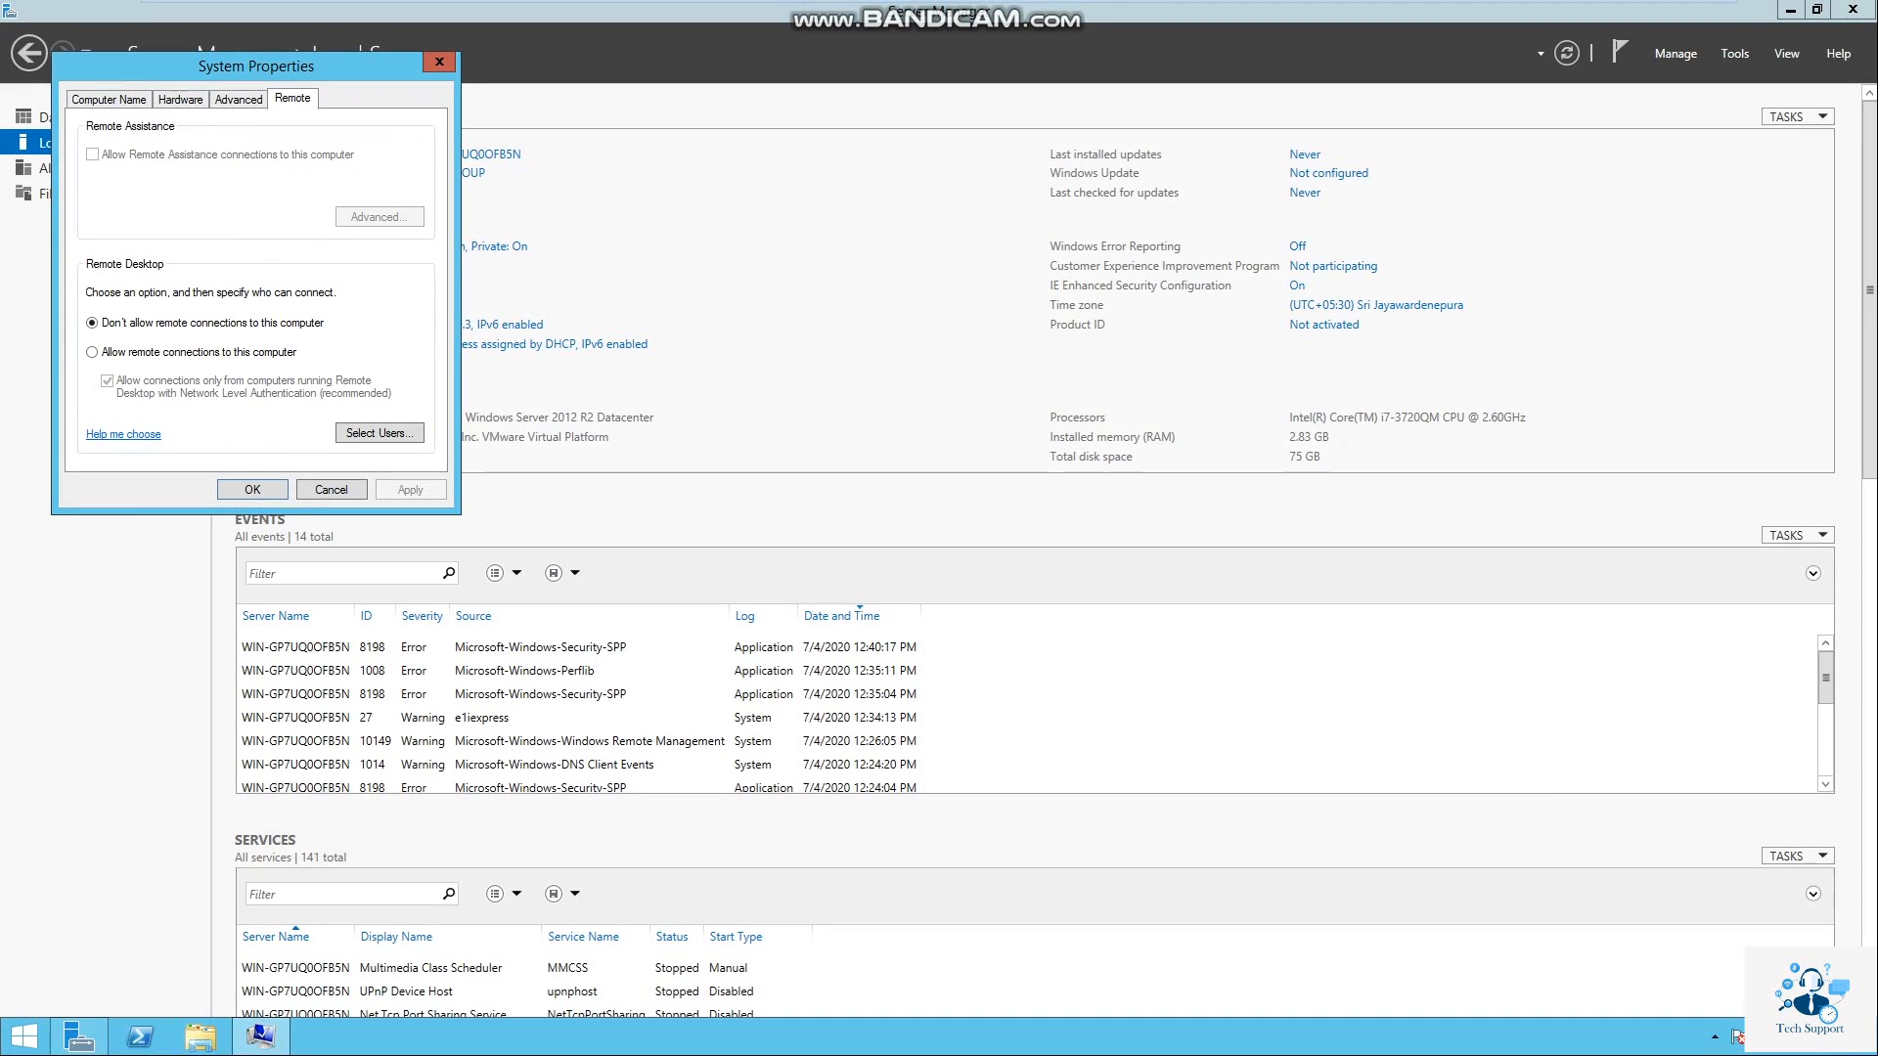
{"action": "left_click", "coordinate": [92, 352]}
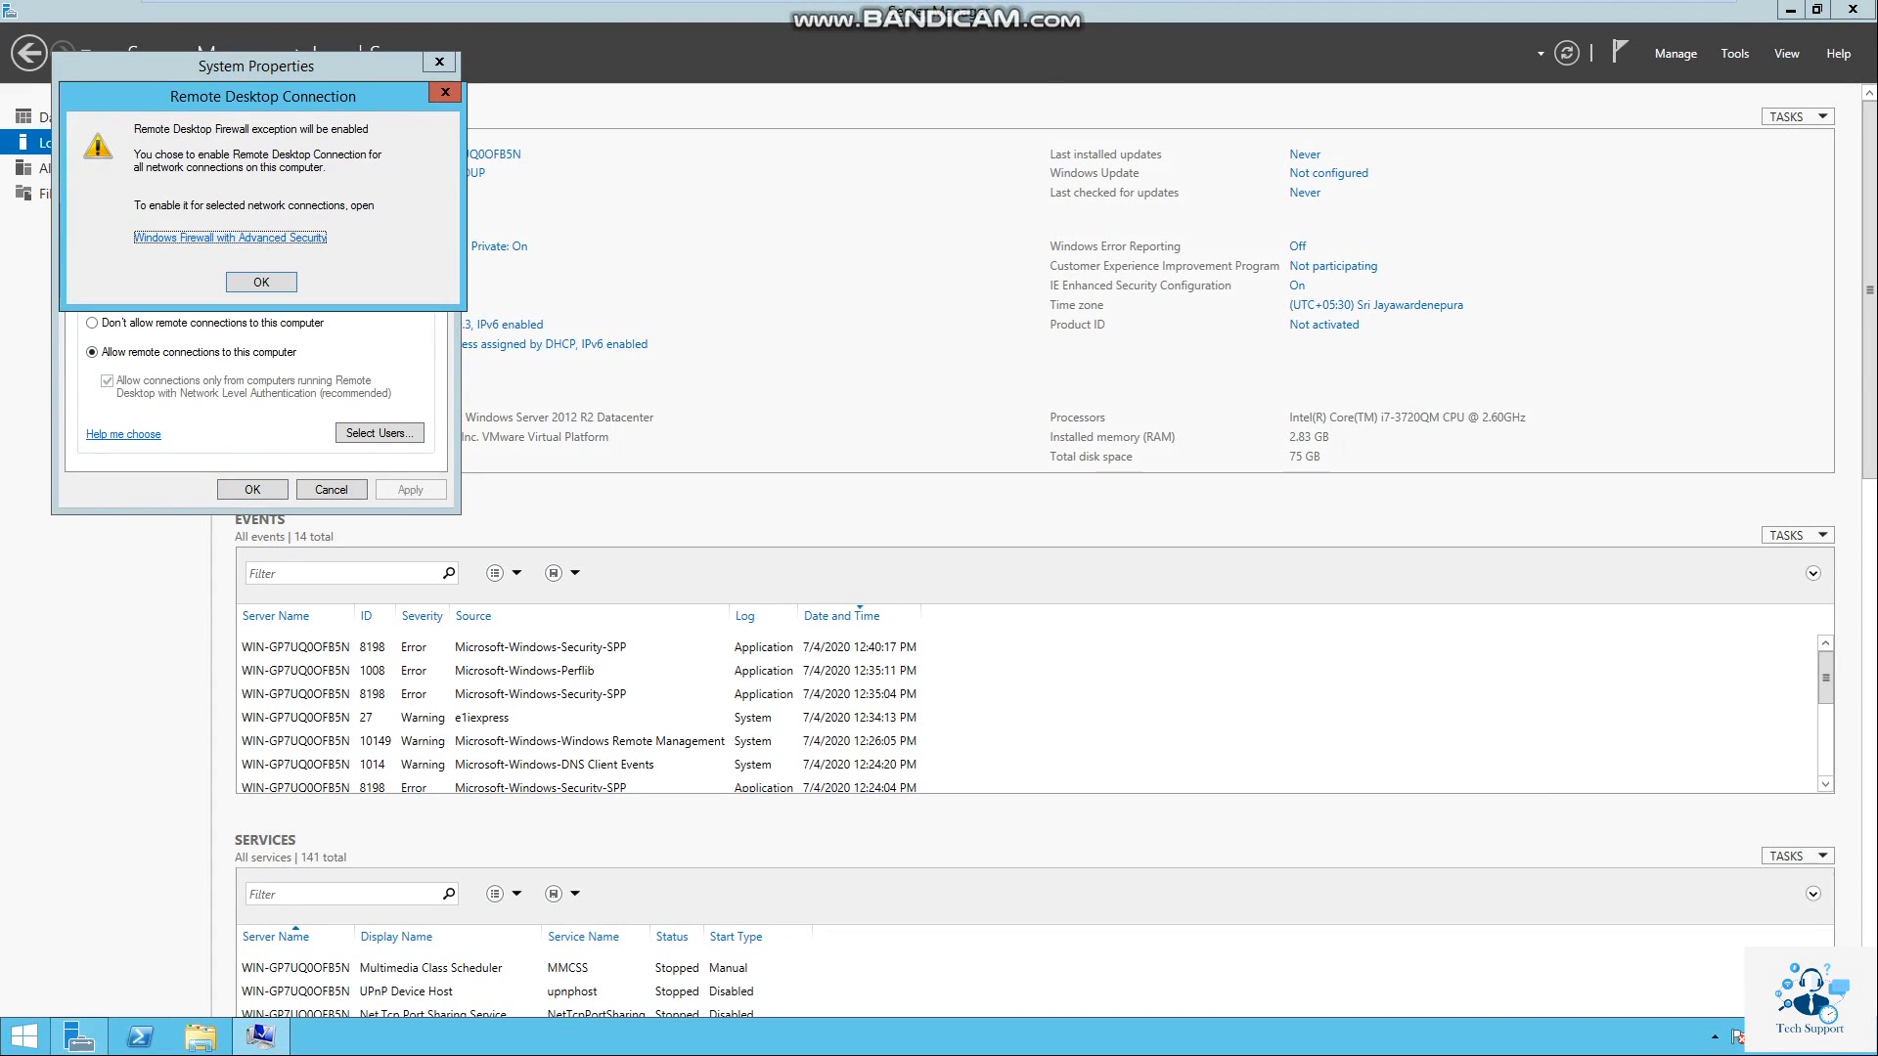
{"action": "key", "text": "Return"}
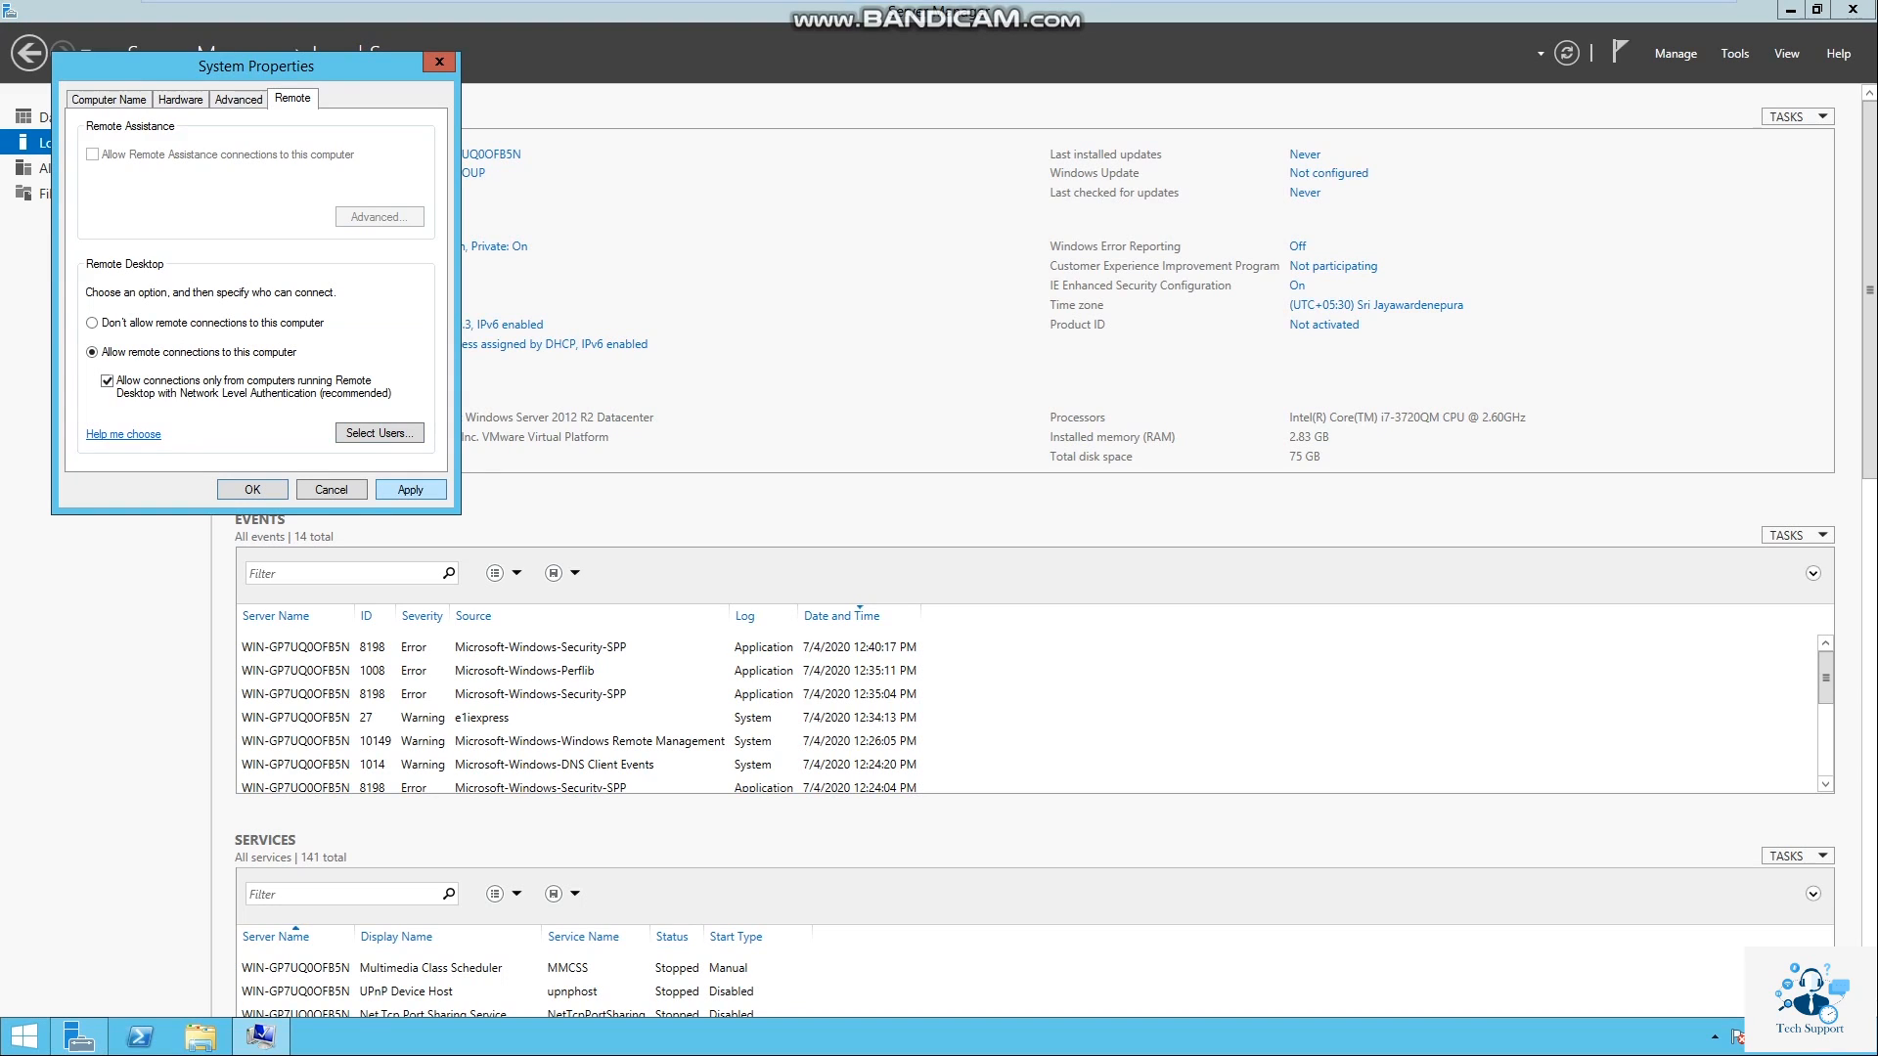
{"action": "left_click", "coordinate": [410, 489]}
{"action": "key", "text": "Return"}
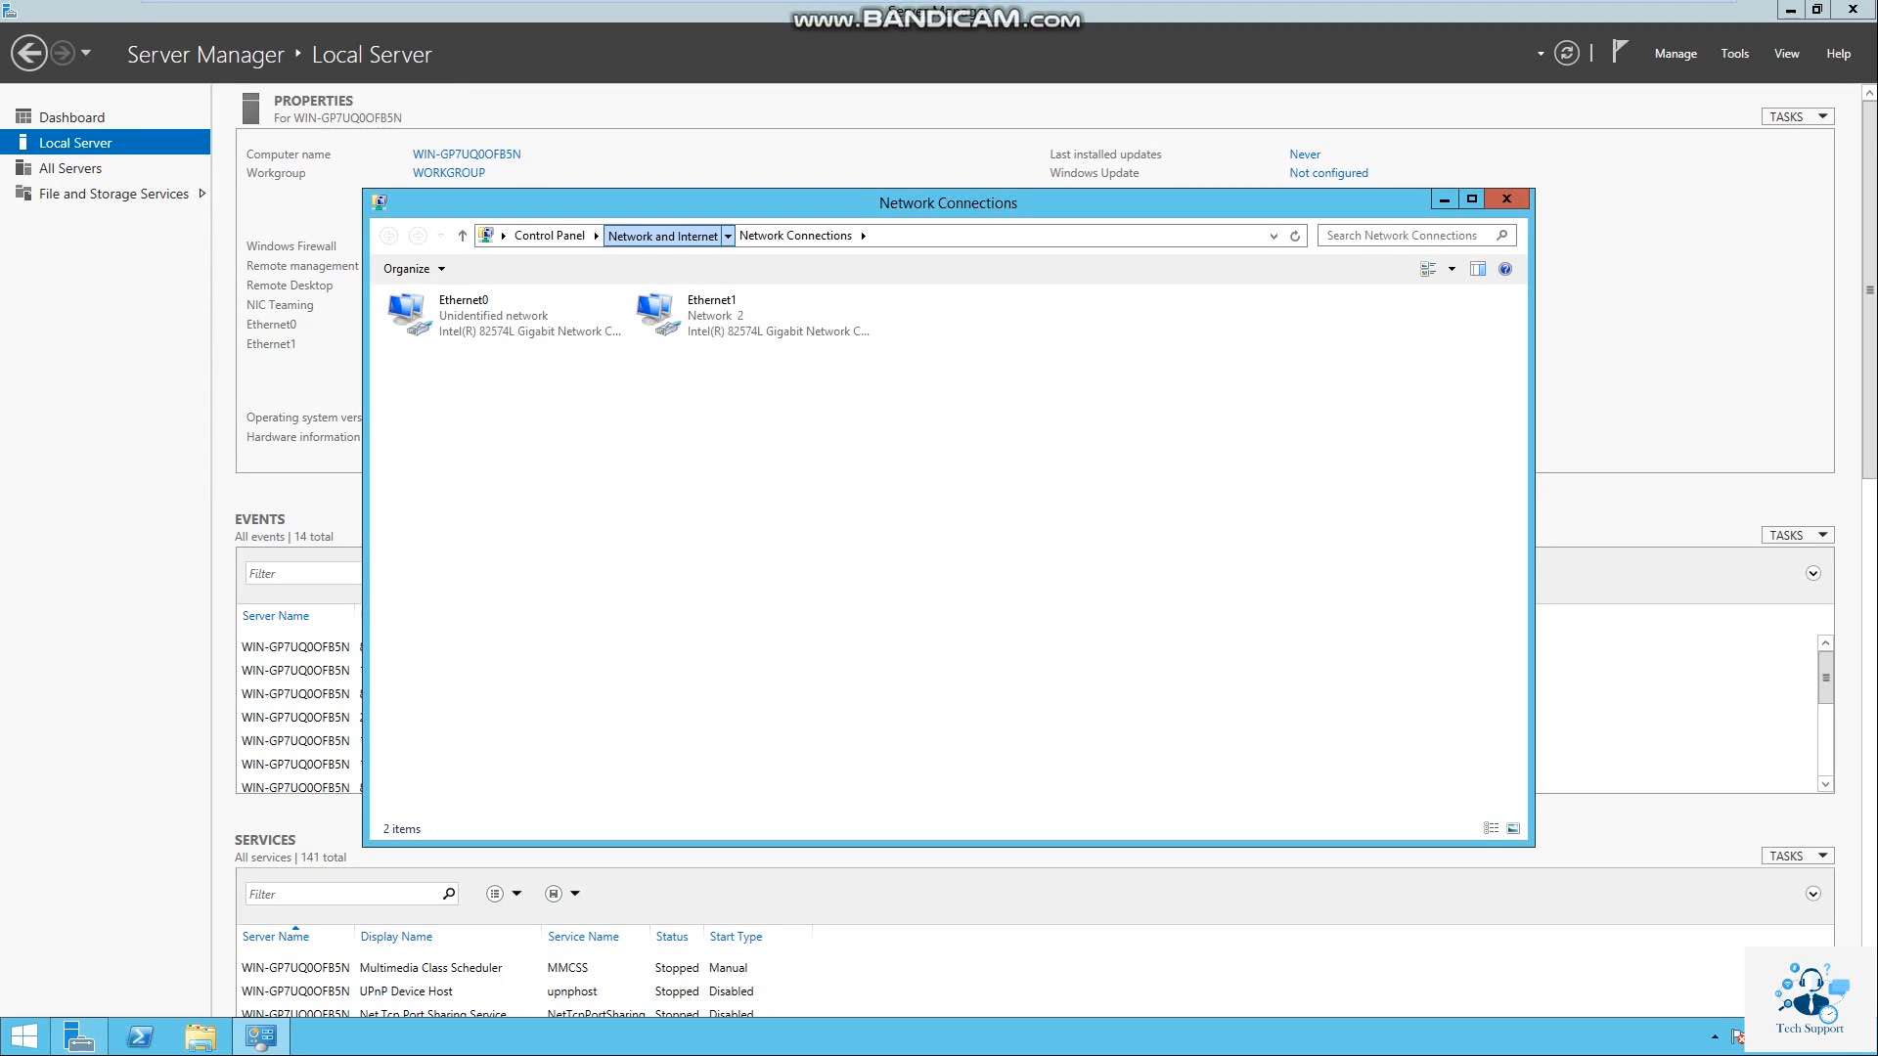
- Disable Internet Protocol Version 6 (TCP/IPv6) on the Ethernet1 connection from the Network and Sharing Center
{"action": "left_click", "coordinate": [662, 236]}
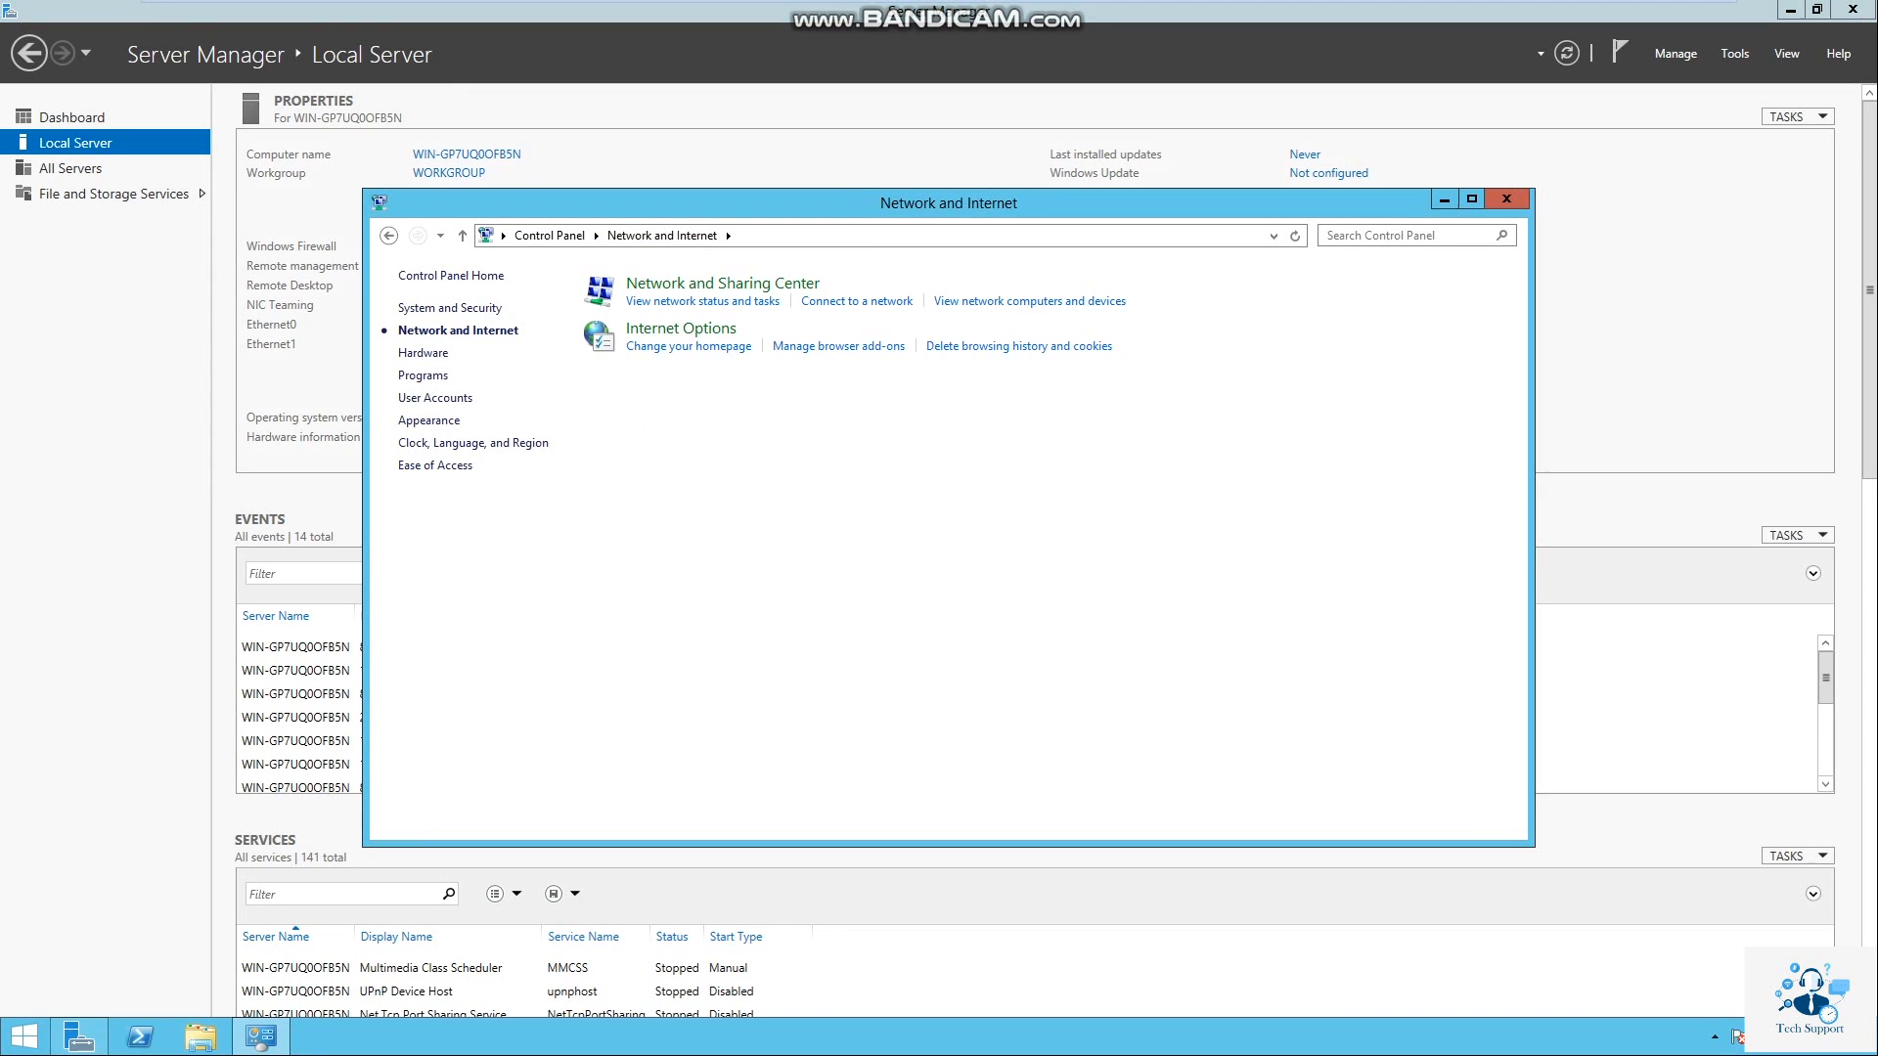
{"action": "left_click", "coordinate": [723, 284]}
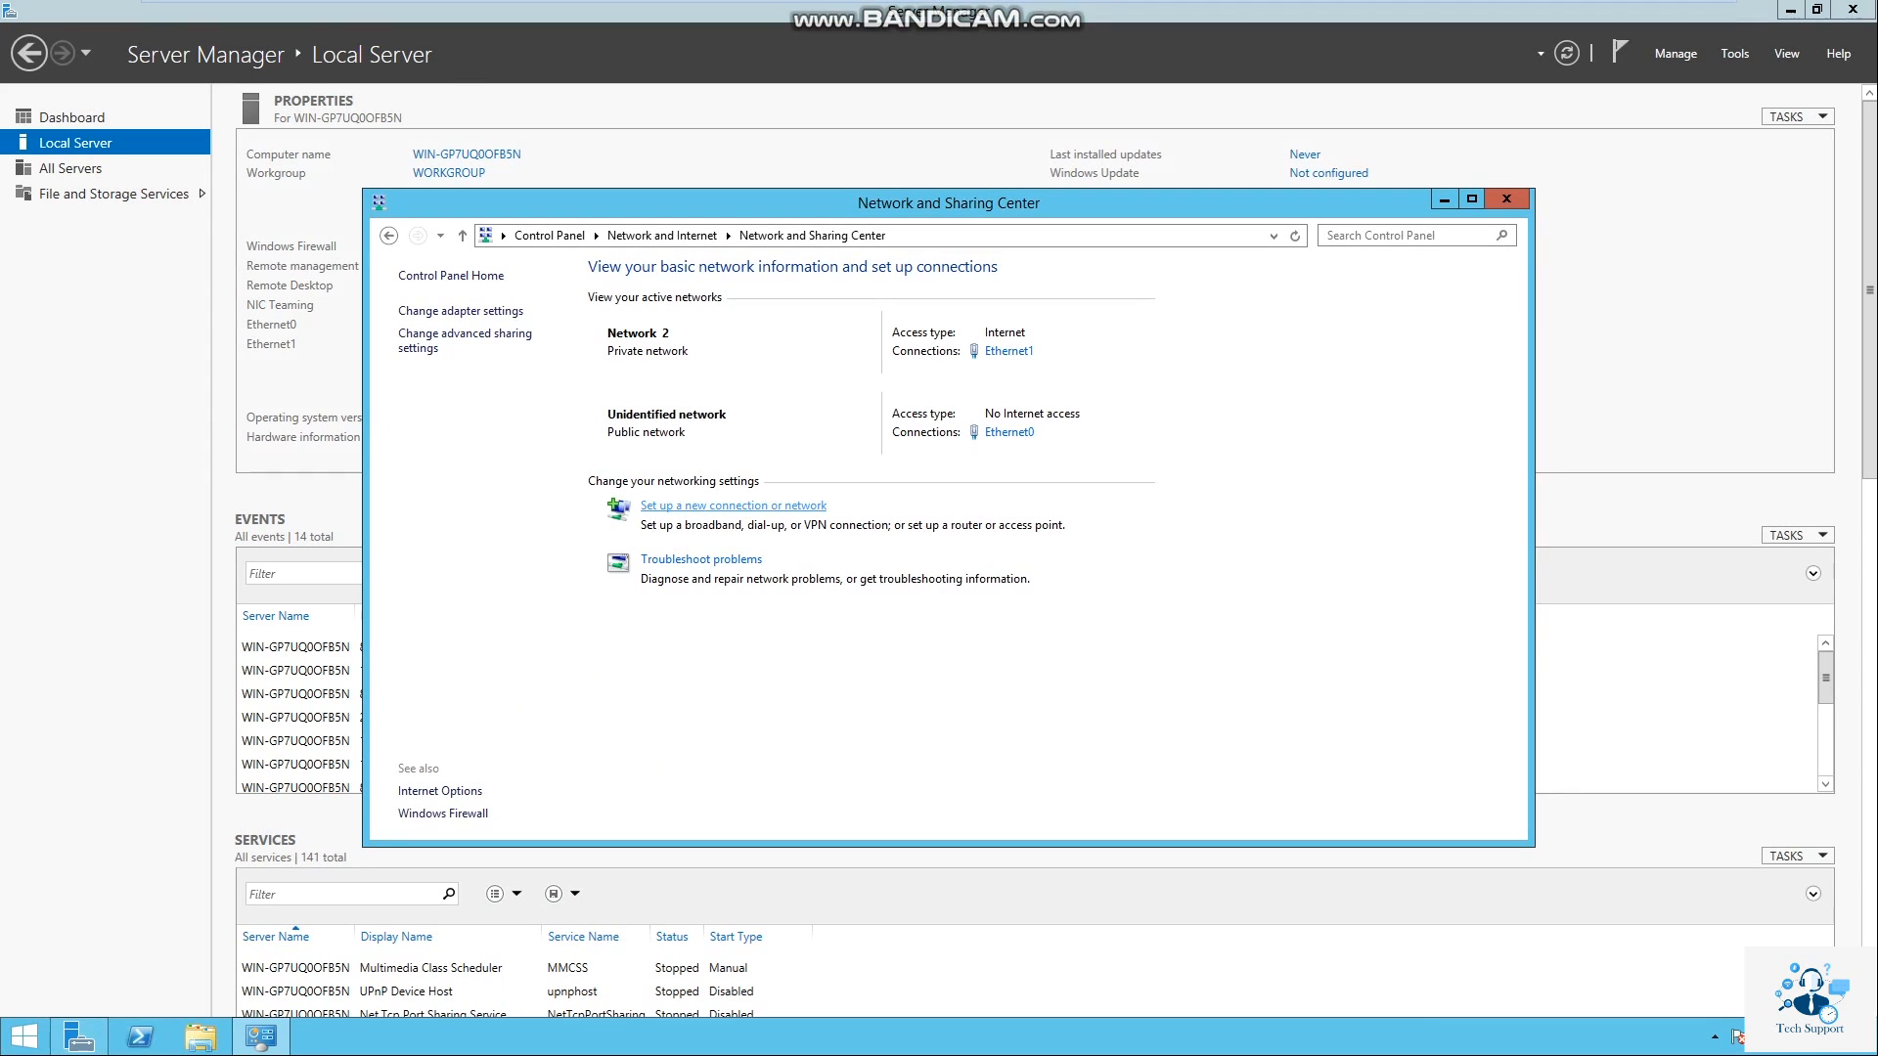
{"action": "left_click", "coordinate": [1009, 351]}
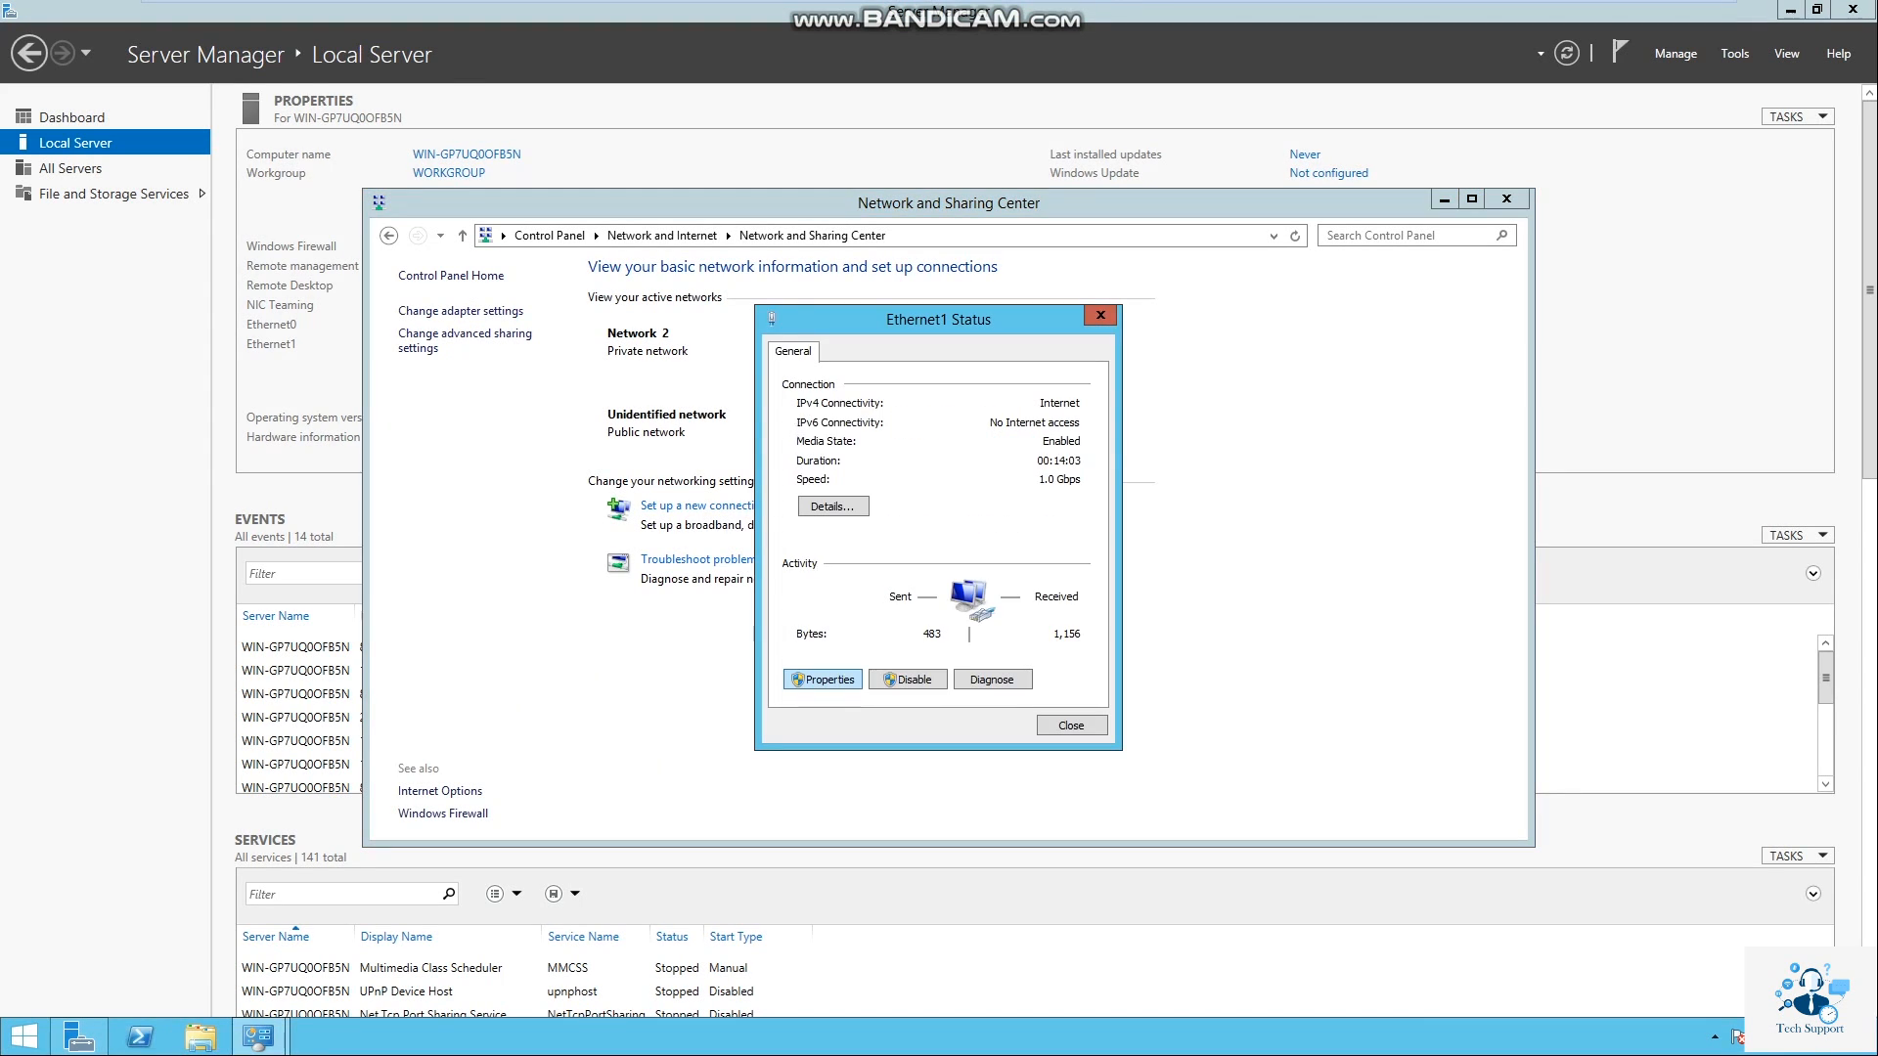
{"action": "left_click", "coordinate": [823, 679]}
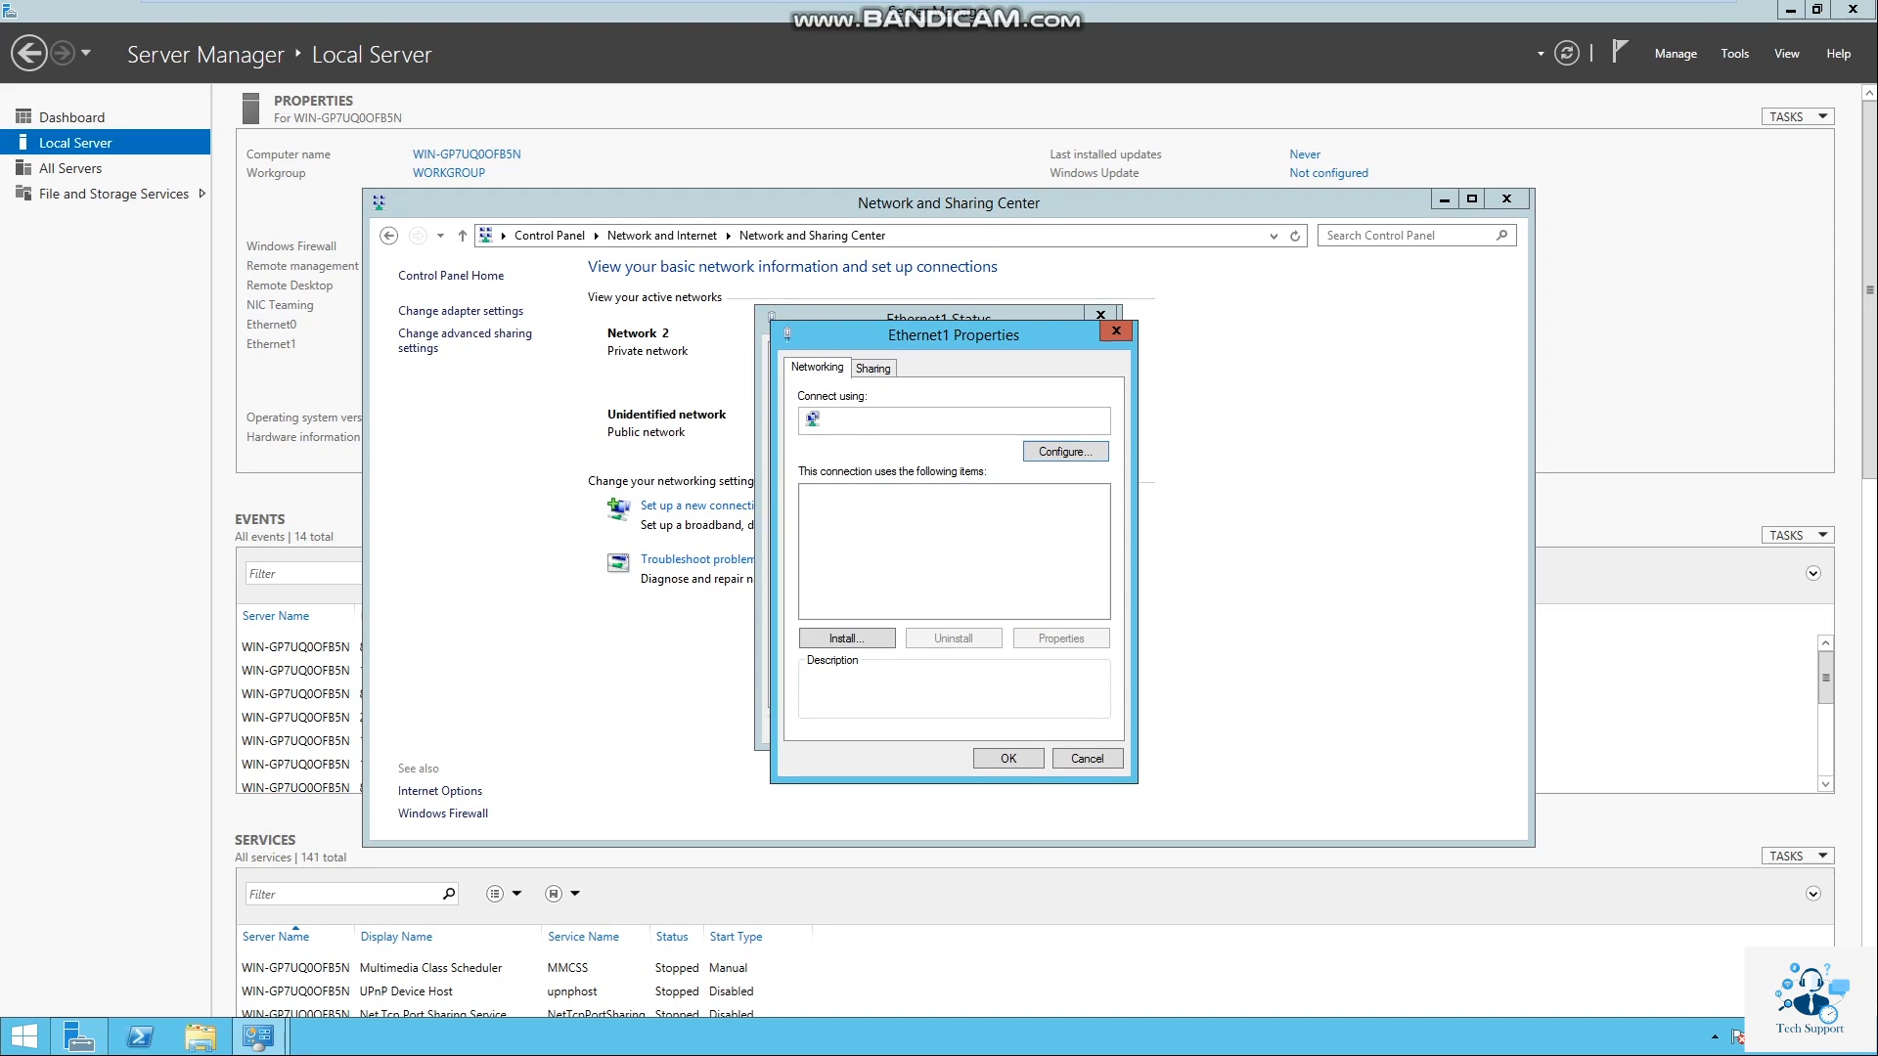
{"action": "left_click", "coordinate": [811, 609]}
{"action": "left_click", "coordinate": [810, 610]}
{"action": "left_click", "coordinate": [811, 592]}
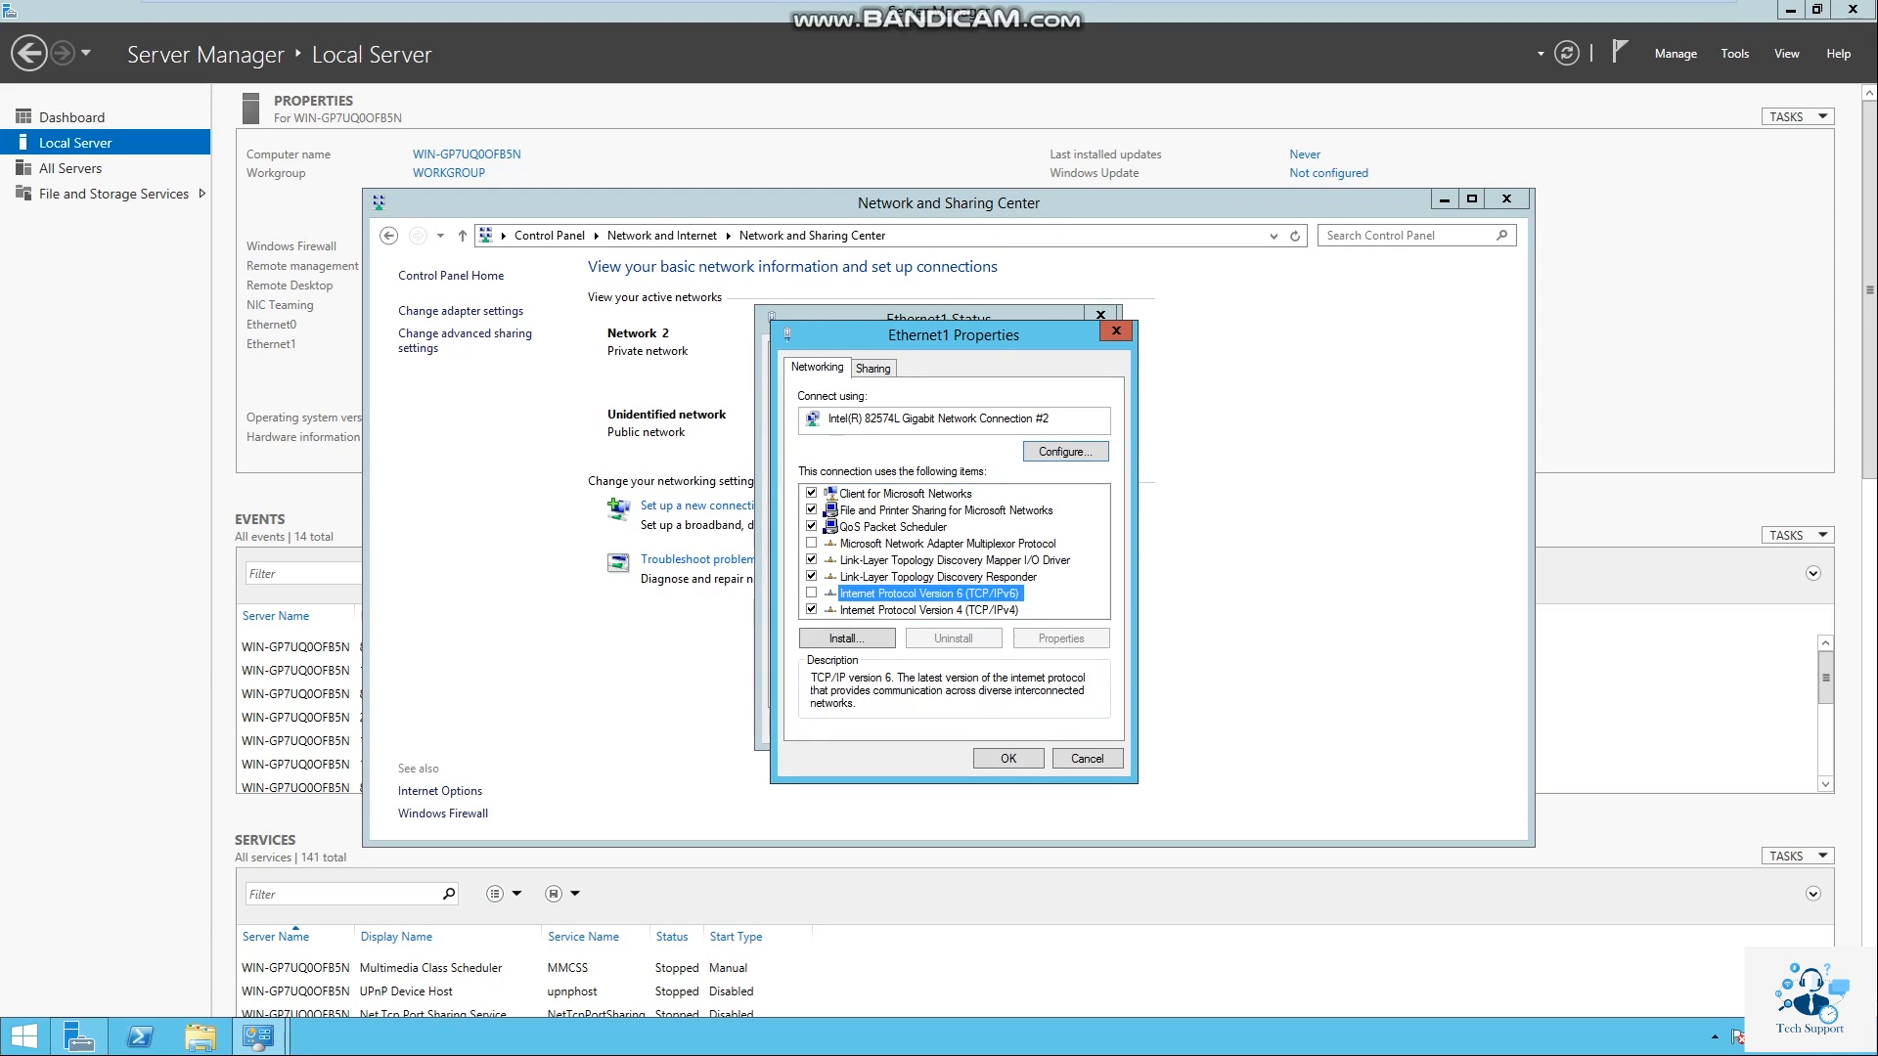
{"action": "left_click", "coordinate": [1008, 759]}
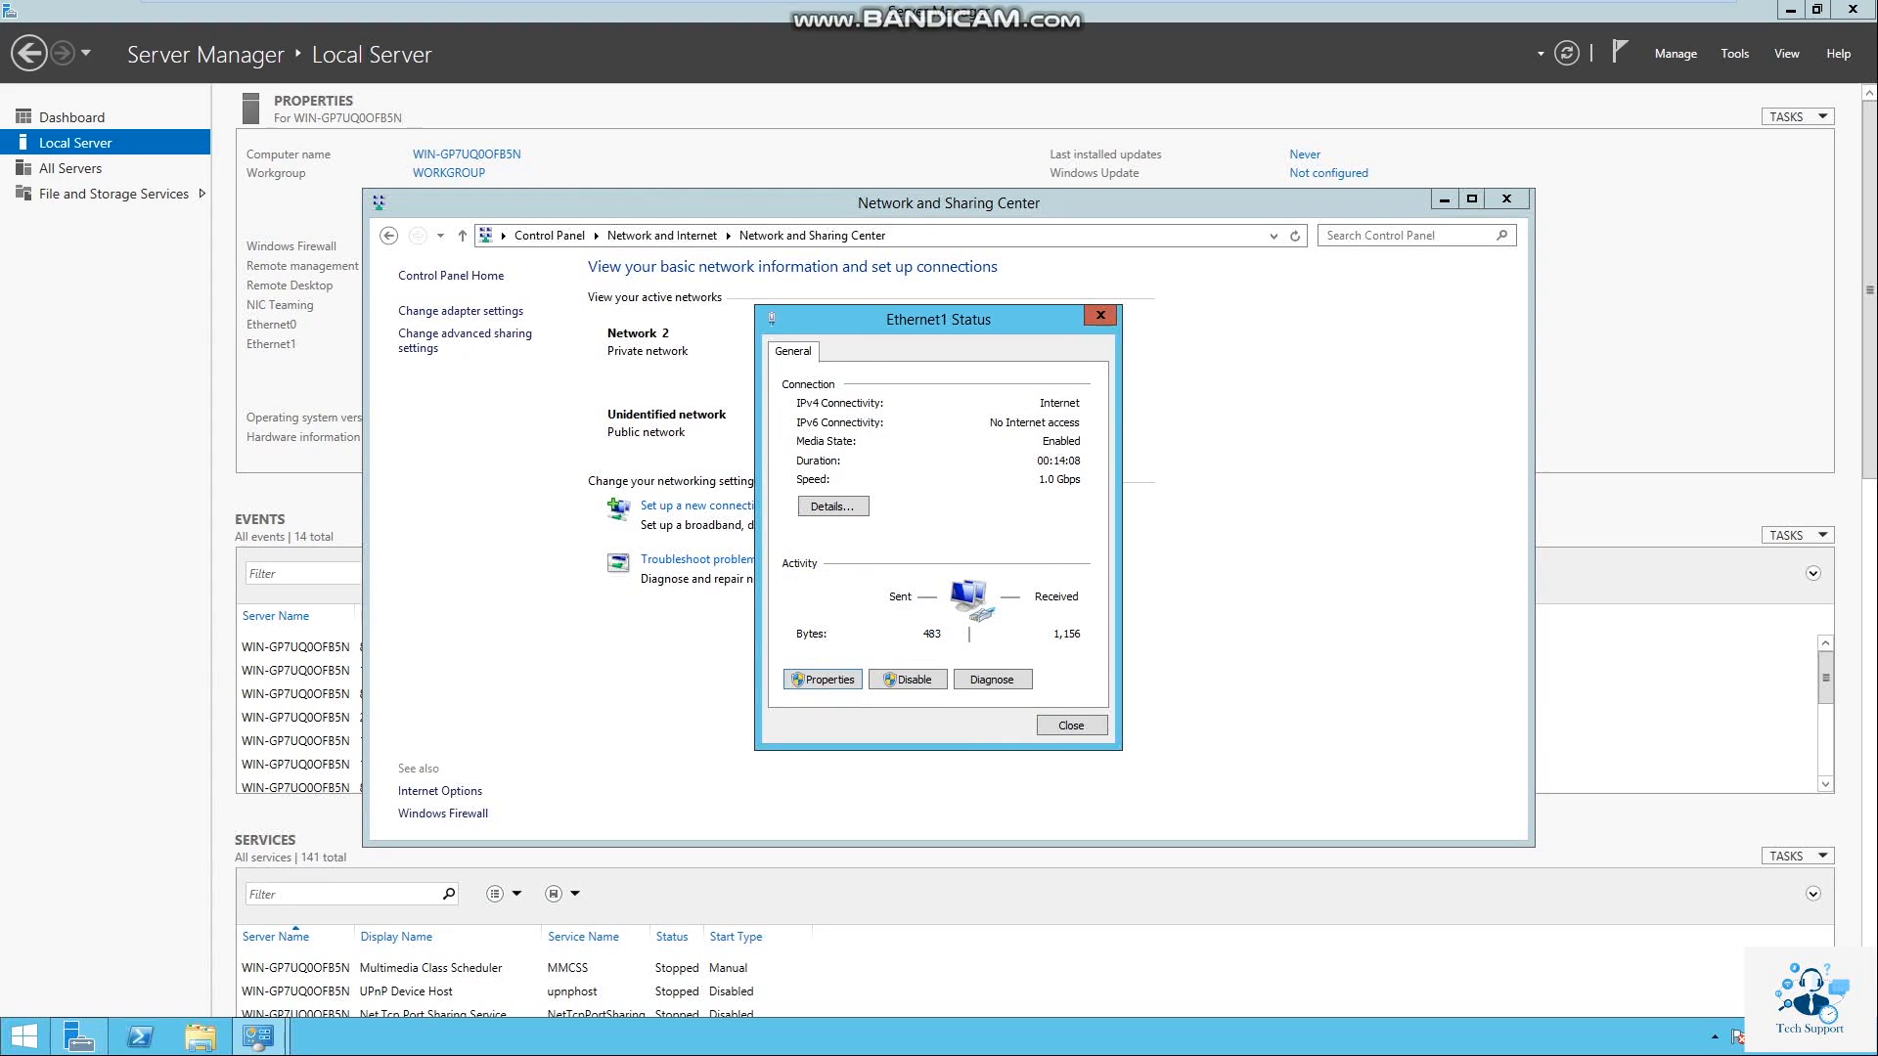
{"action": "left_click", "coordinate": [1072, 726]}
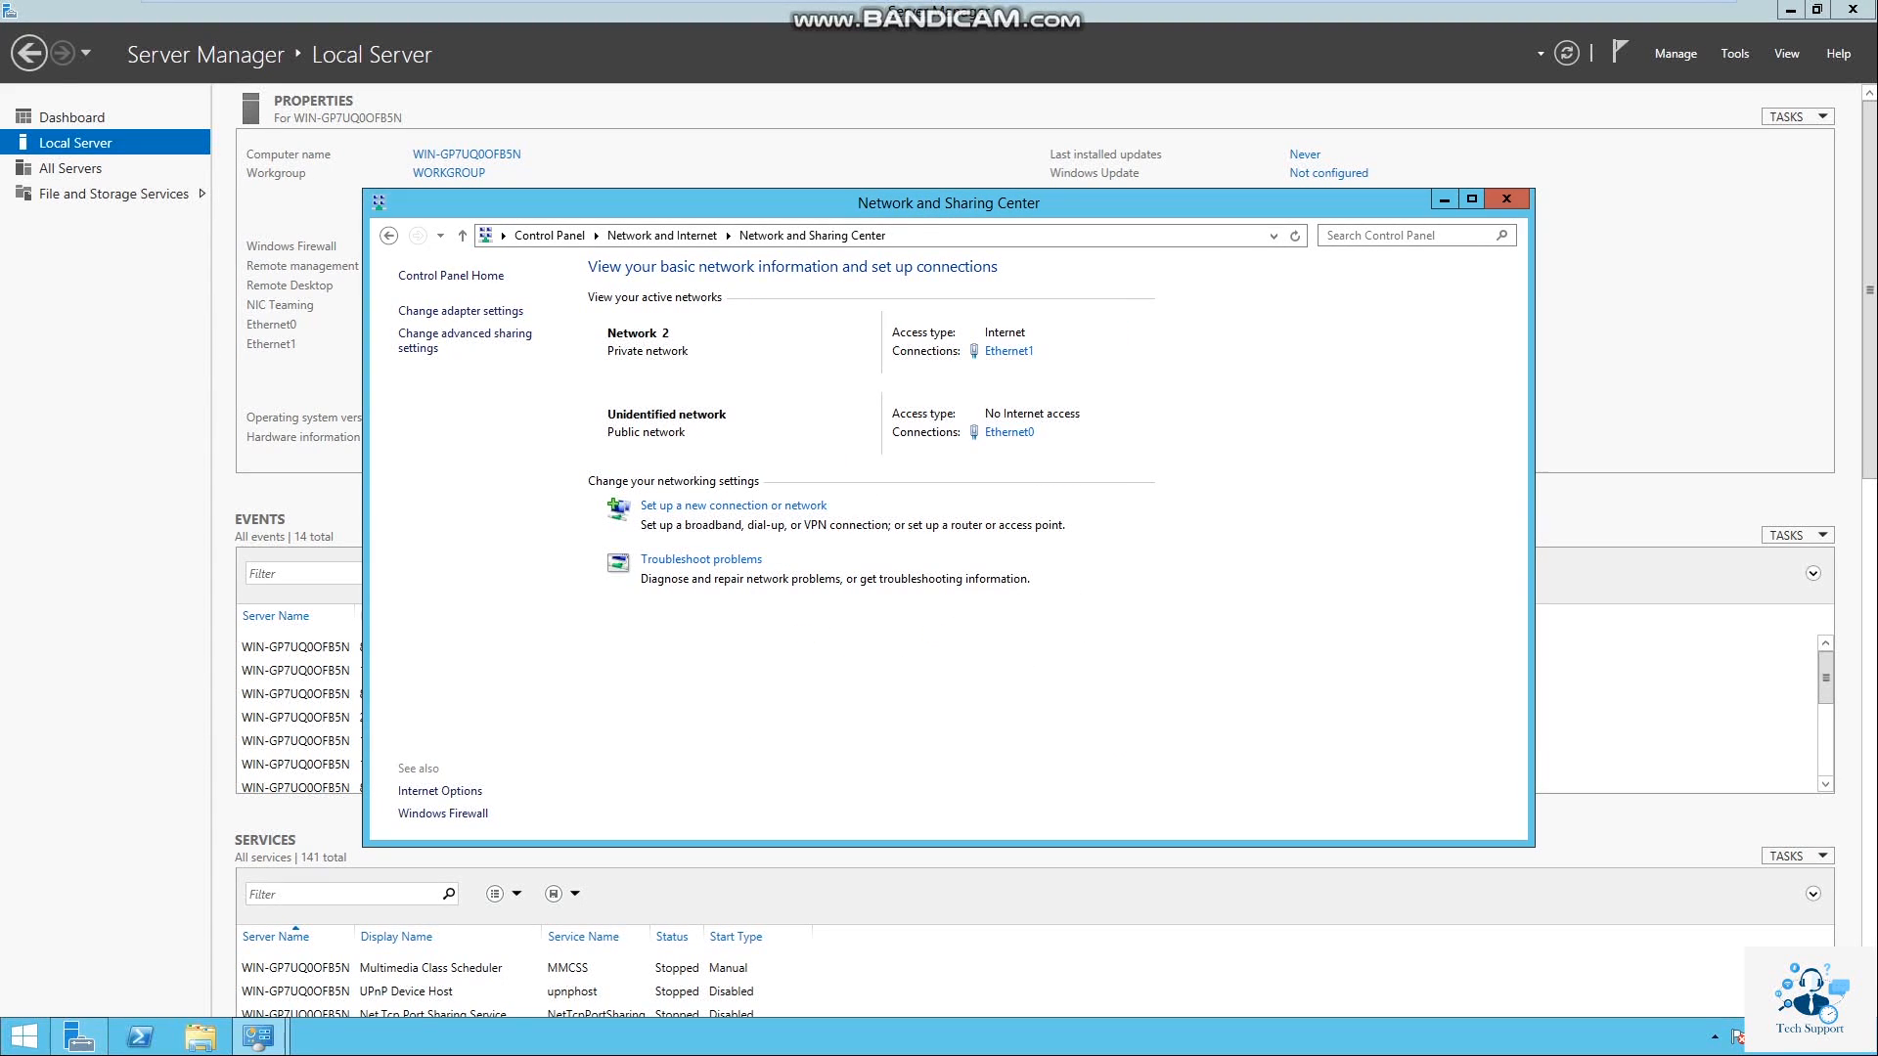
- Disable Internet Protocol Version 6 (TCP/IPv6) on the Ethernet0 connection and close the Network and Sharing Center
{"action": "left_click", "coordinate": [1008, 432]}
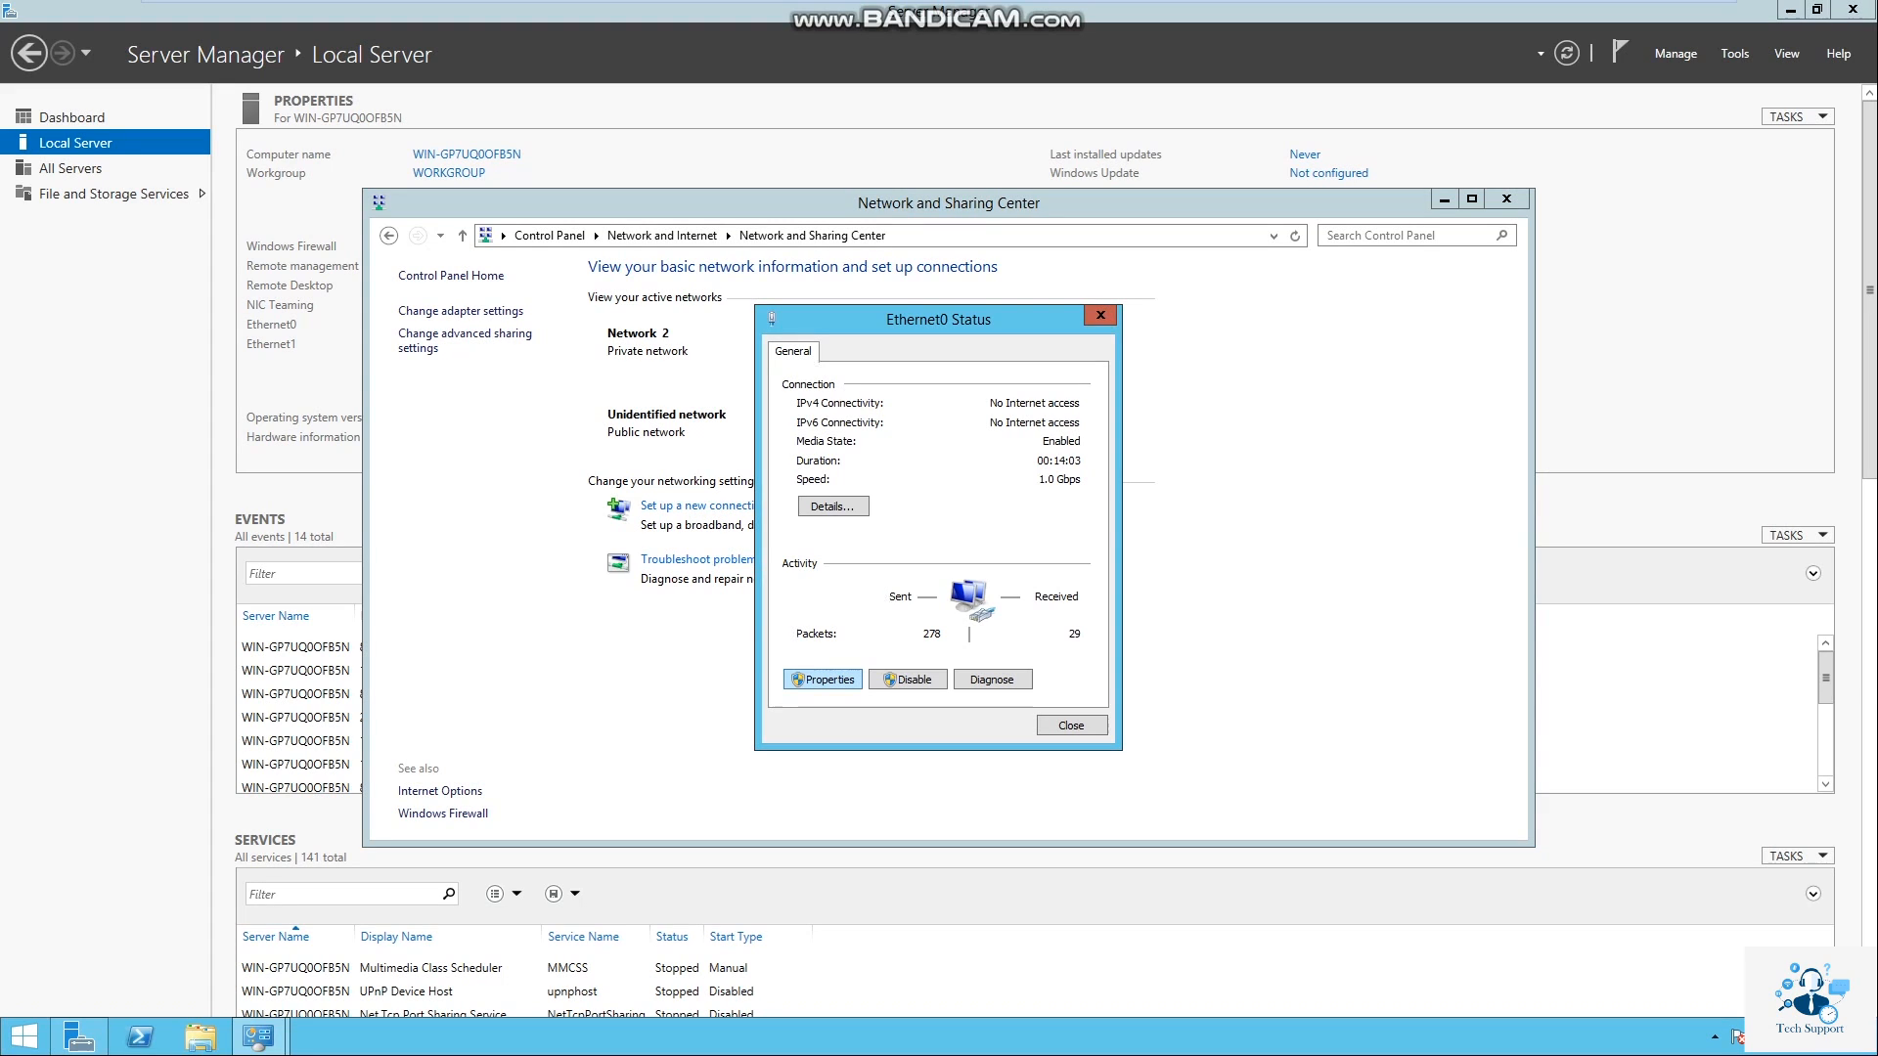
{"action": "left_click", "coordinate": [823, 678]}
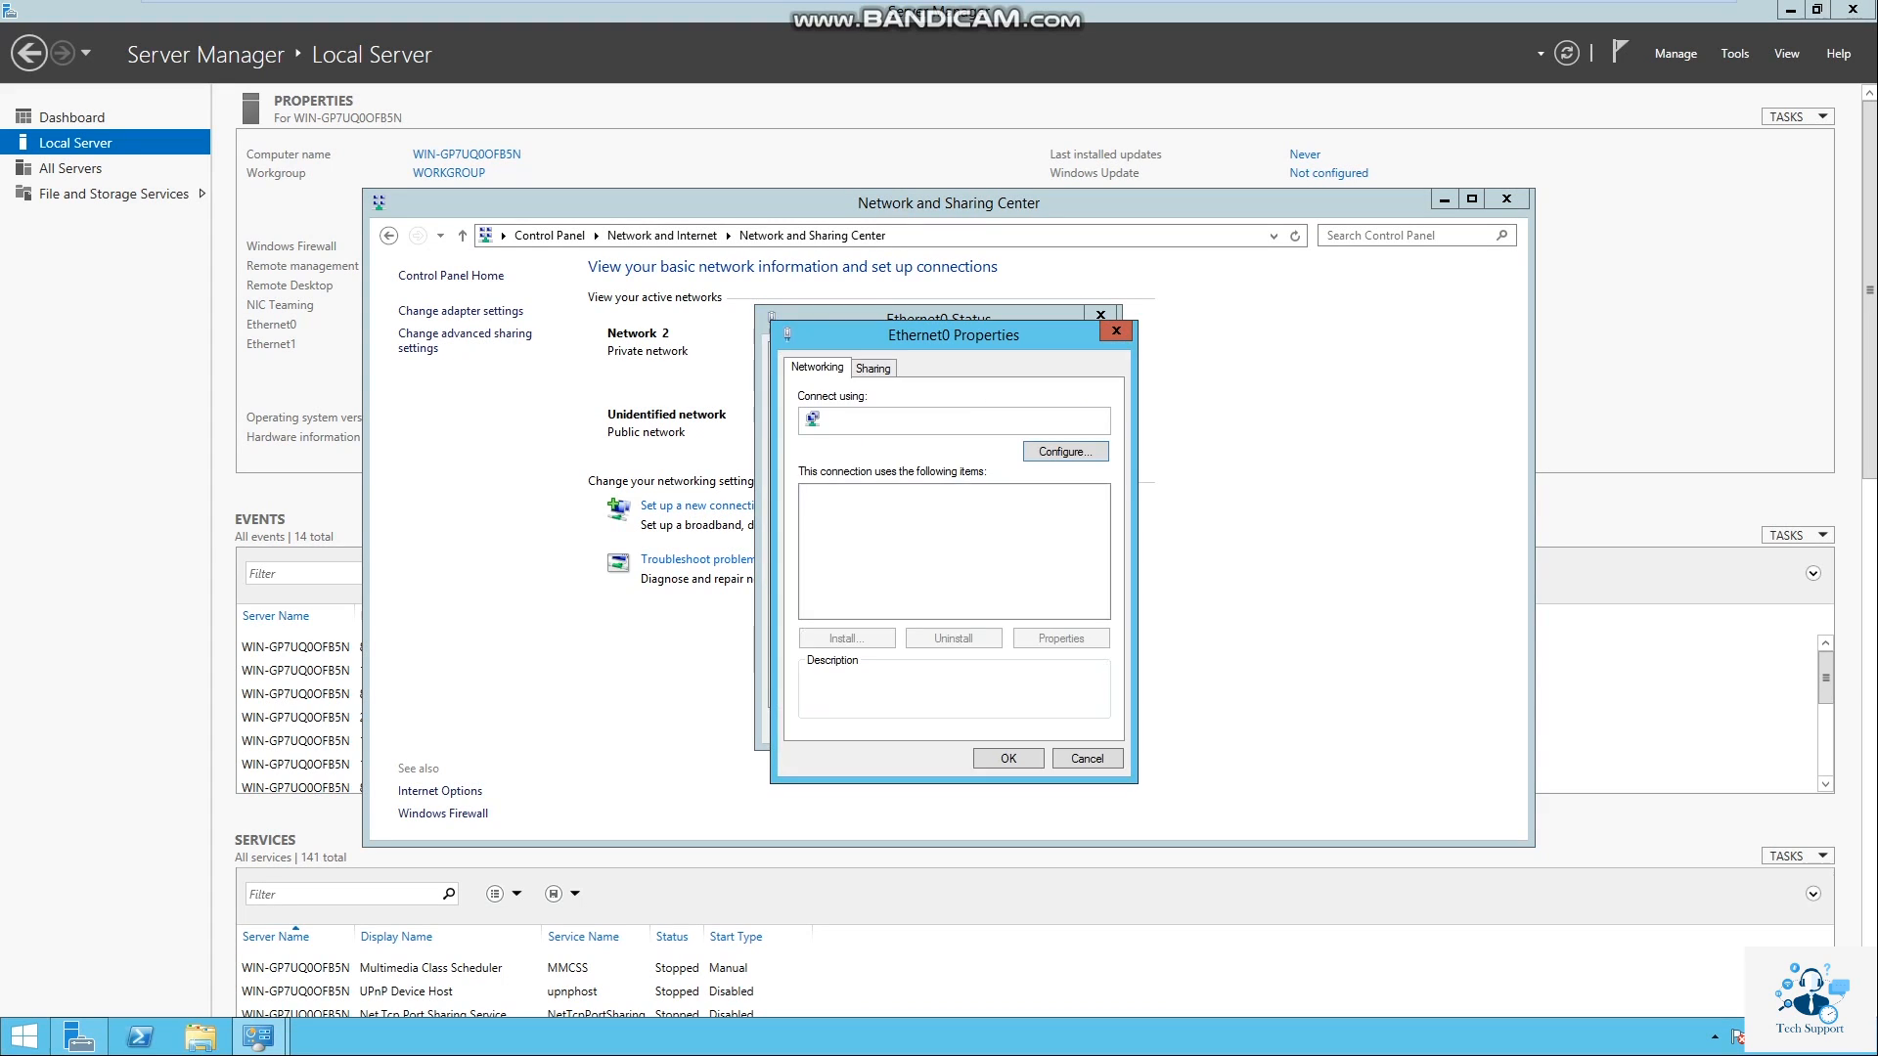
{"action": "left_click", "coordinate": [811, 593]}
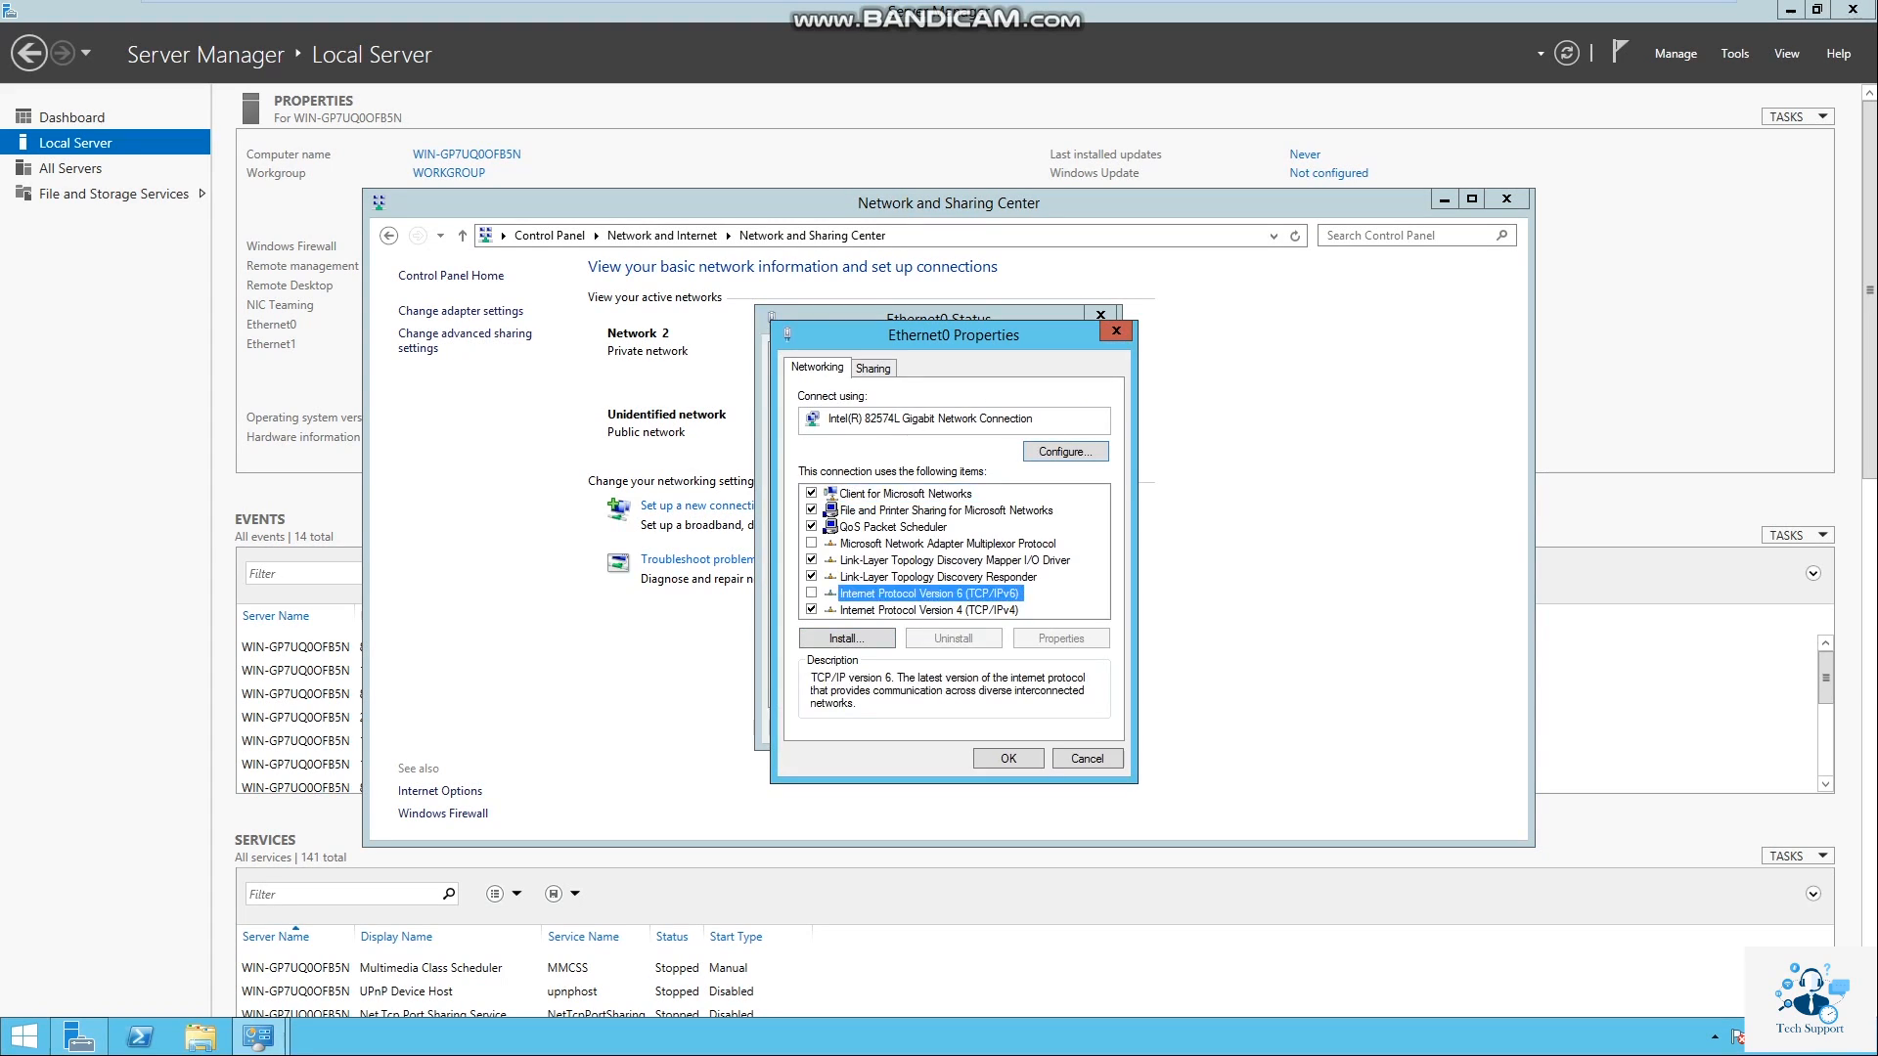
{"action": "left_click", "coordinate": [1009, 759]}
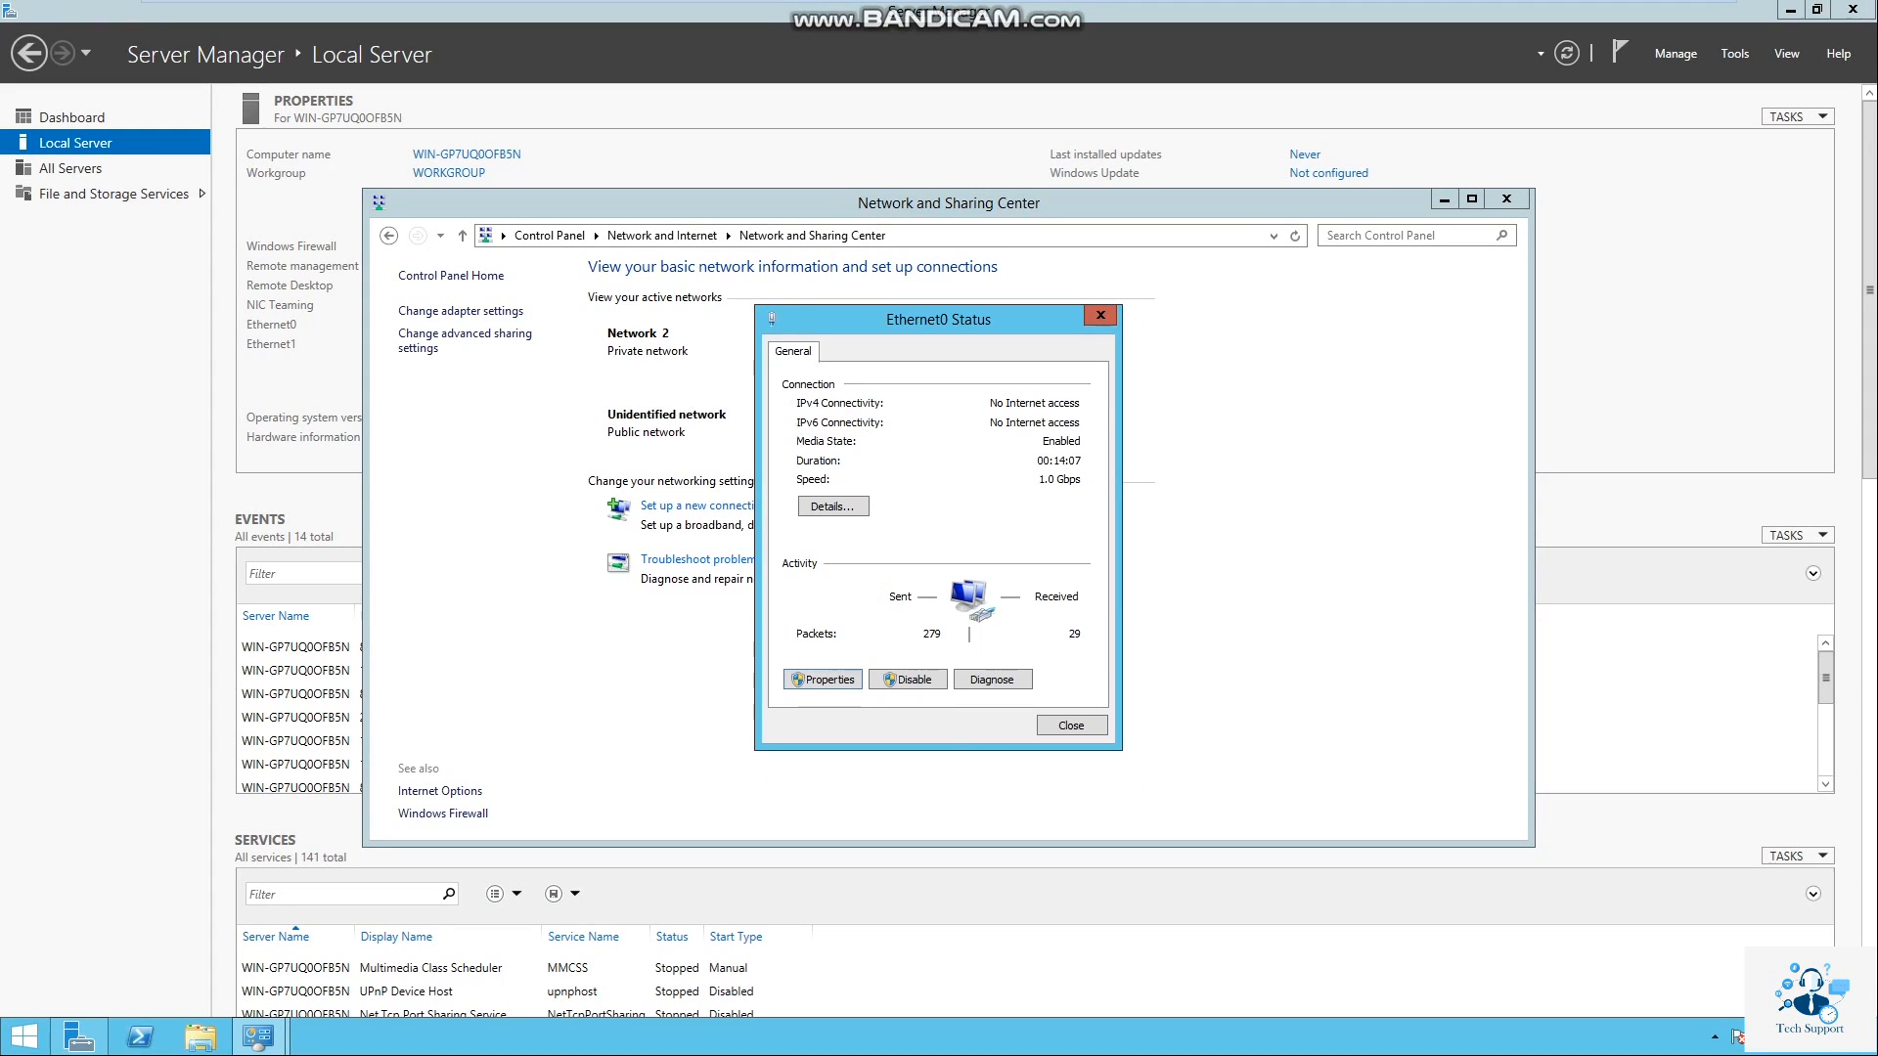
{"action": "left_click", "coordinate": [1071, 724]}
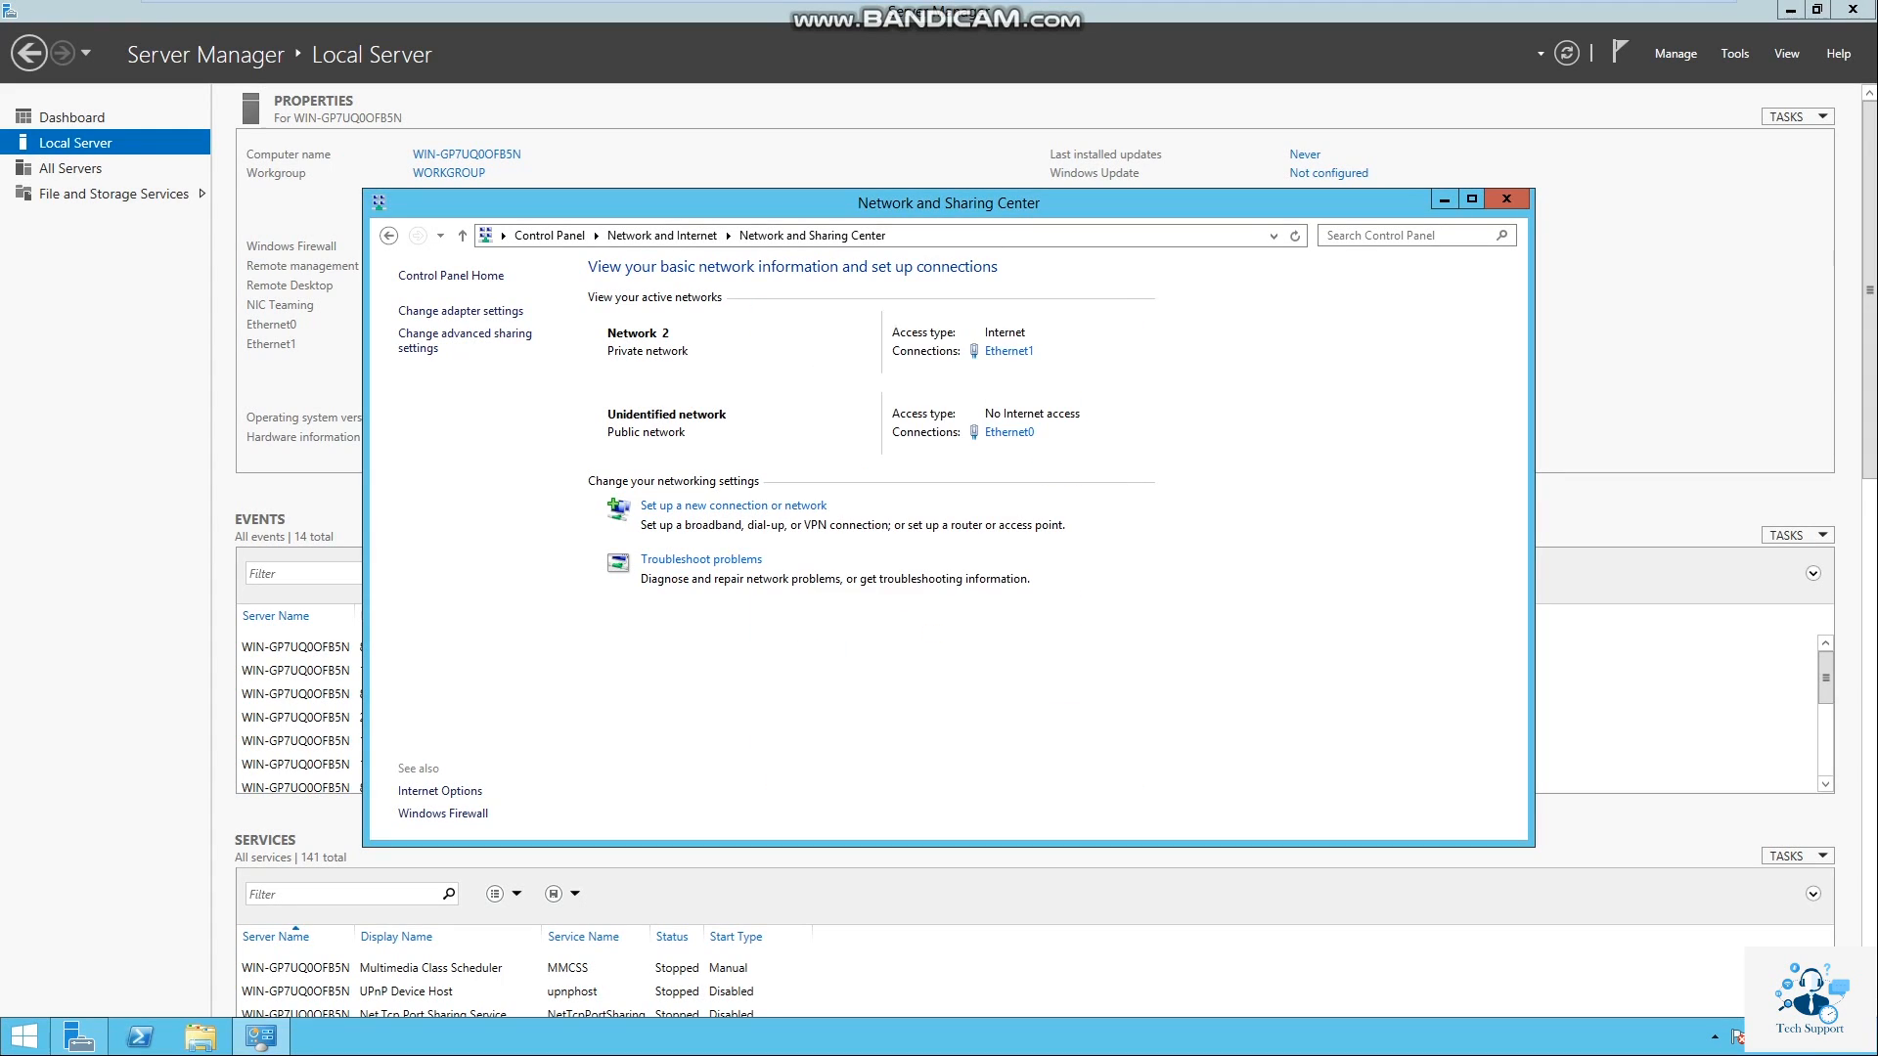
{"action": "left_click", "coordinate": [1506, 199]}
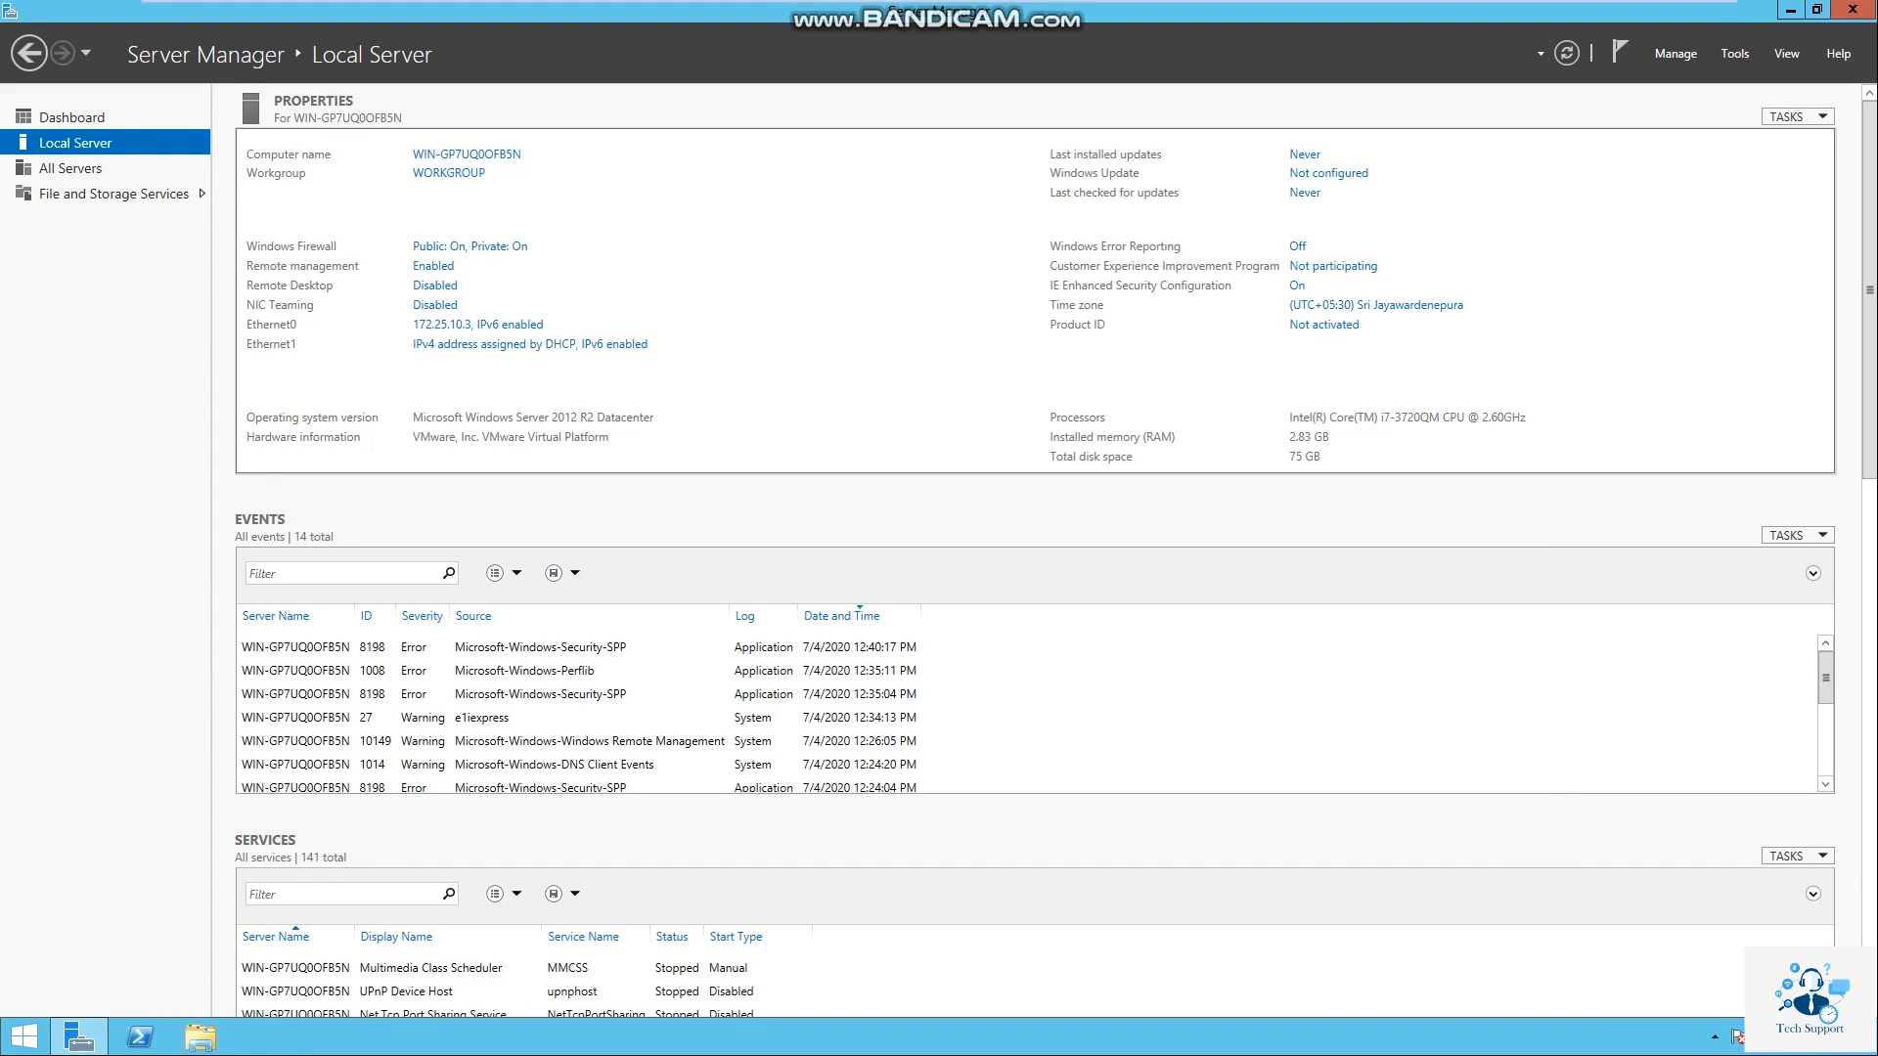
- Review the static IPv4 address, gateway and DNS settings of the Ethernet0 adapter, then close Network Connections
{"action": "left_click", "coordinate": [477, 324]}
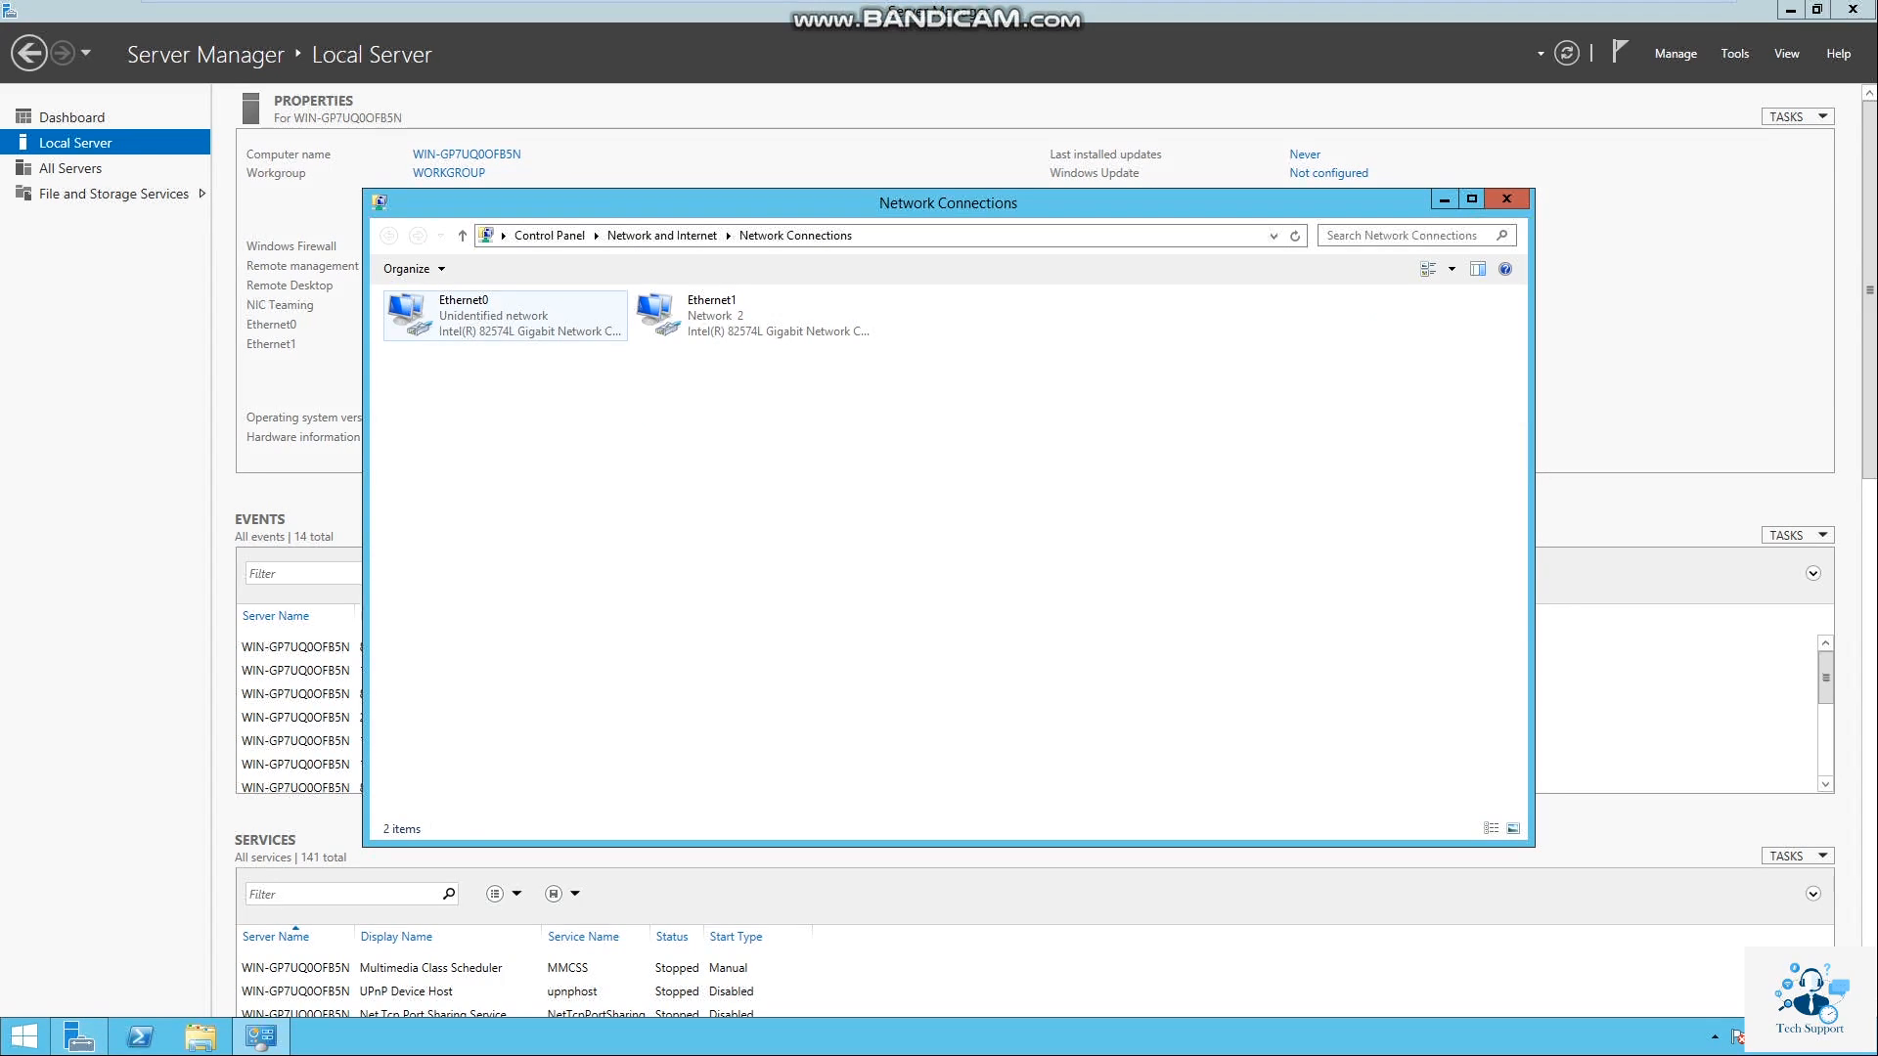
{"action": "right_click", "coordinate": [502, 313]}
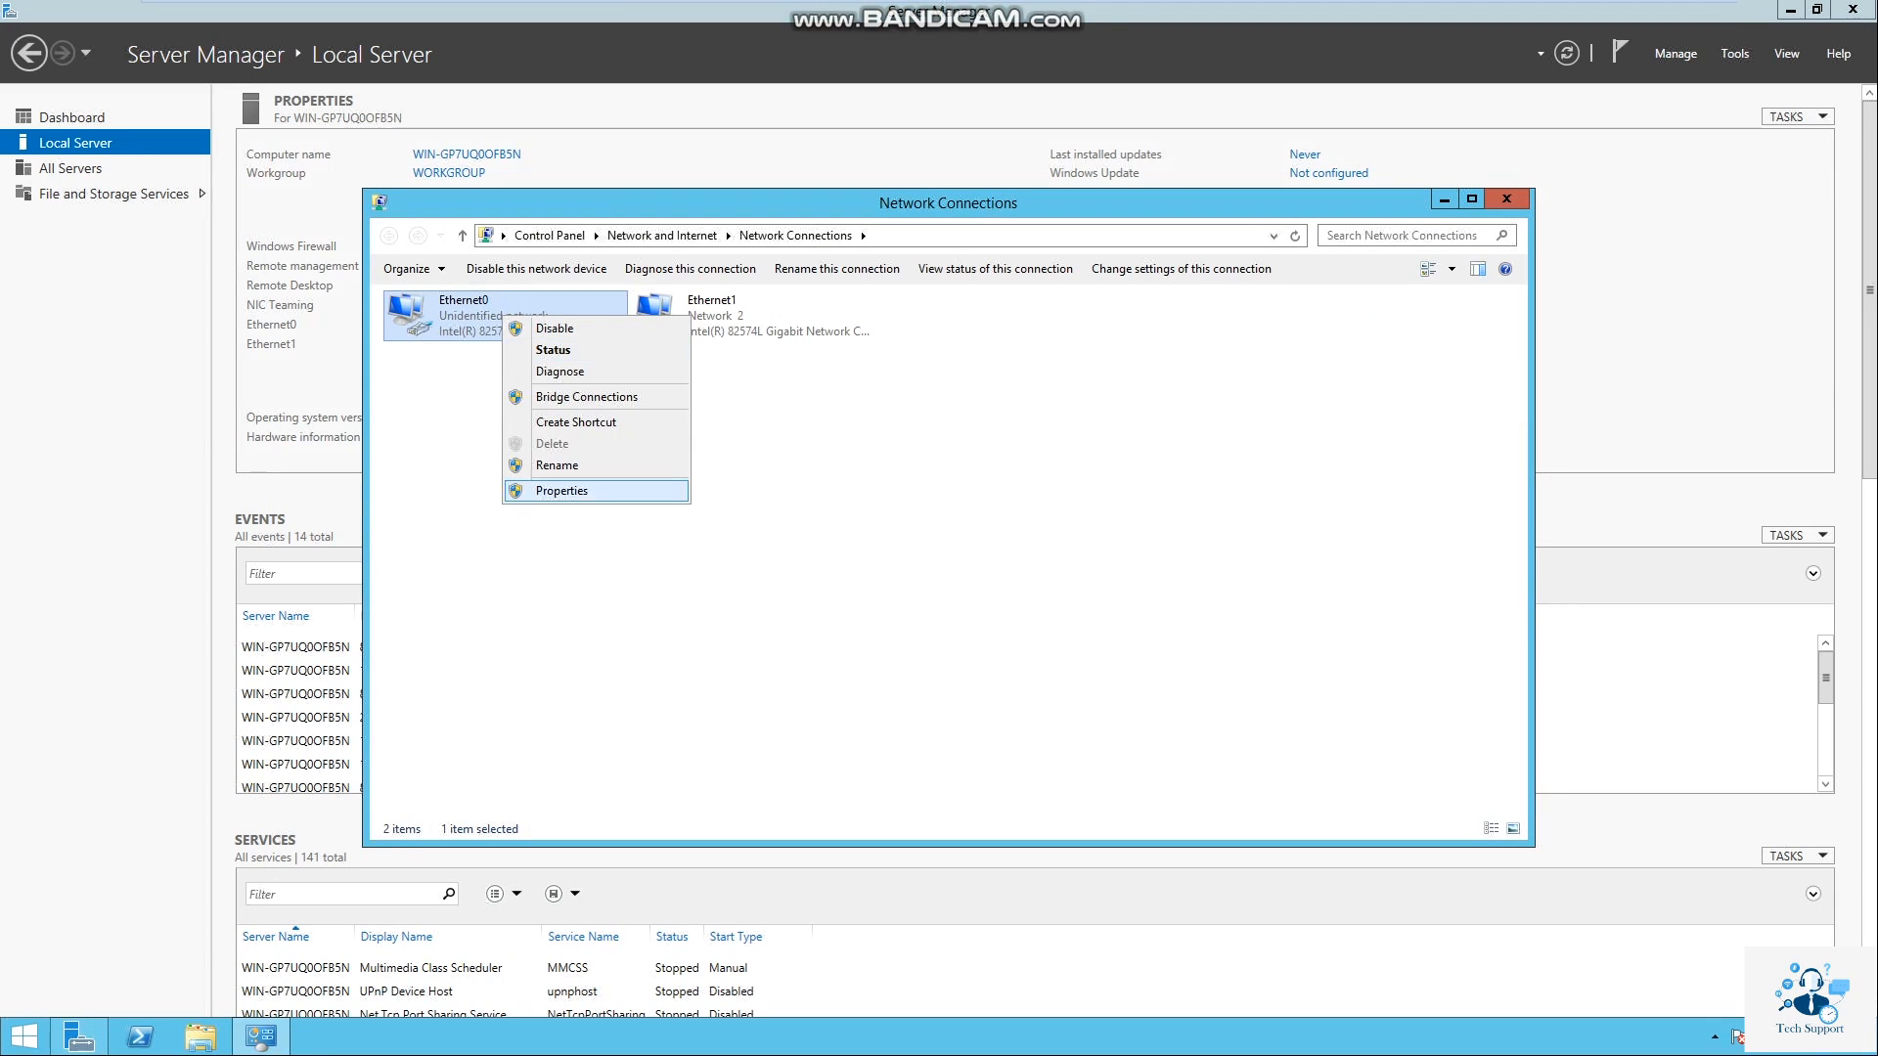
{"action": "left_click", "coordinate": [563, 491]}
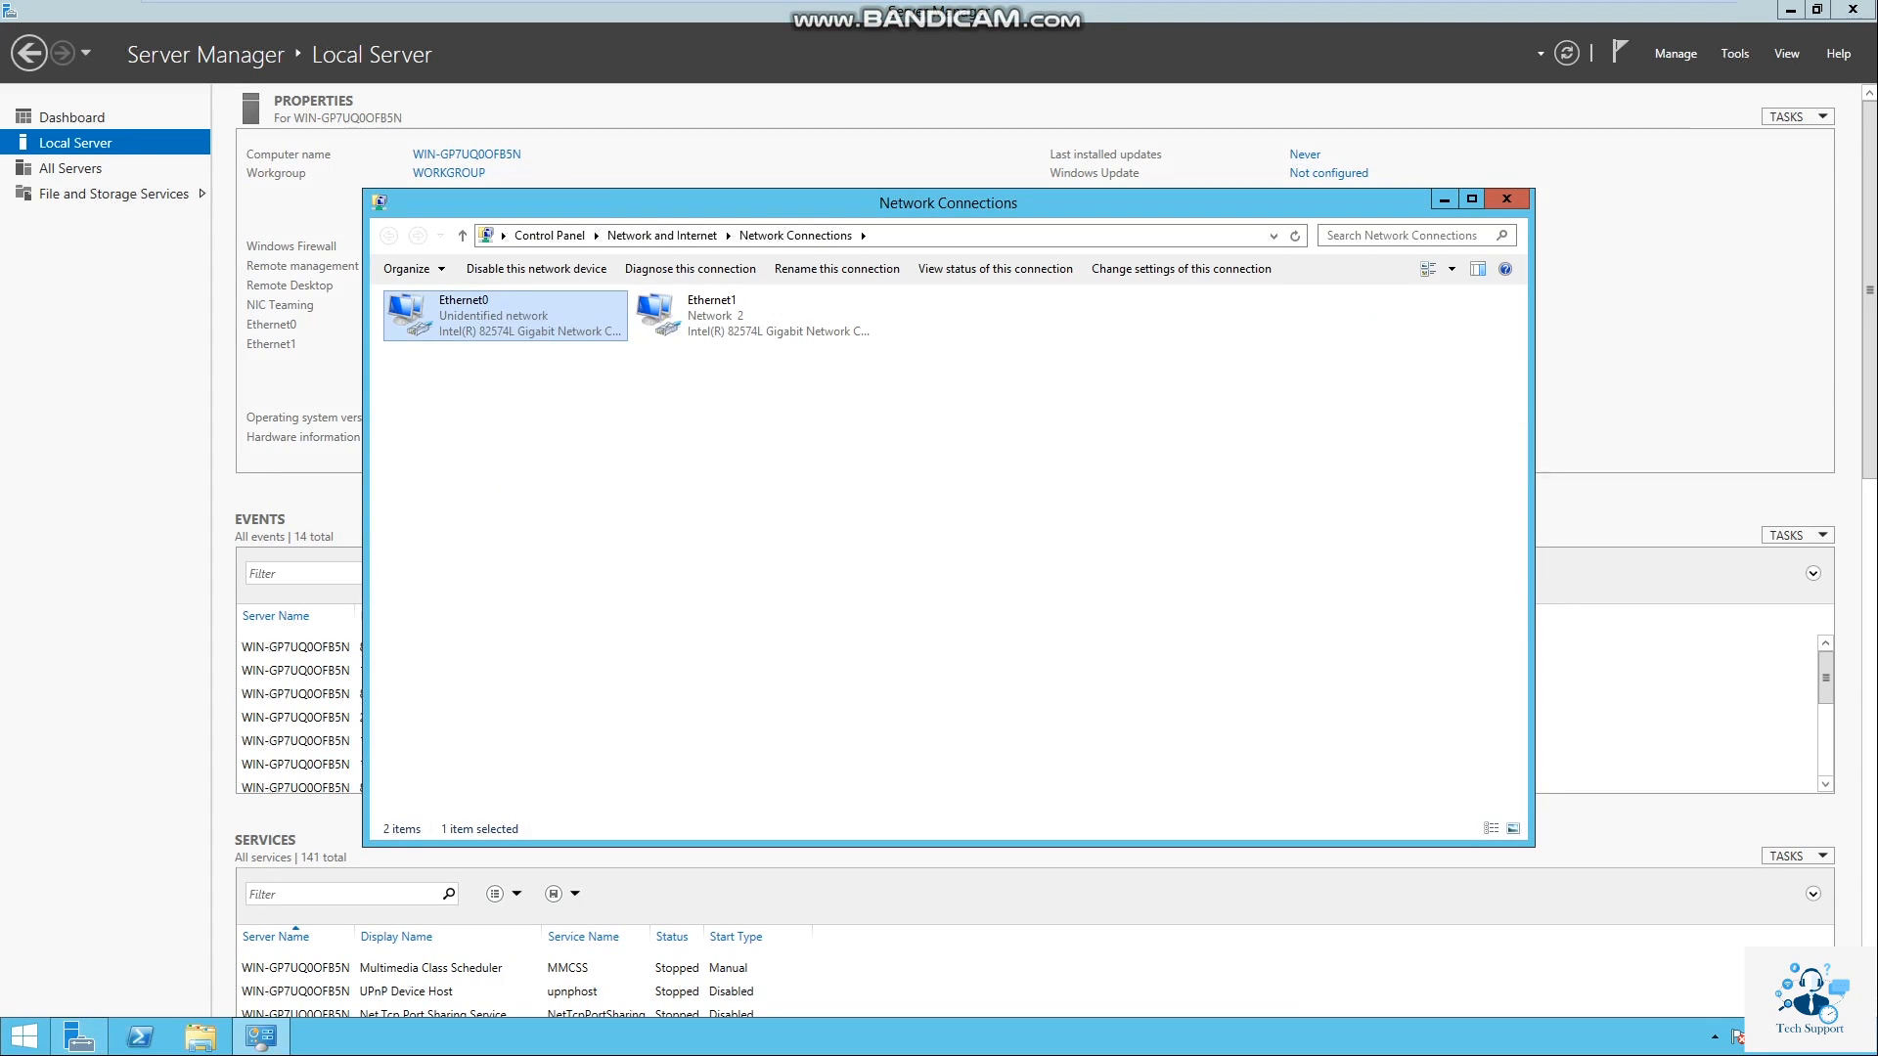
{"action": "left_click", "coordinate": [545, 560]}
{"action": "double_click", "coordinate": [545, 561]}
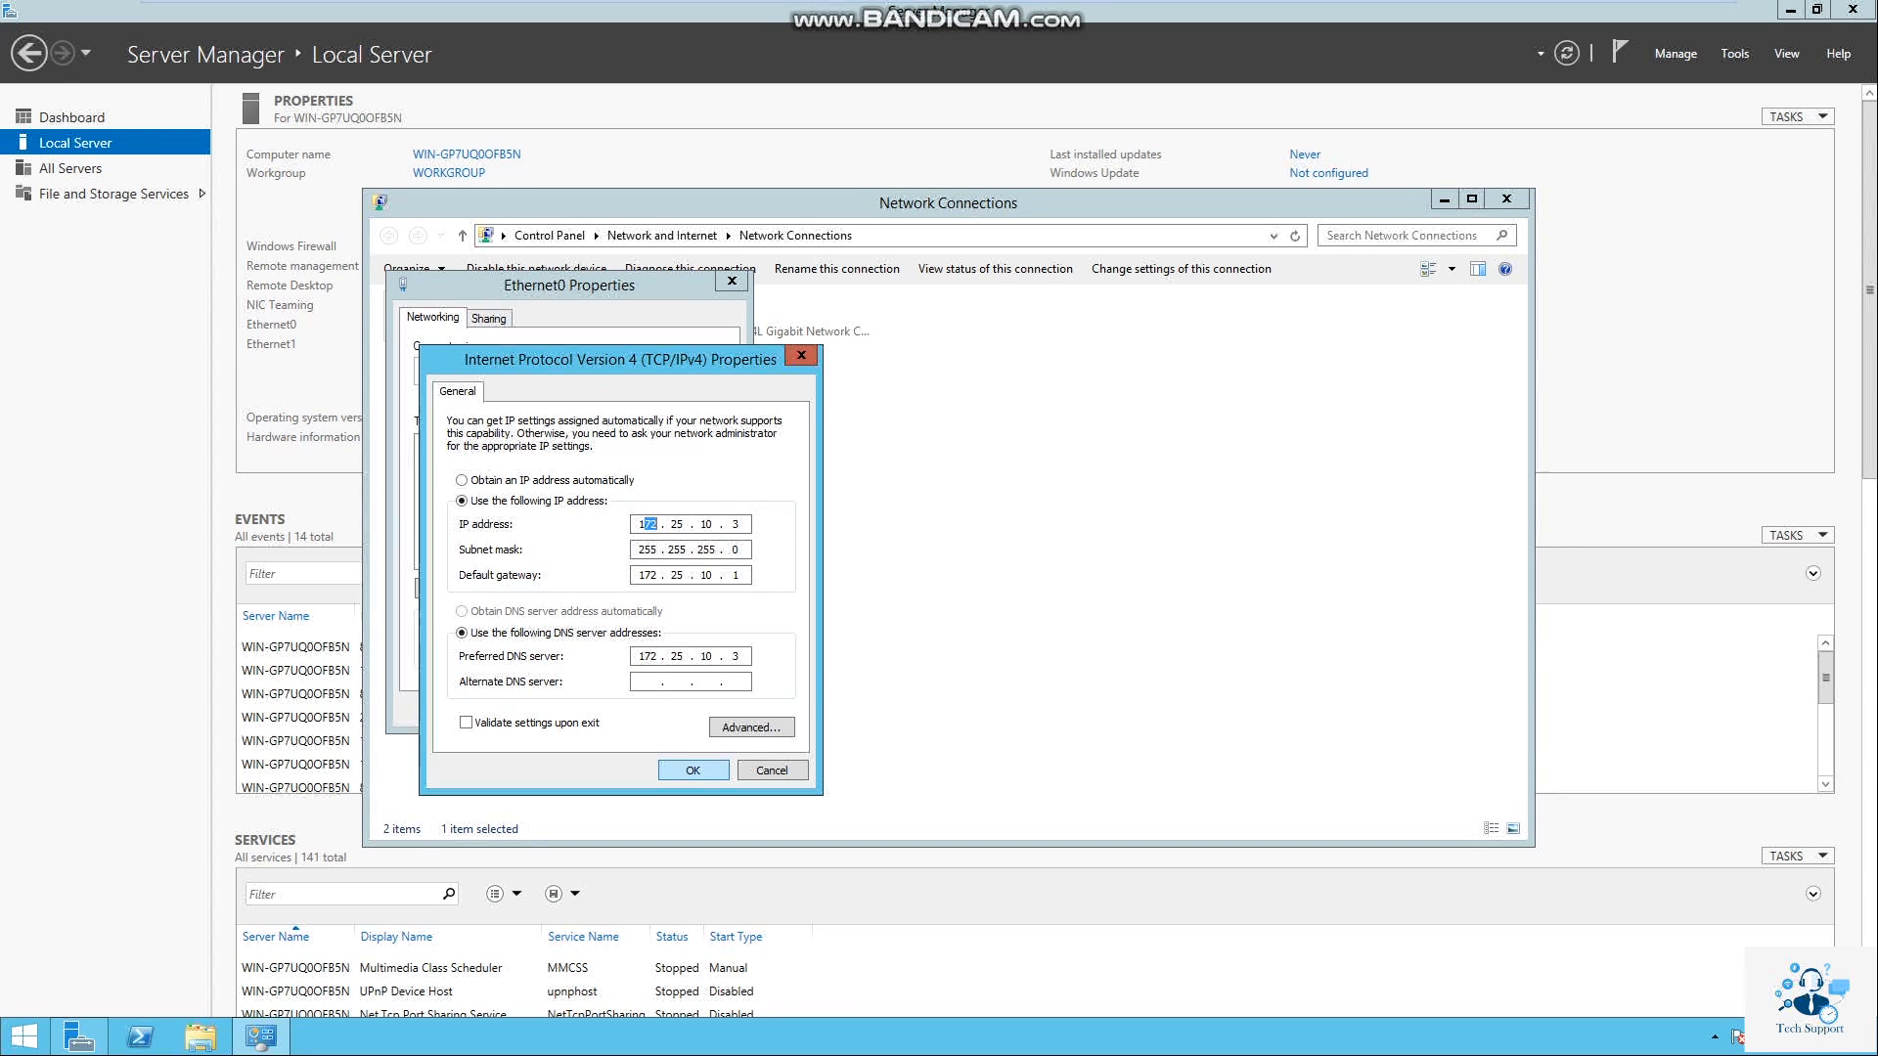
{"action": "left_click", "coordinate": [649, 525]}
{"action": "left_click", "coordinate": [694, 770]}
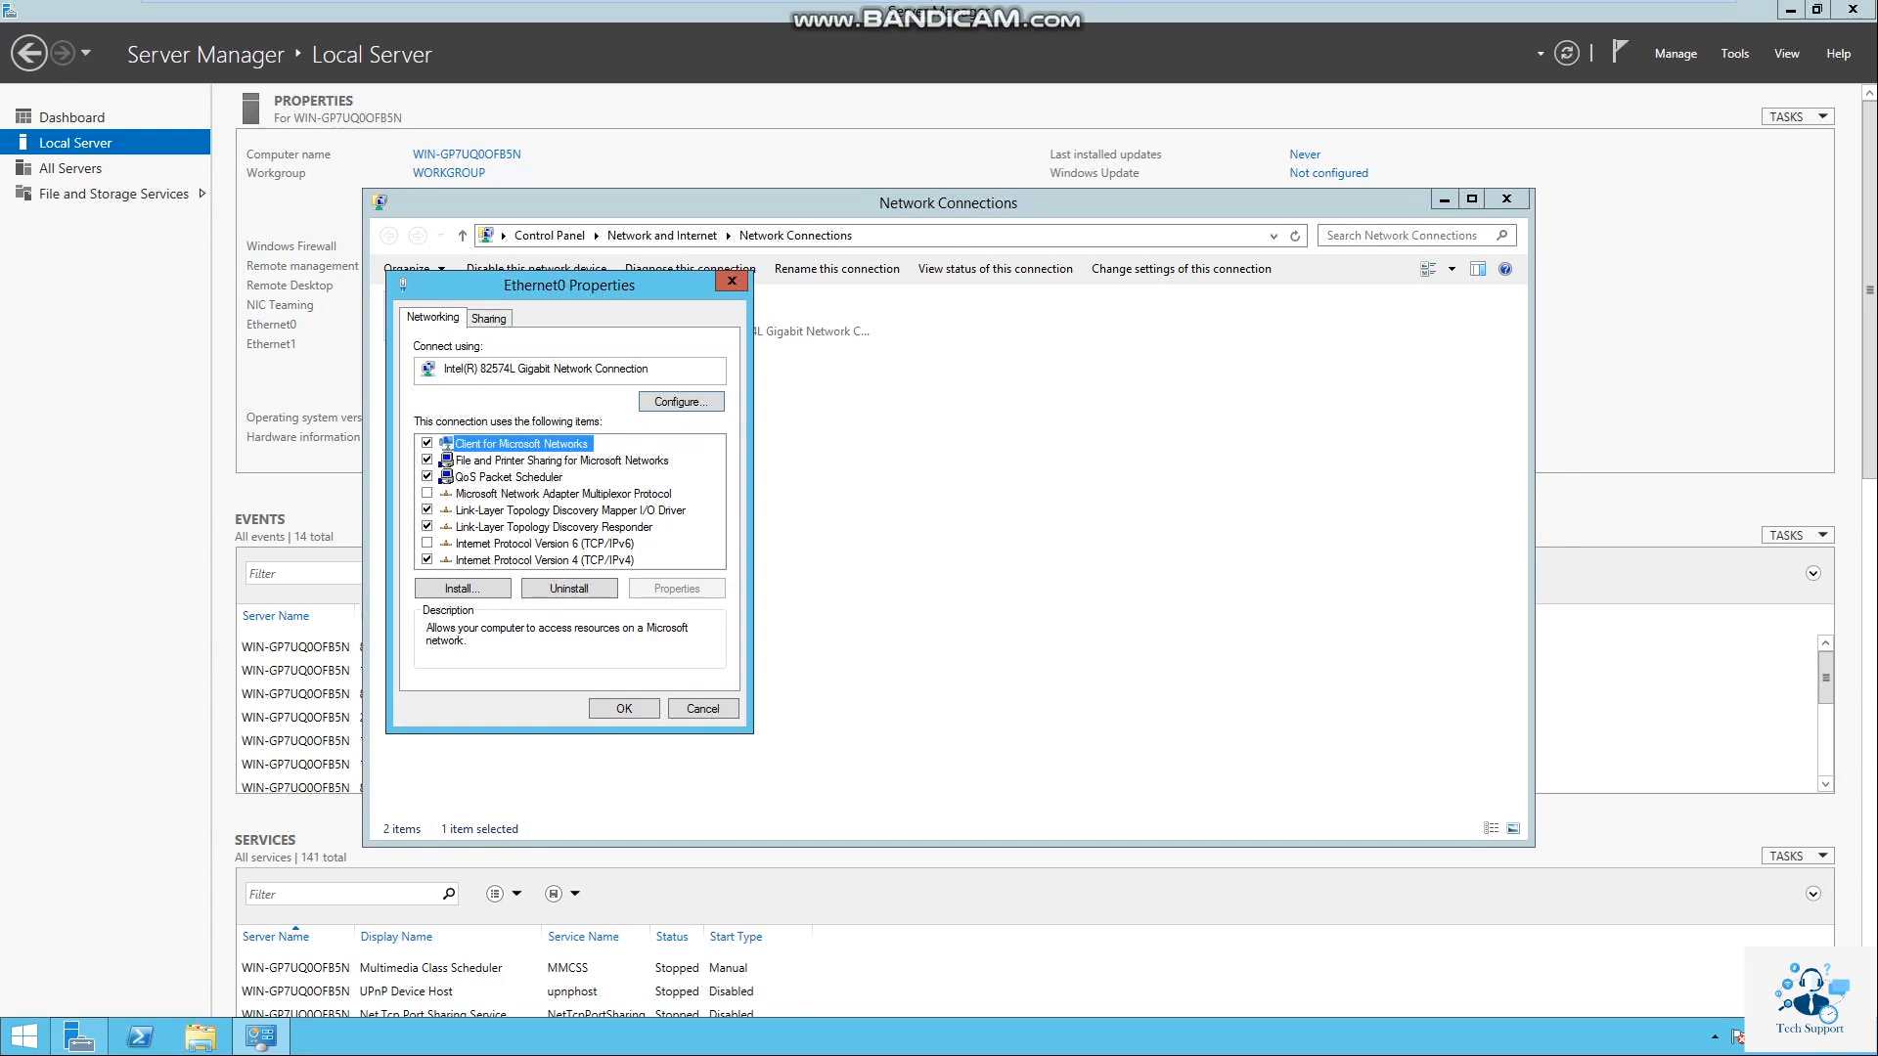
{"action": "left_click", "coordinate": [623, 709]}
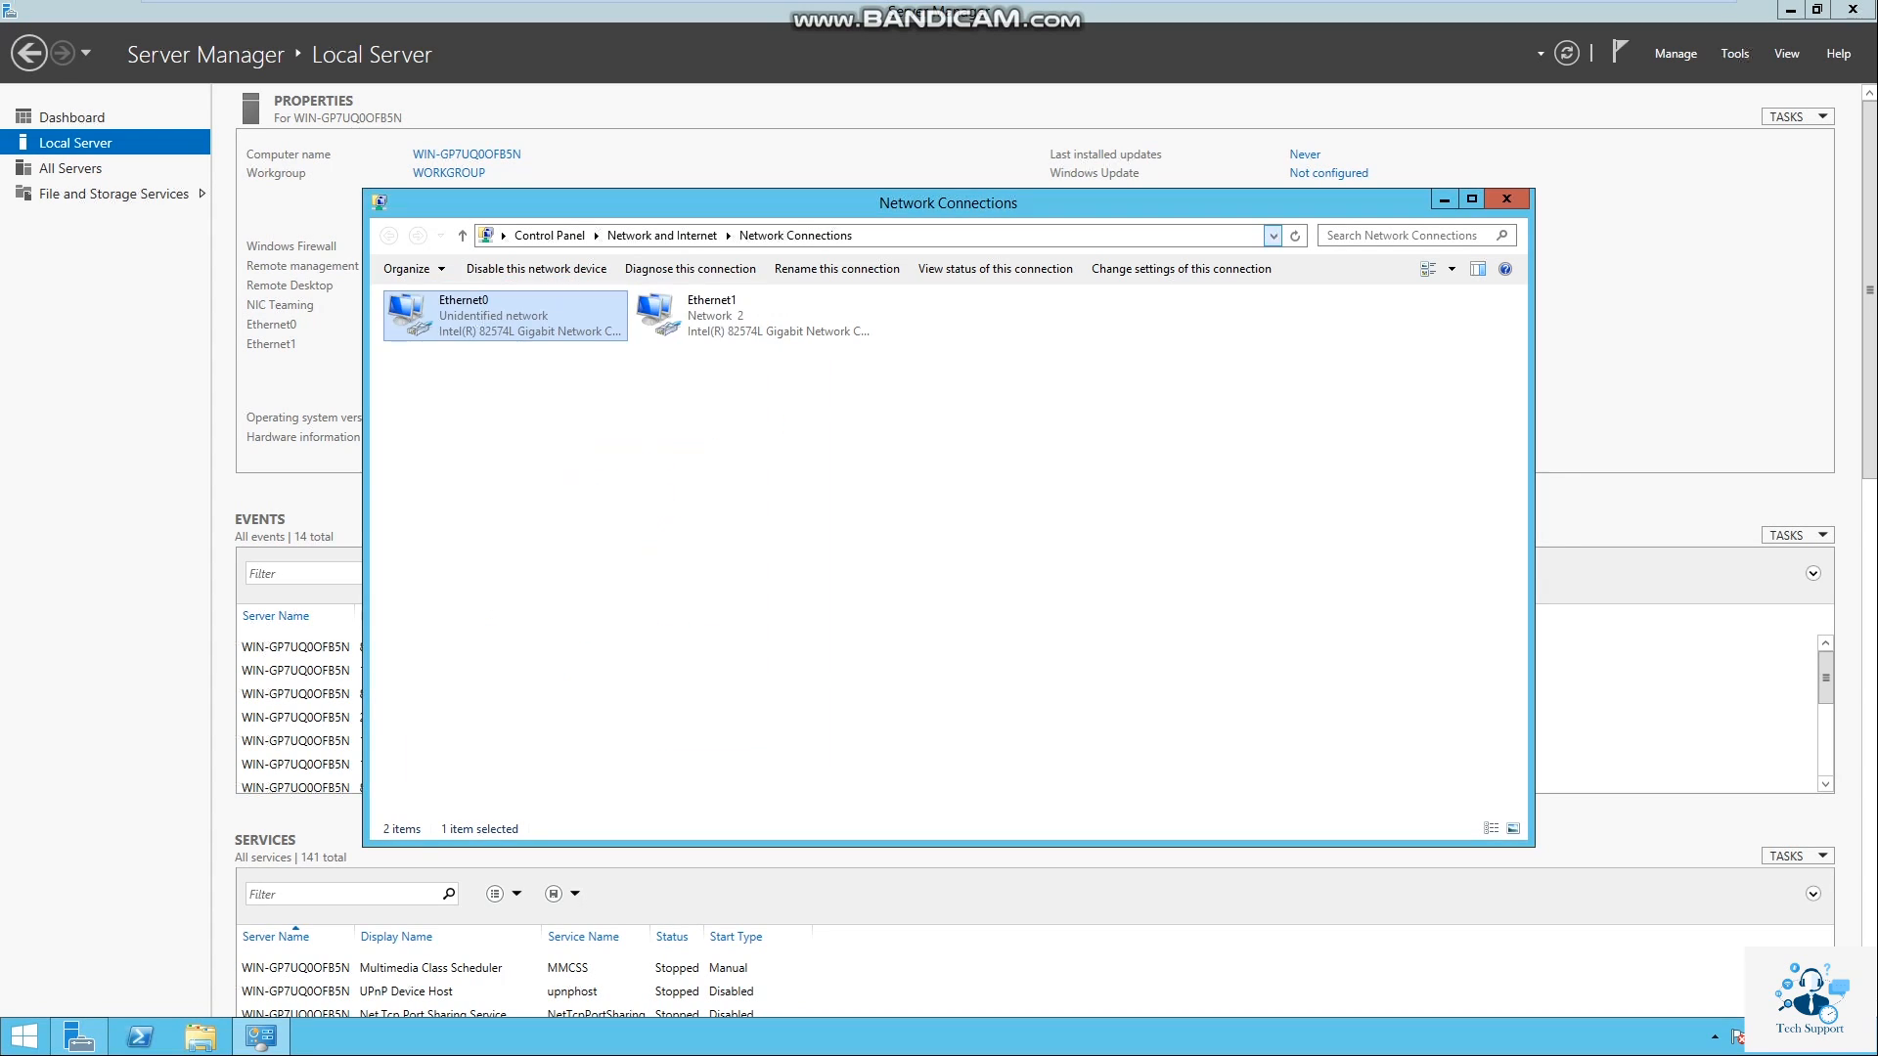
{"action": "left_click", "coordinate": [1506, 198]}
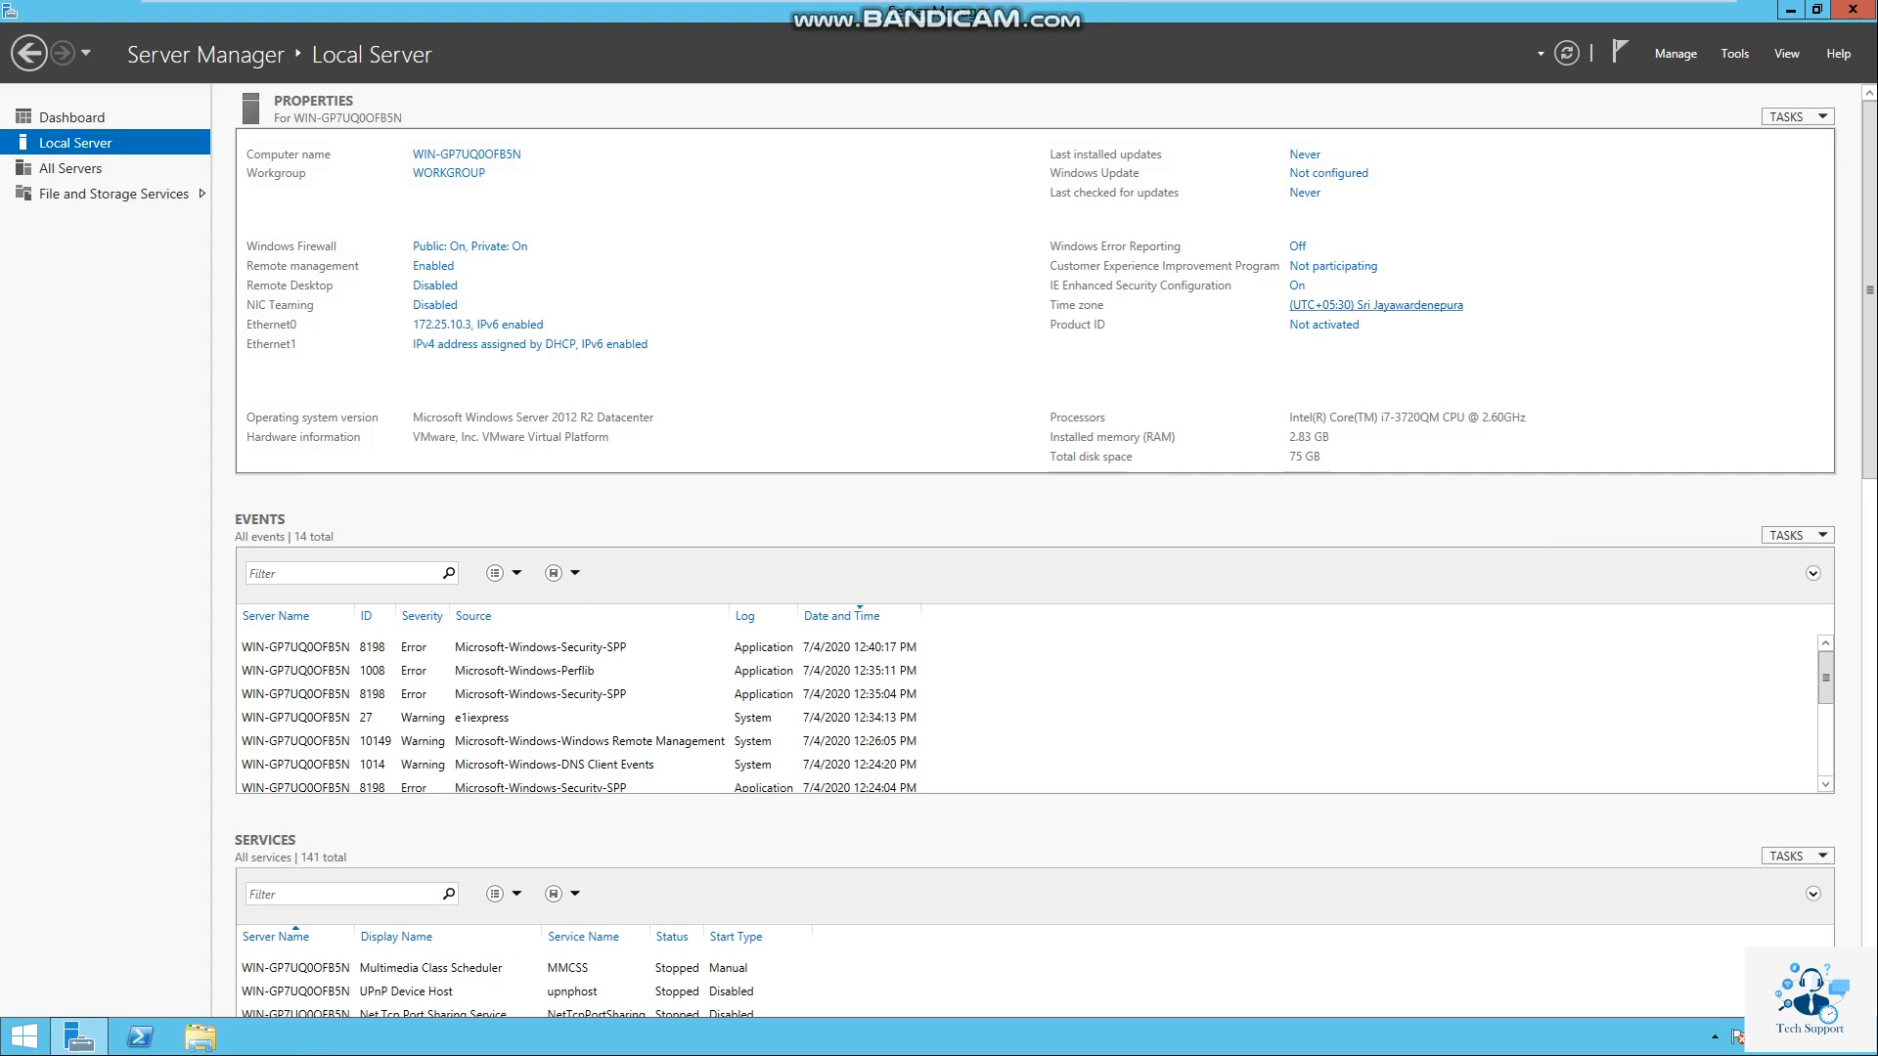
- Review the server's date and time settings and keep the time zone set to (UTC+05:30) Sri Jayawardenepura
{"action": "left_click", "coordinate": [1375, 304]}
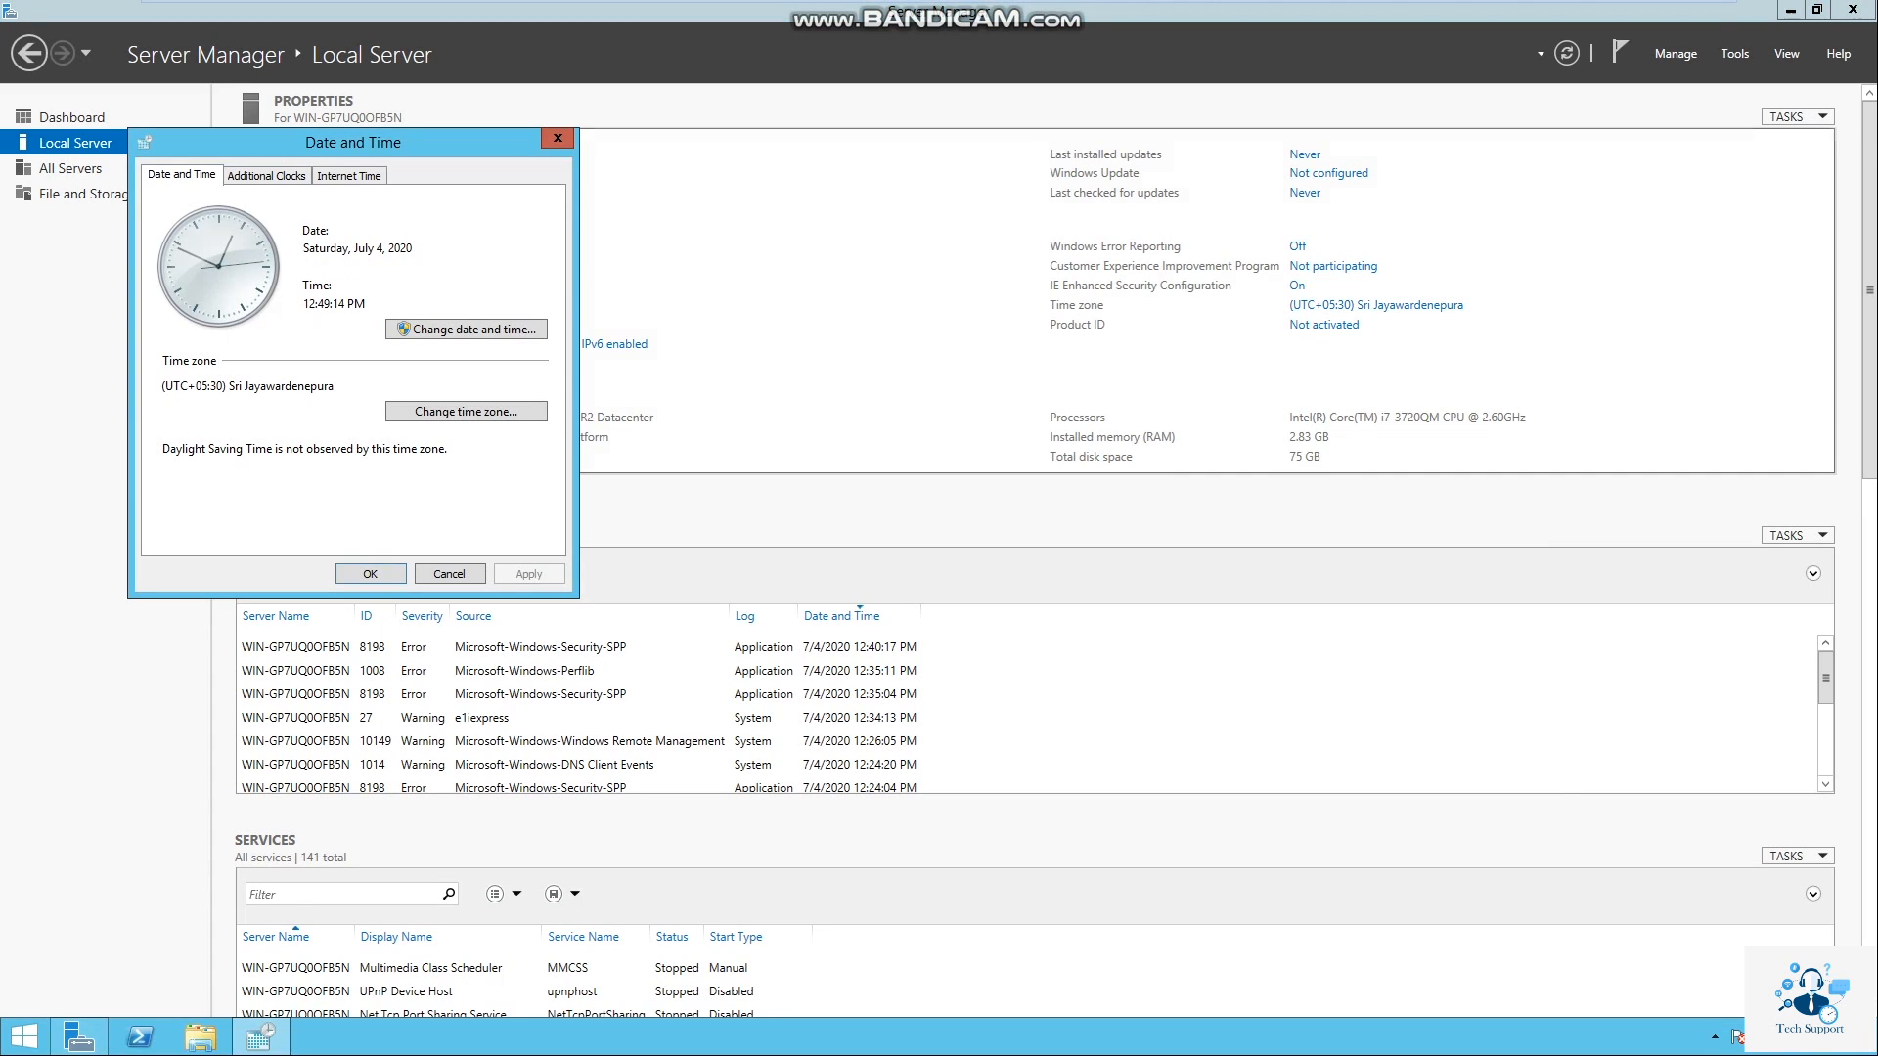
{"action": "left_click", "coordinate": [467, 329]}
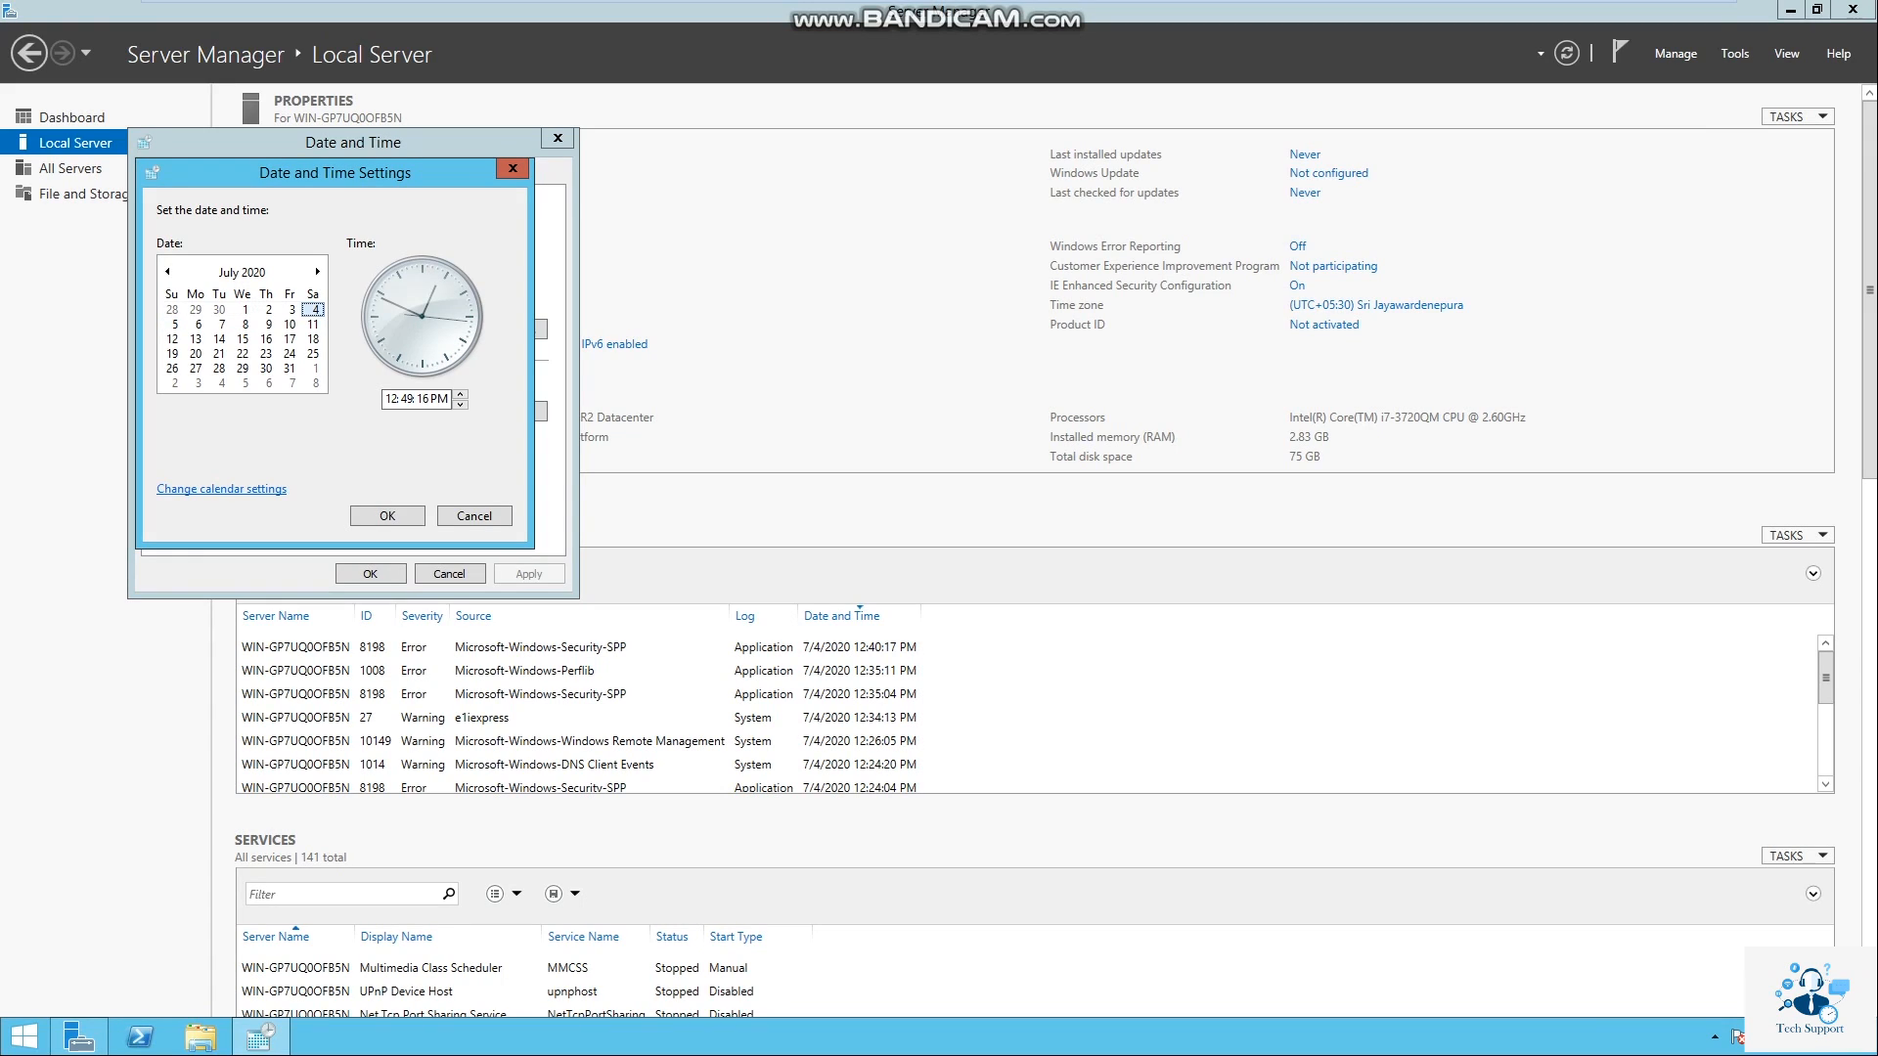
{"action": "left_click", "coordinate": [513, 168]}
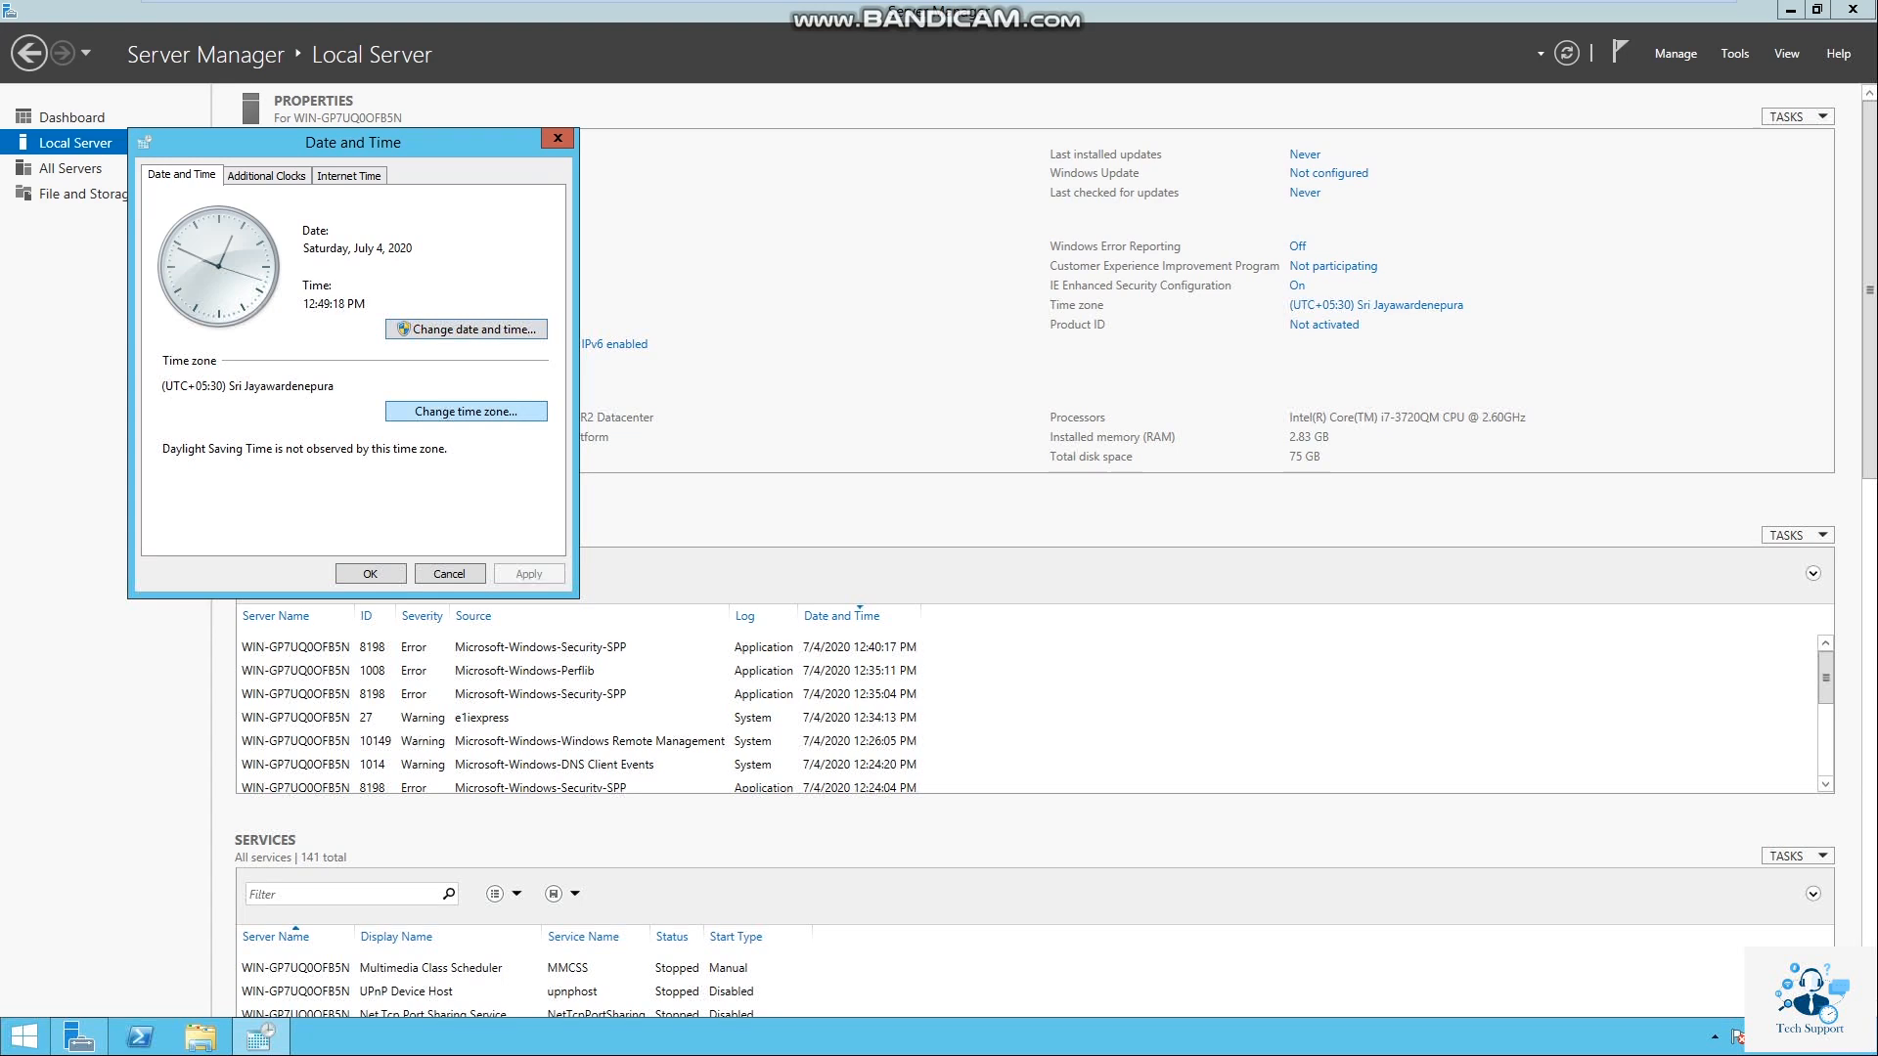
{"action": "left_click", "coordinate": [465, 411]}
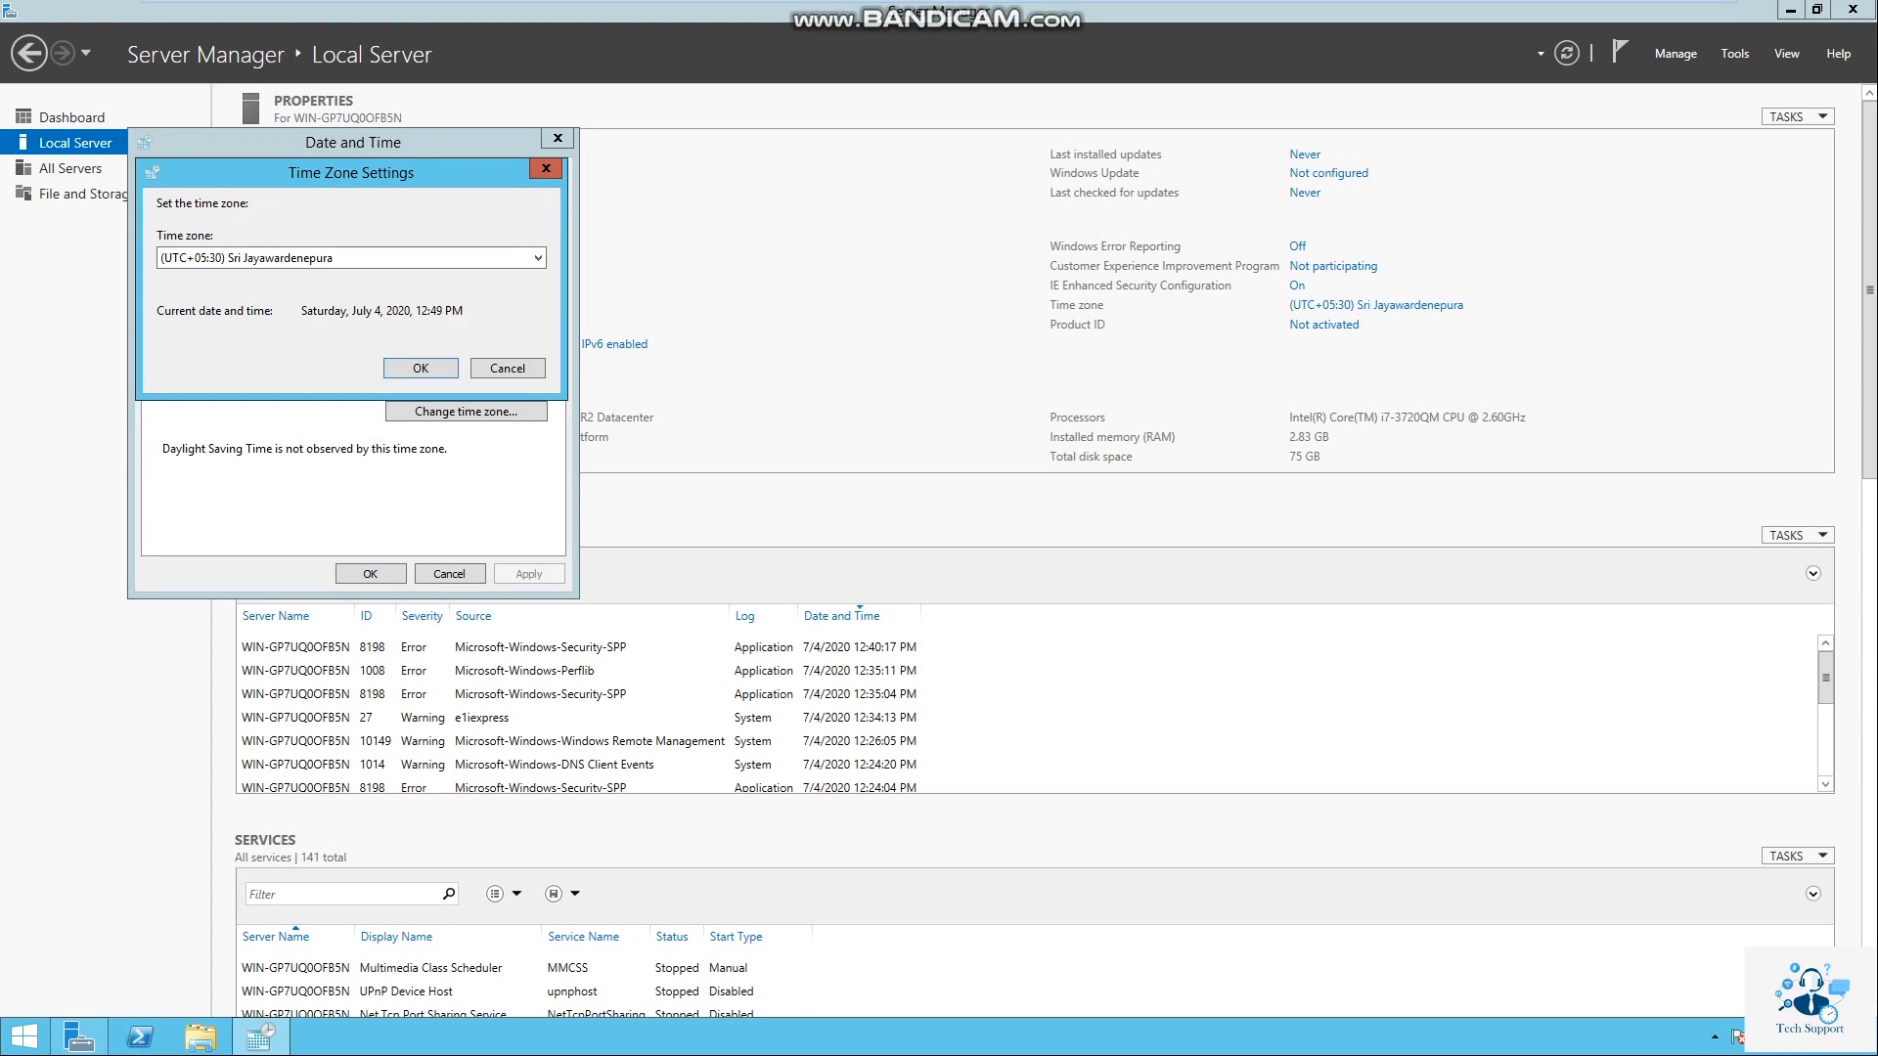
{"action": "left_click", "coordinate": [430, 258]}
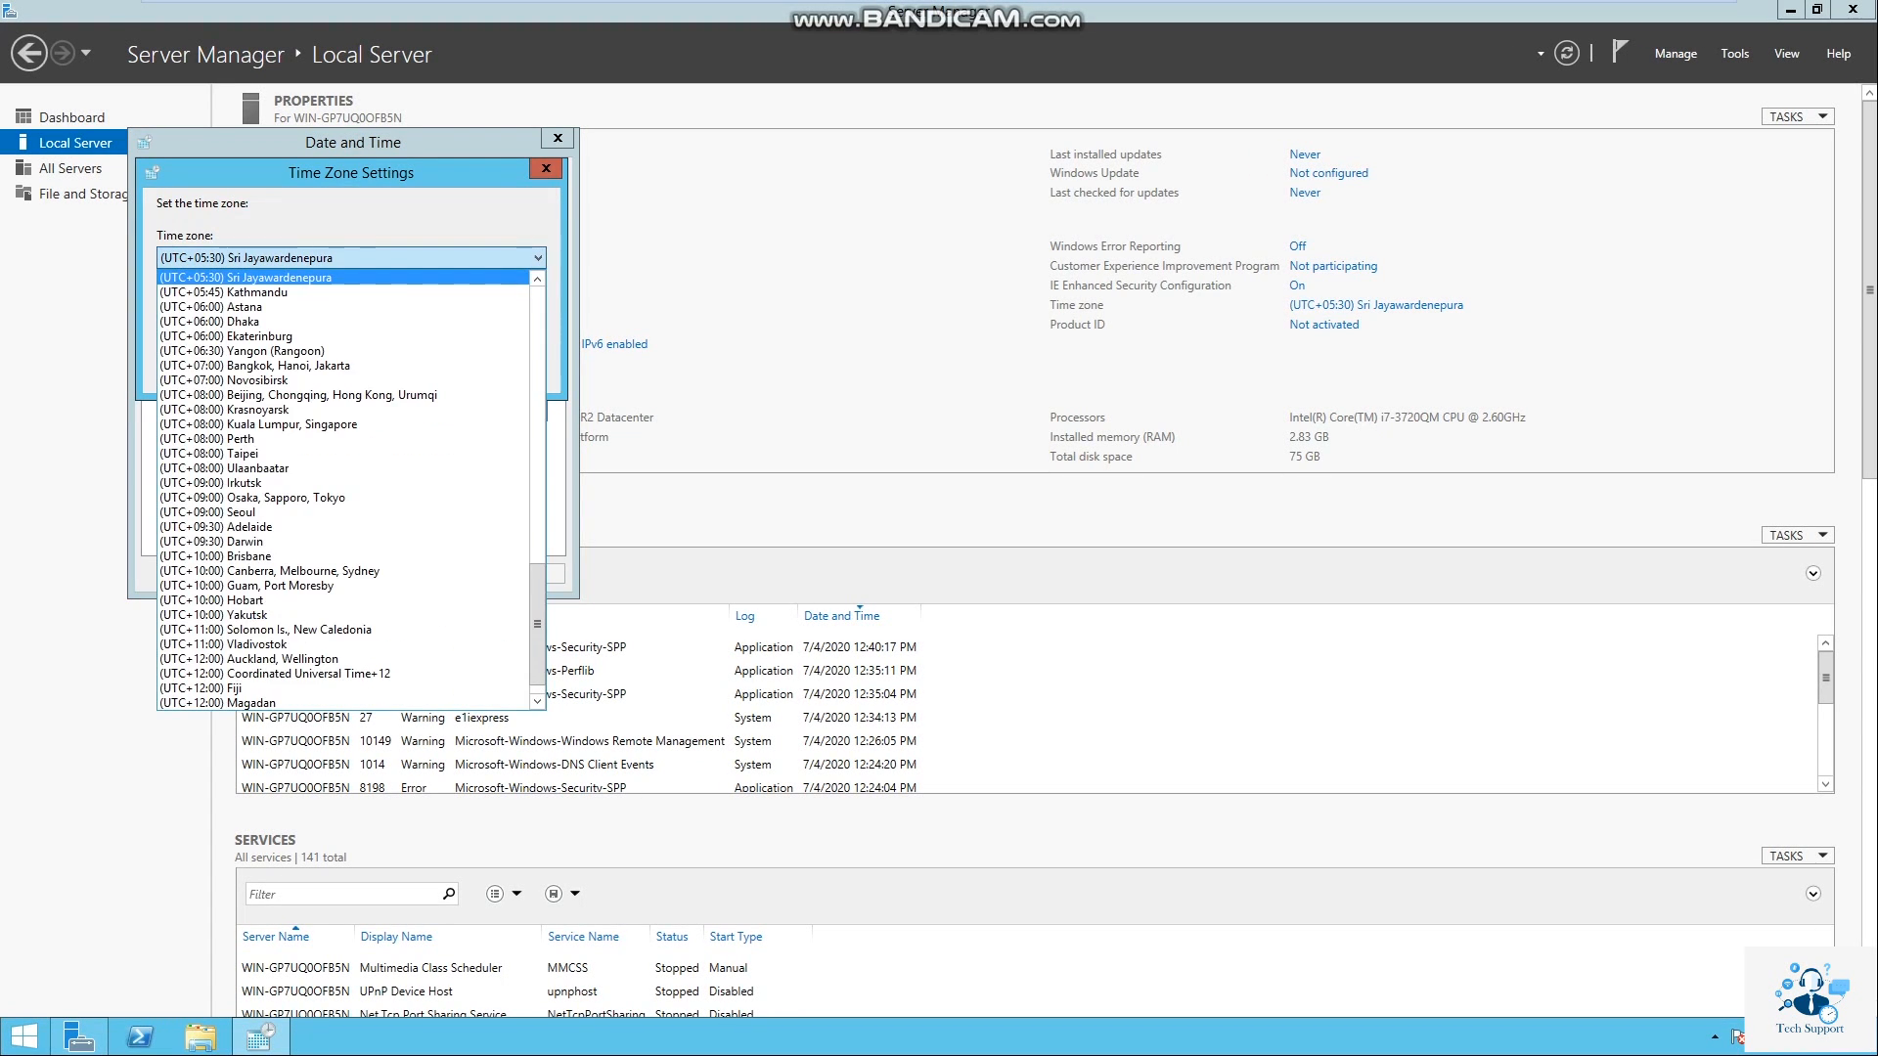
{"action": "left_click", "coordinate": [430, 260]}
{"action": "left_click", "coordinate": [420, 368]}
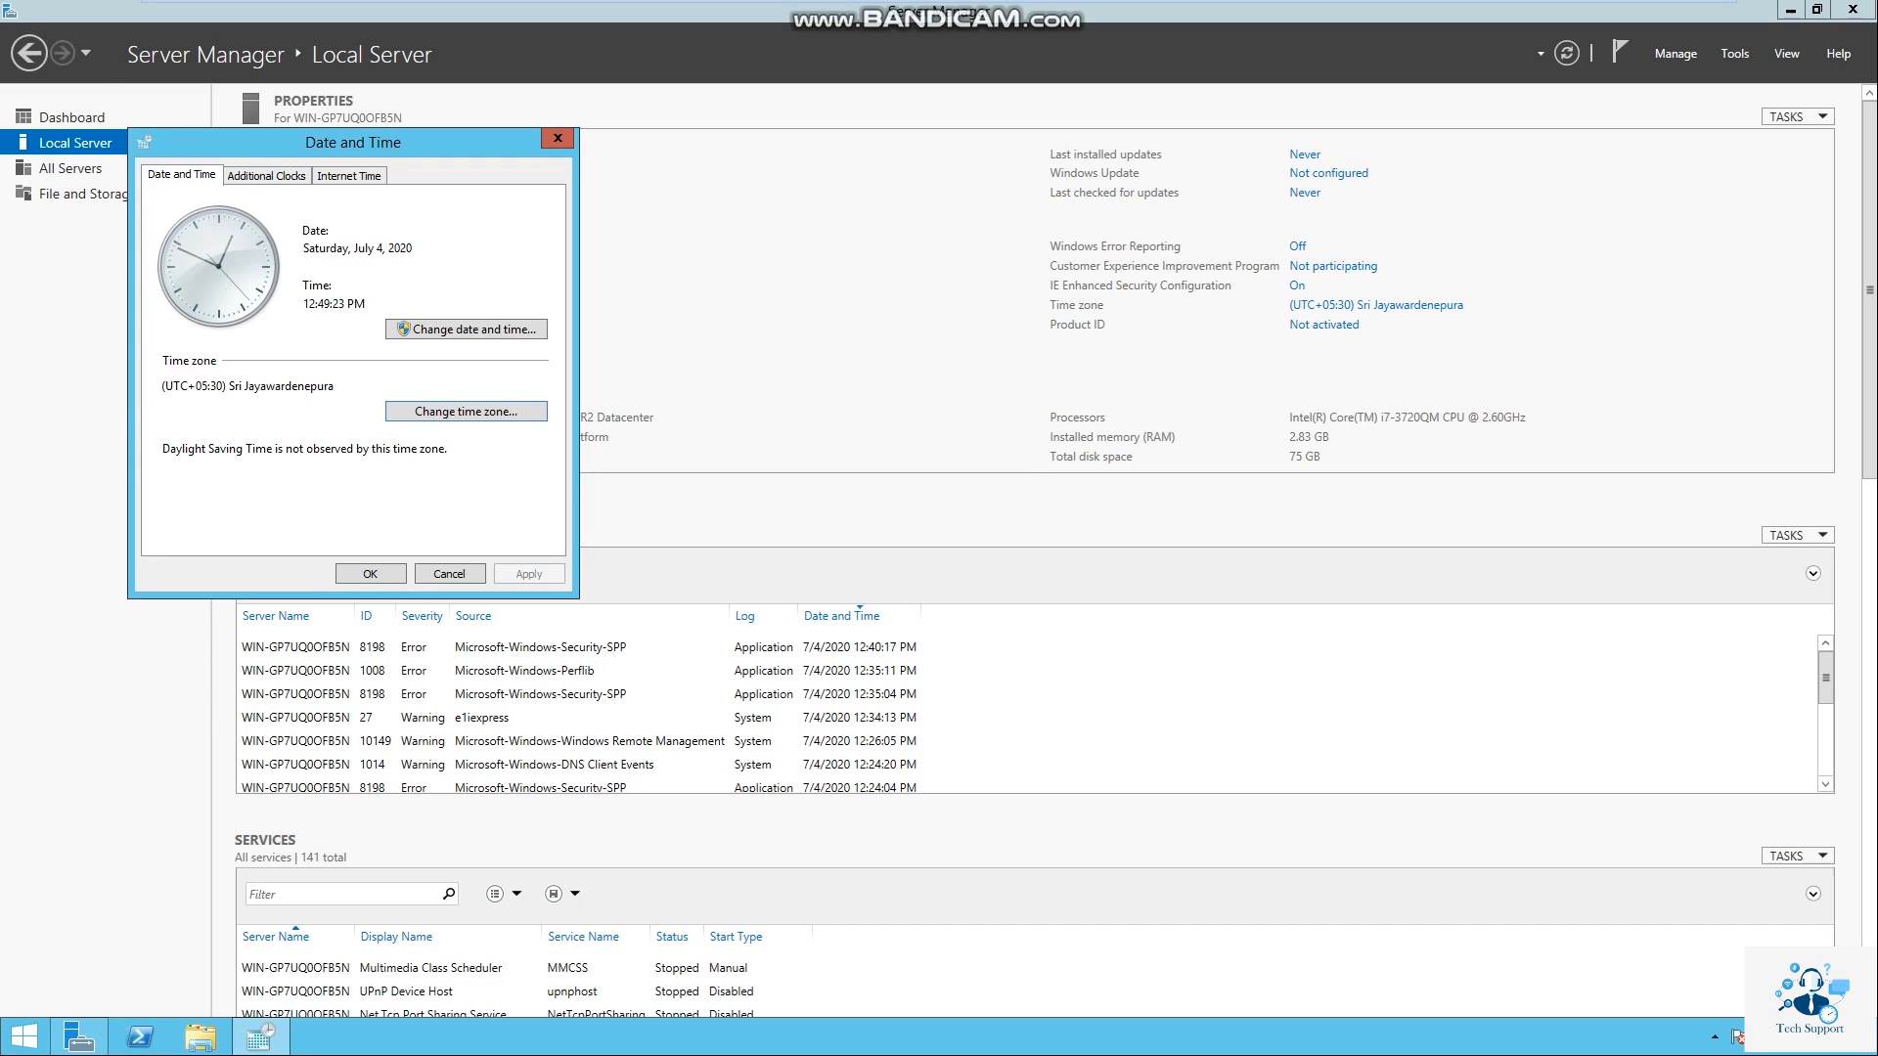
{"action": "left_click", "coordinate": [369, 573]}
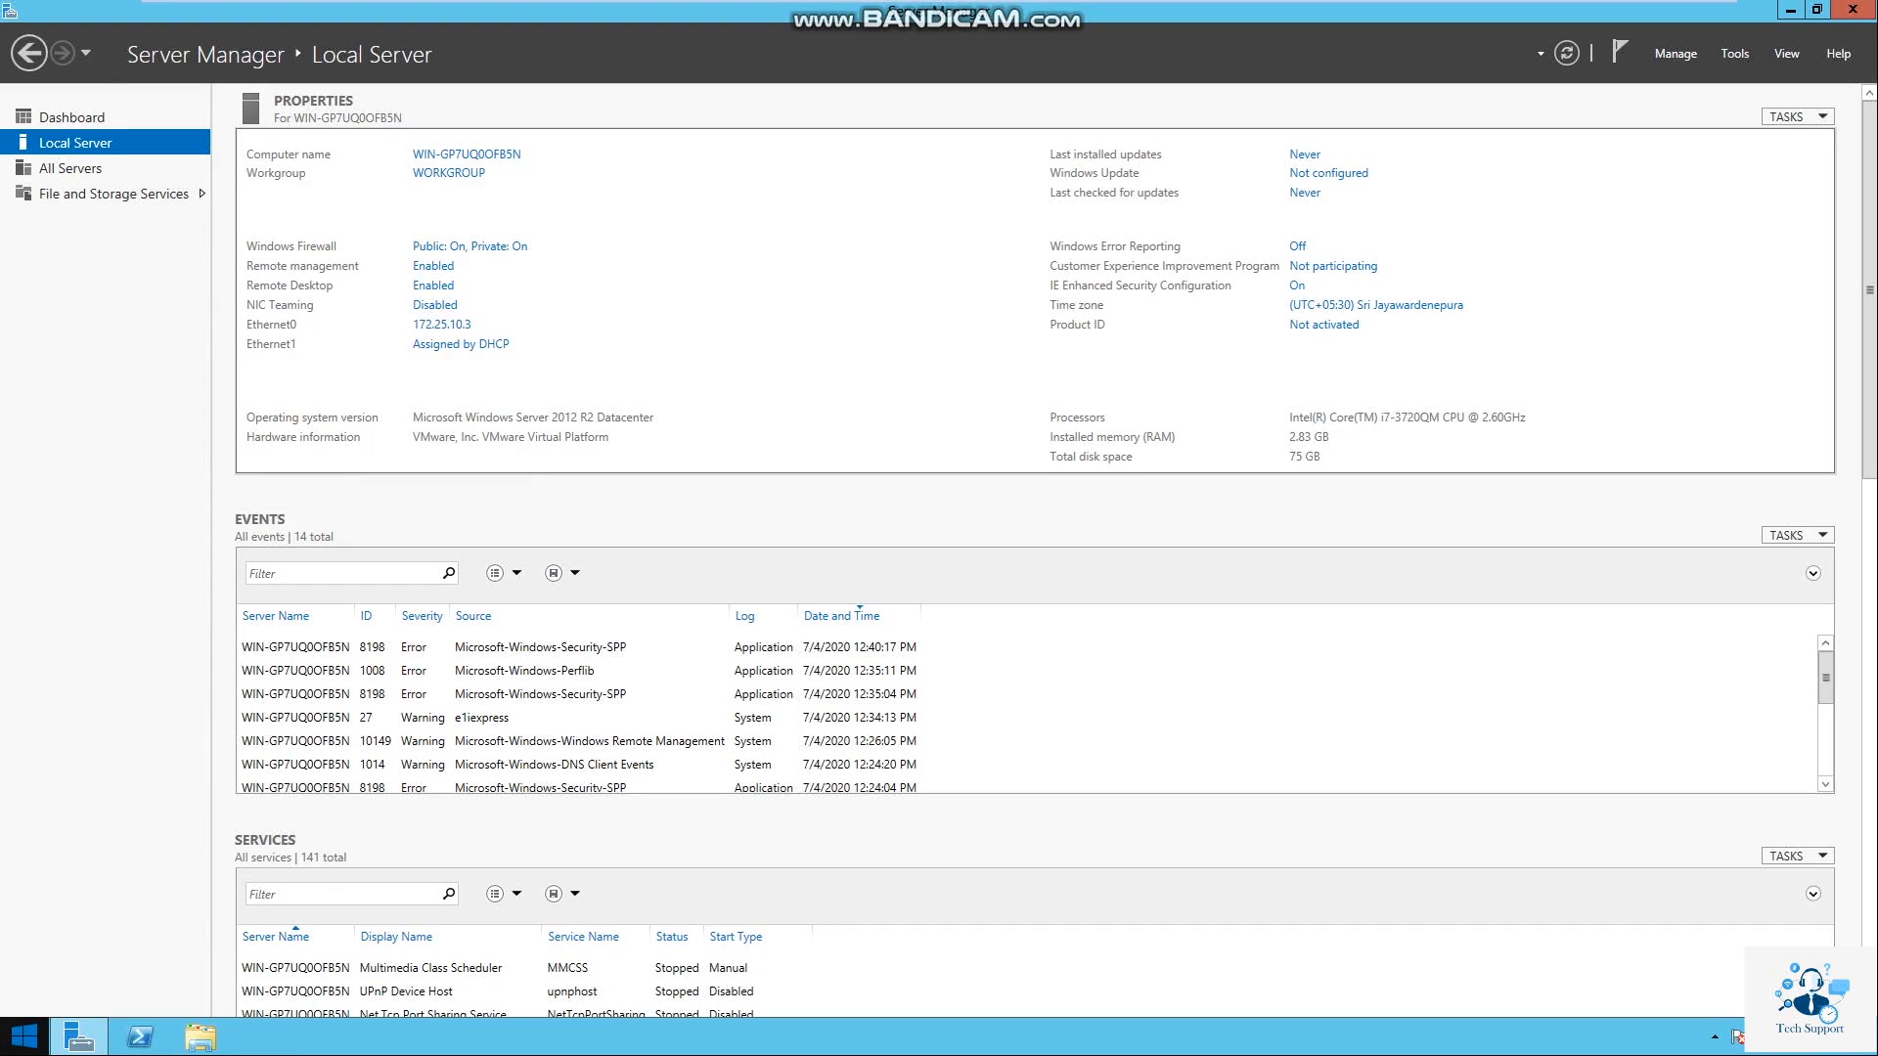
{"action": "left_click", "coordinate": [23, 1036]}
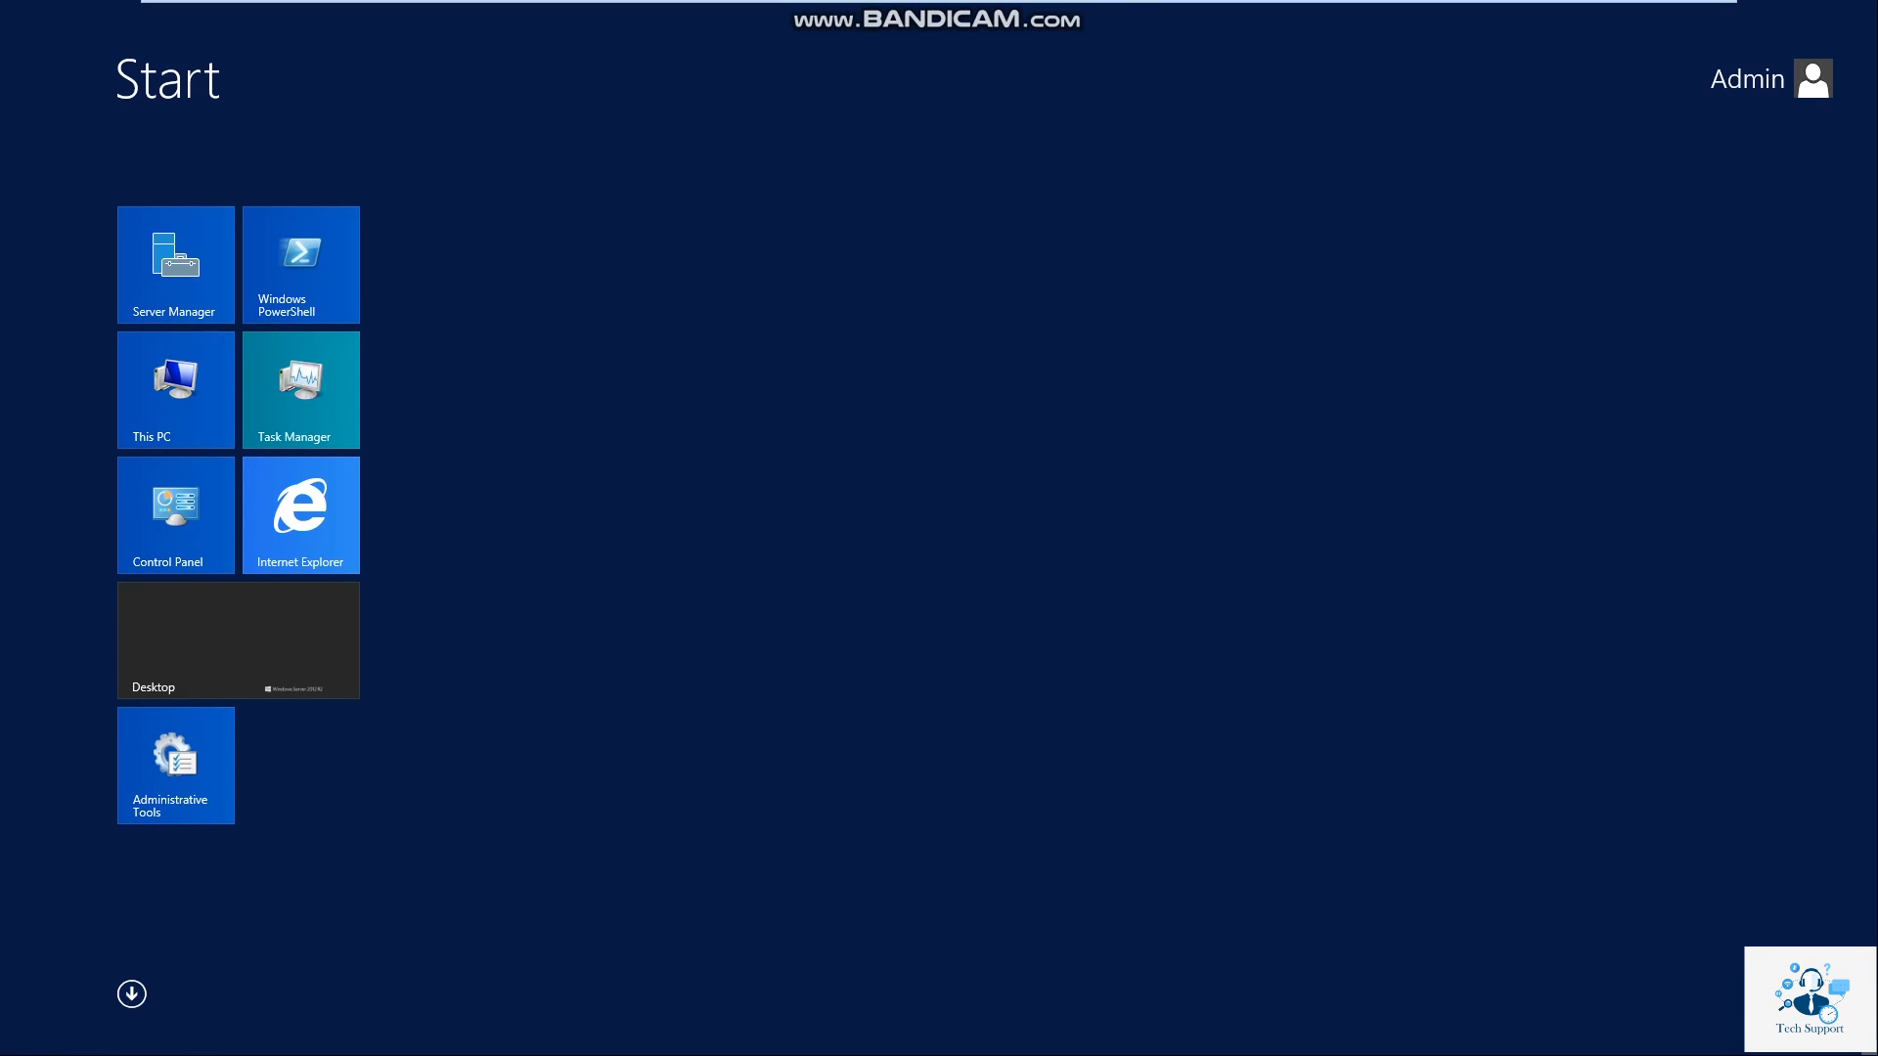
{"action": "left_click", "coordinate": [132, 994]}
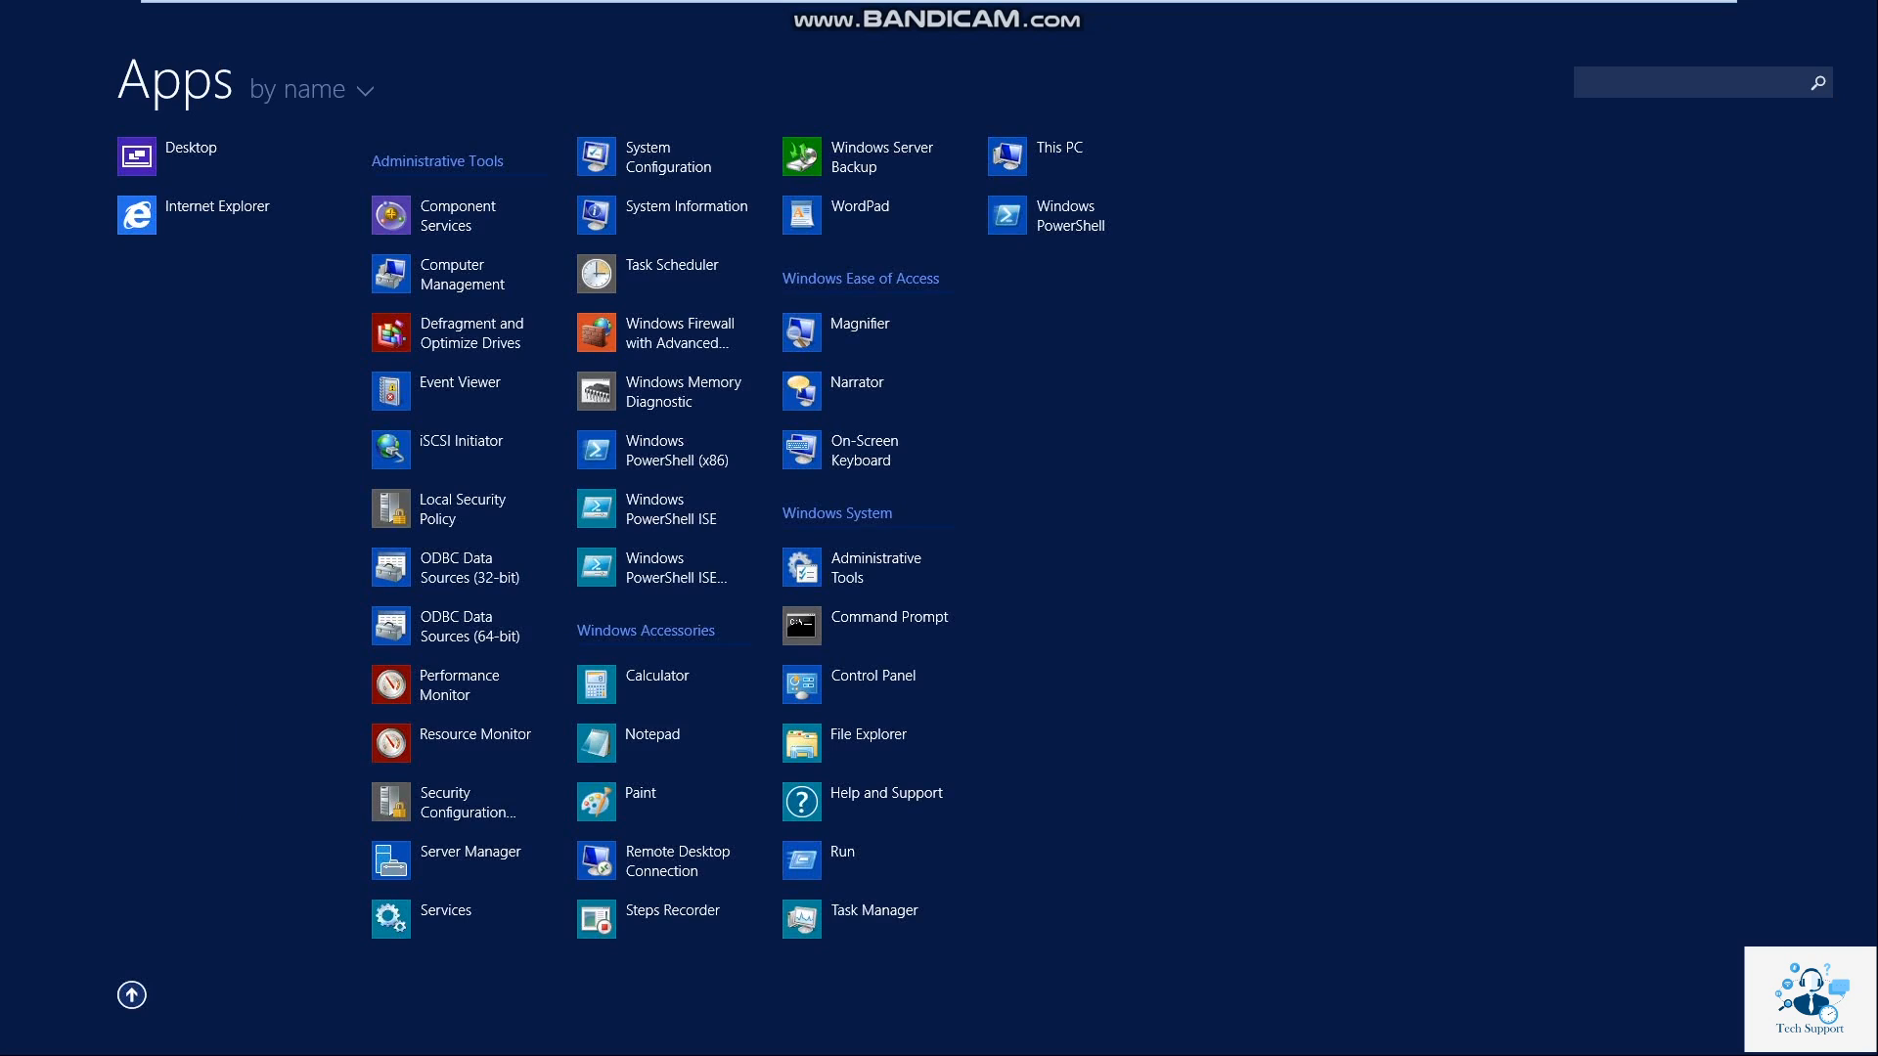
{"action": "left_click", "coordinate": [132, 995]}
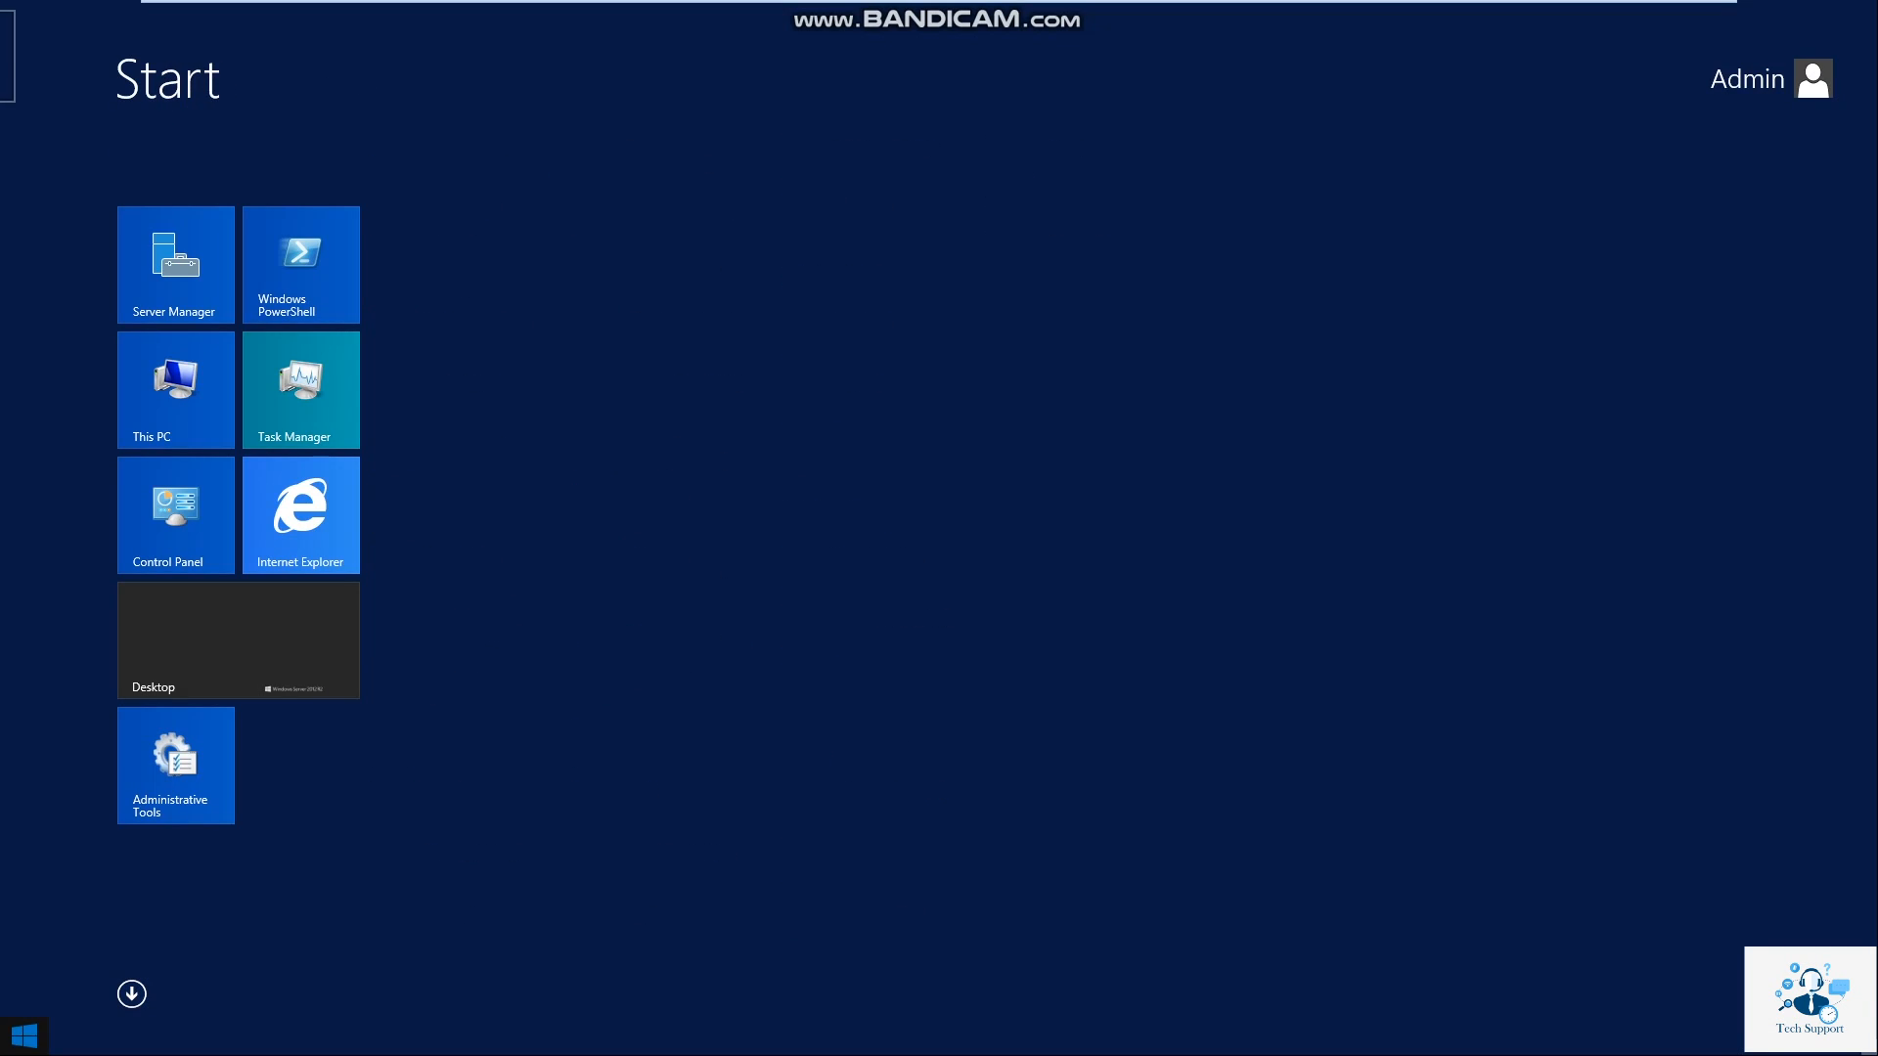
{"action": "left_click", "coordinate": [23, 1036]}
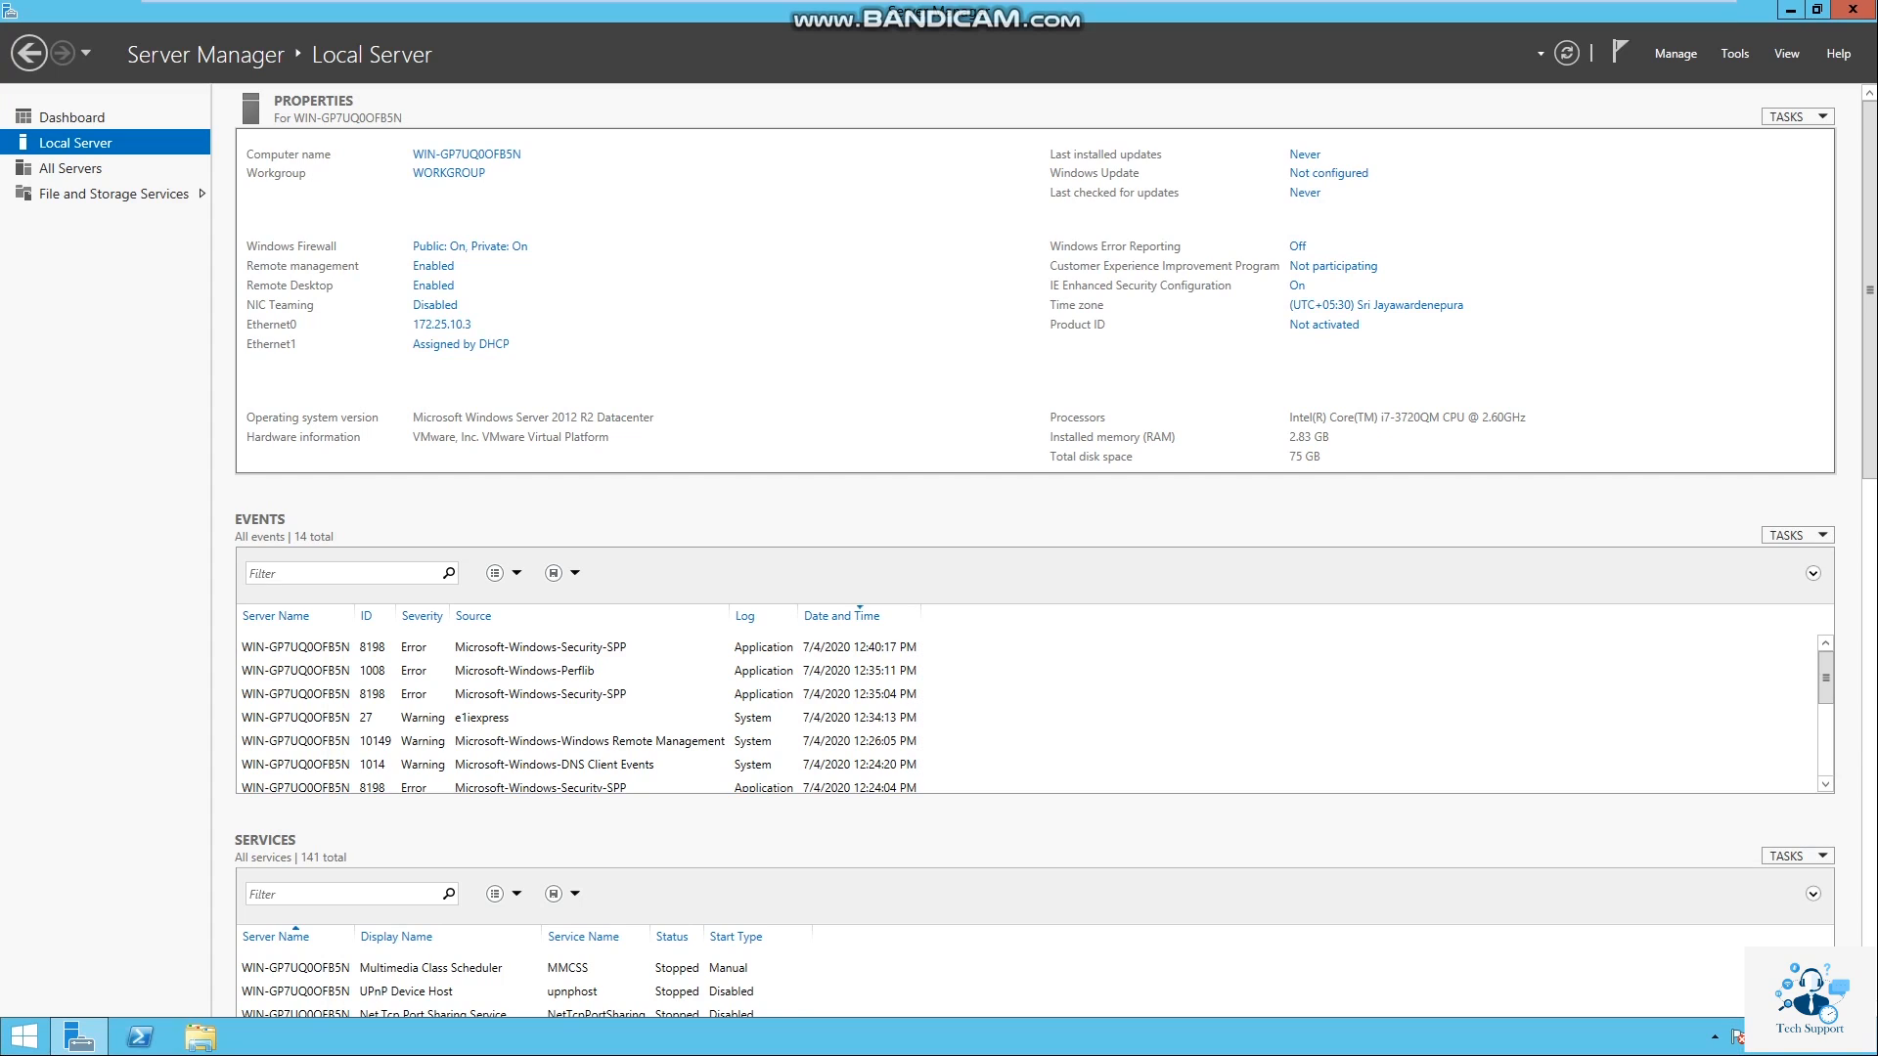
- Restart the server, giving Other (Unplanned) as the reason
{"action": "mouse_move", "coordinate": [1873, 5]}
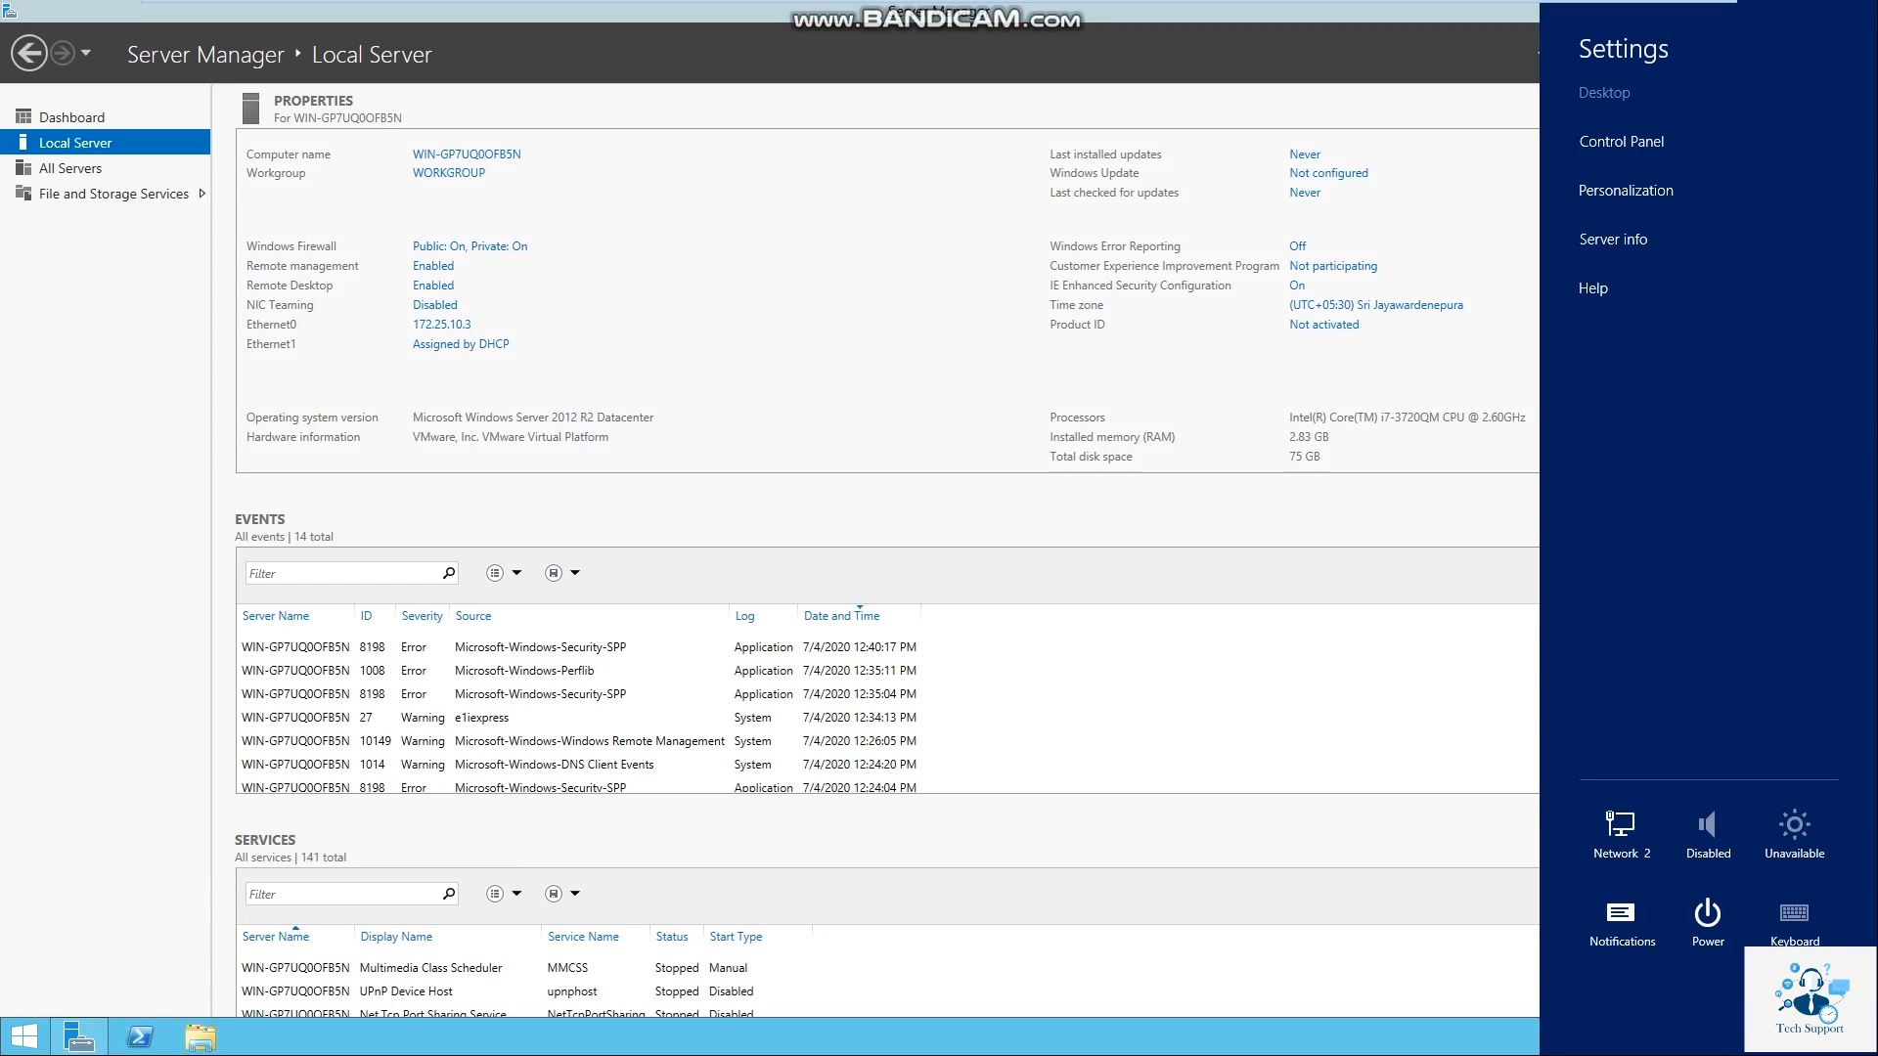
{"action": "left_click", "coordinate": [1707, 922]}
{"action": "left_click", "coordinate": [1707, 855]}
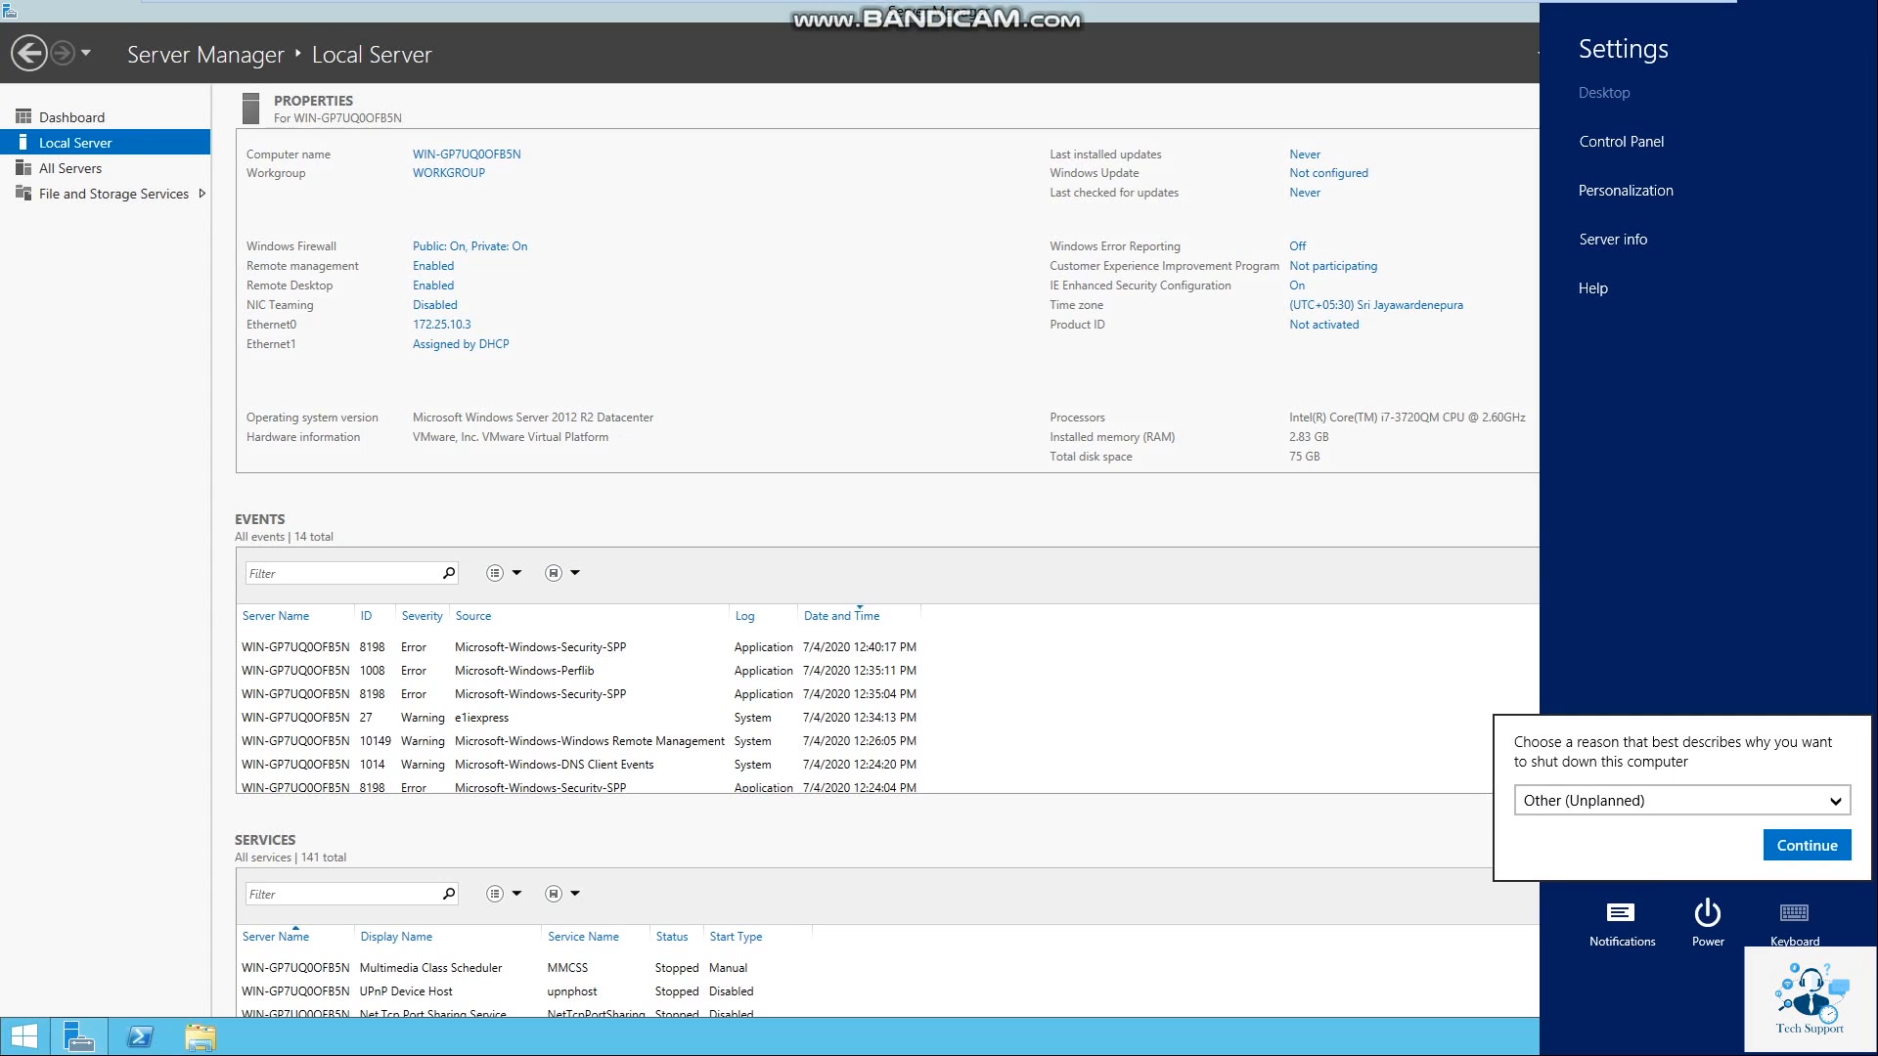
{"action": "left_click", "coordinate": [1806, 845]}
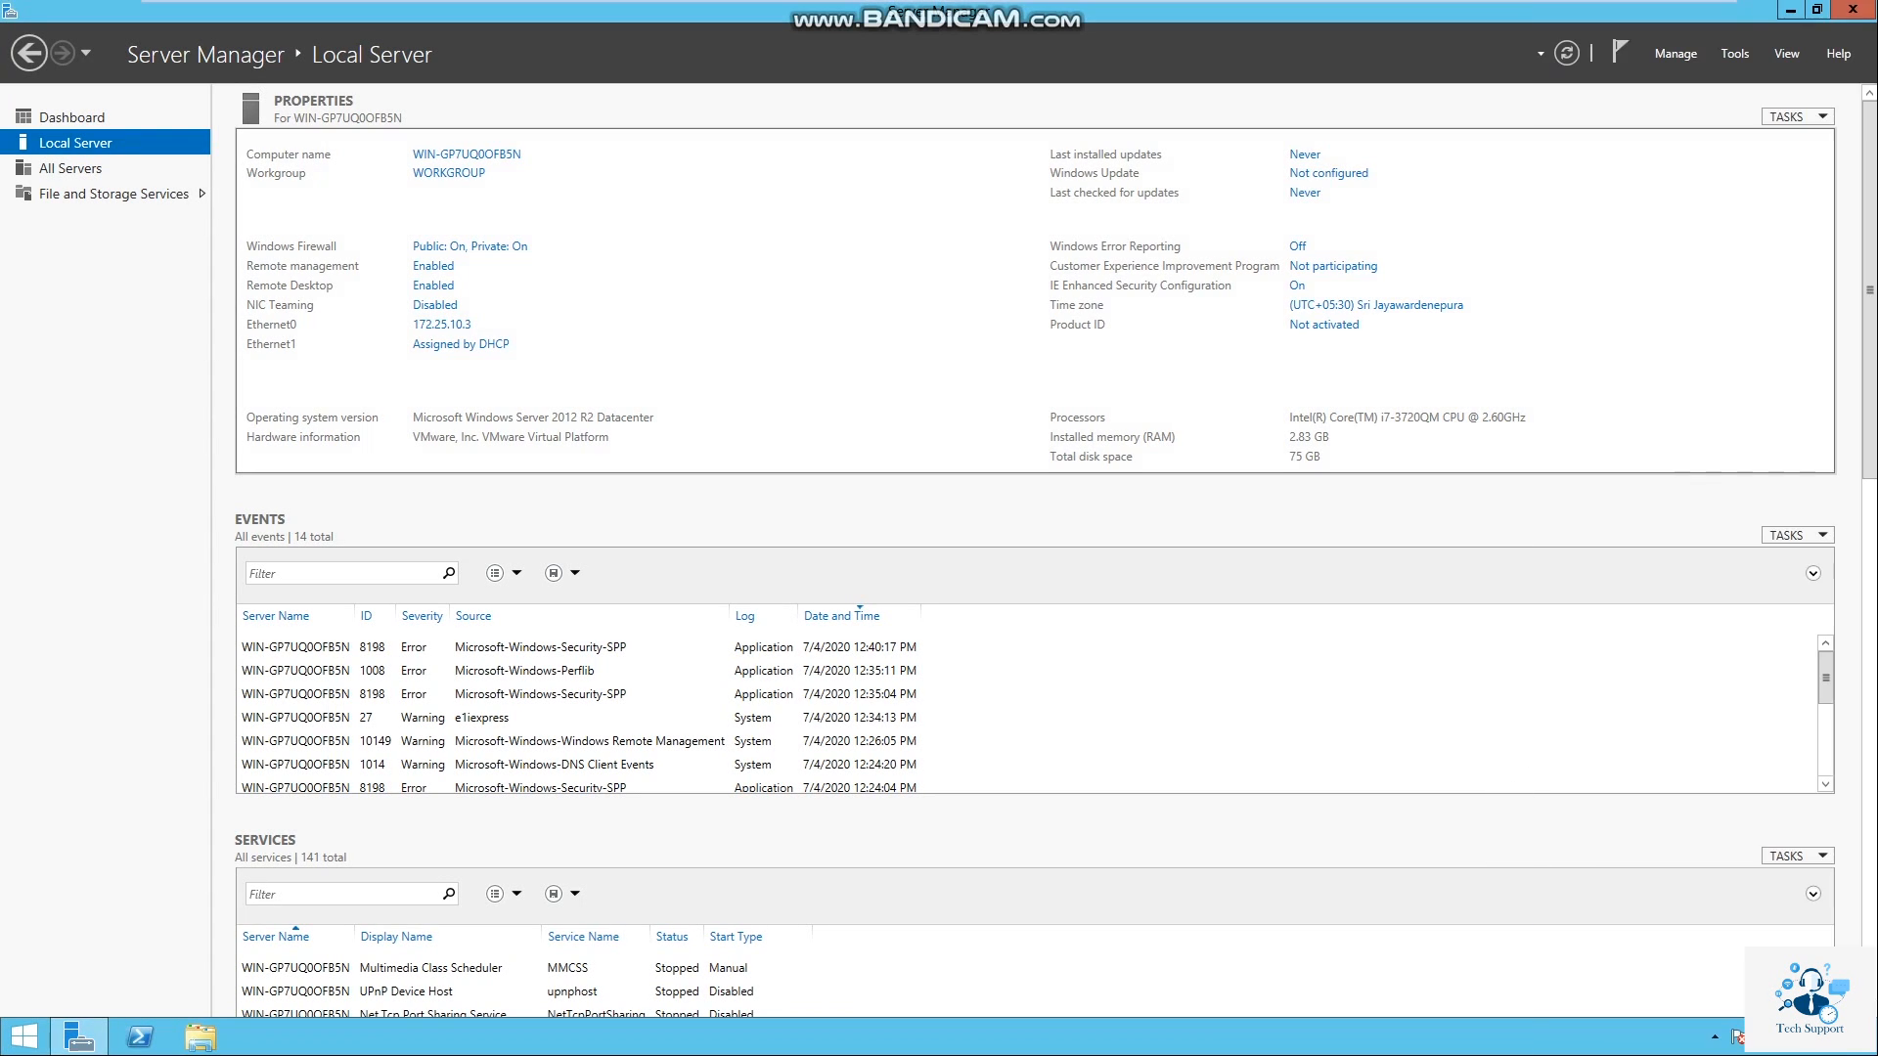
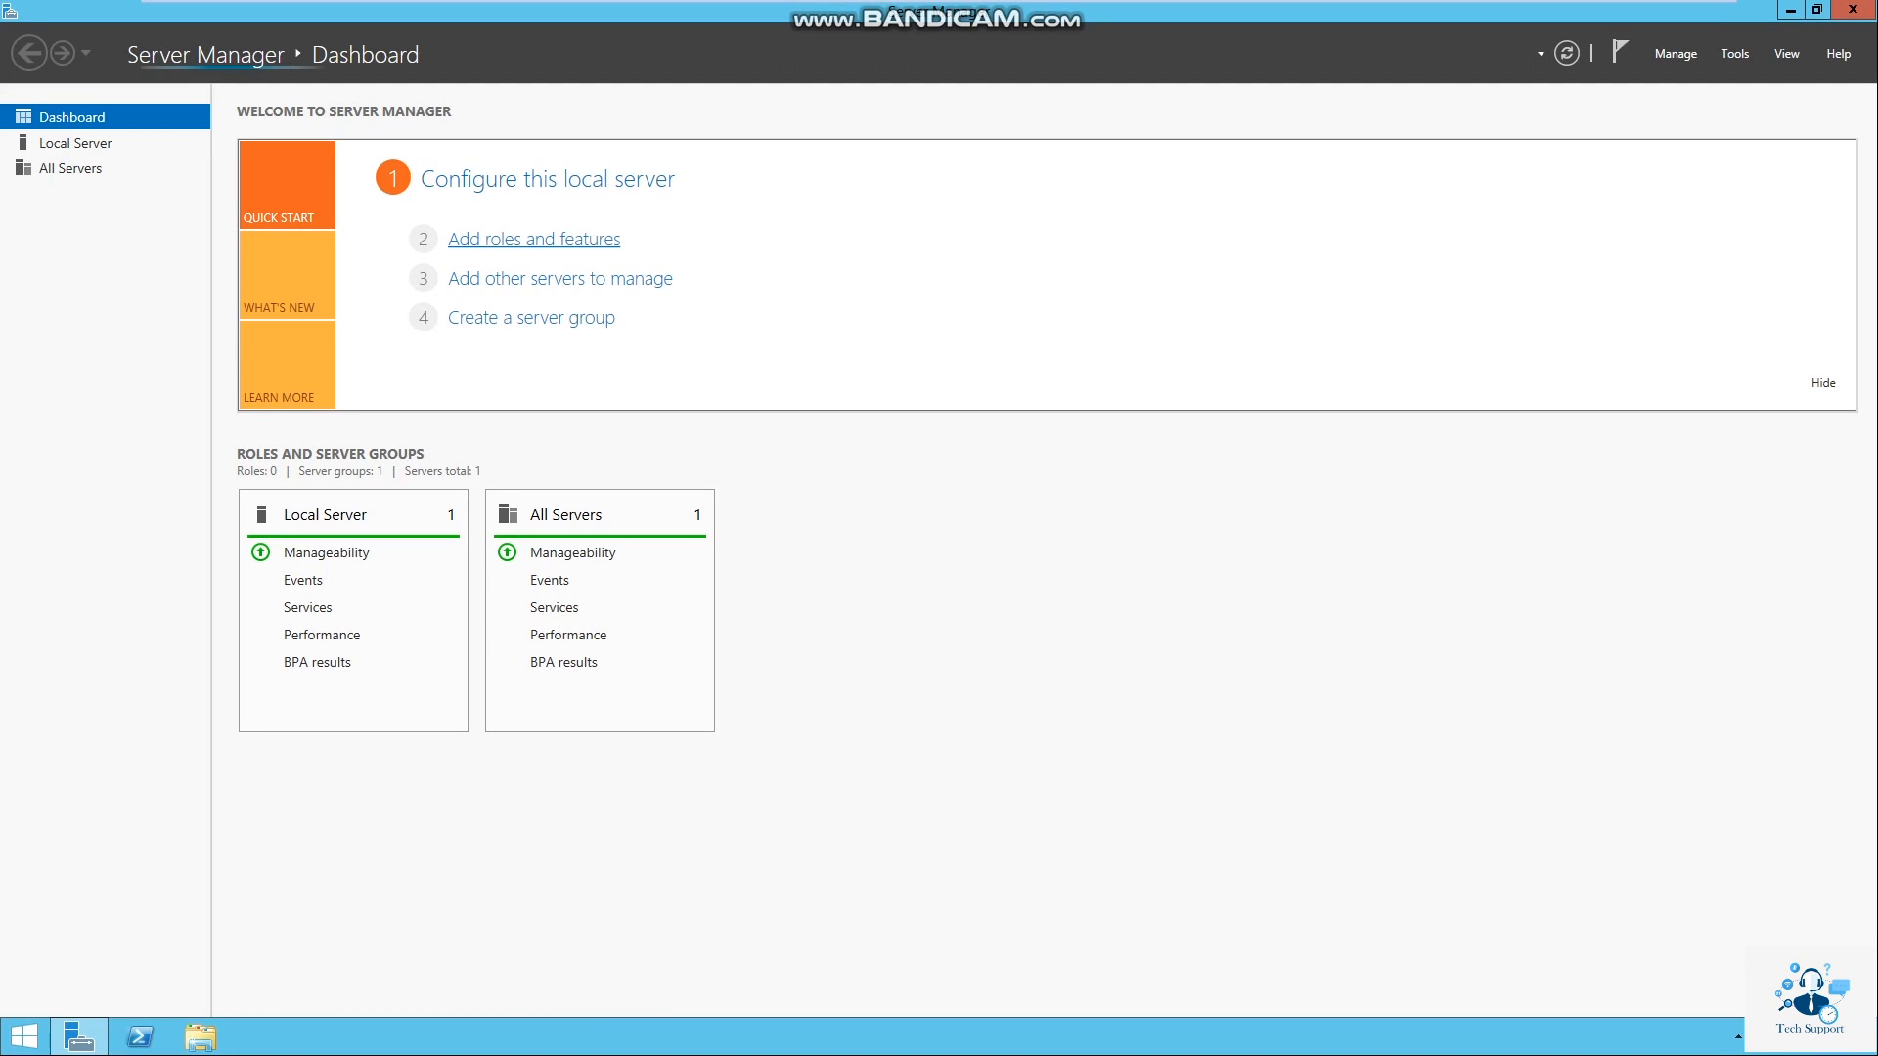
- Start adding roles and features, choosing SP-SPMA-SER01 from the server pool as the destination server
{"action": "left_click", "coordinate": [534, 240]}
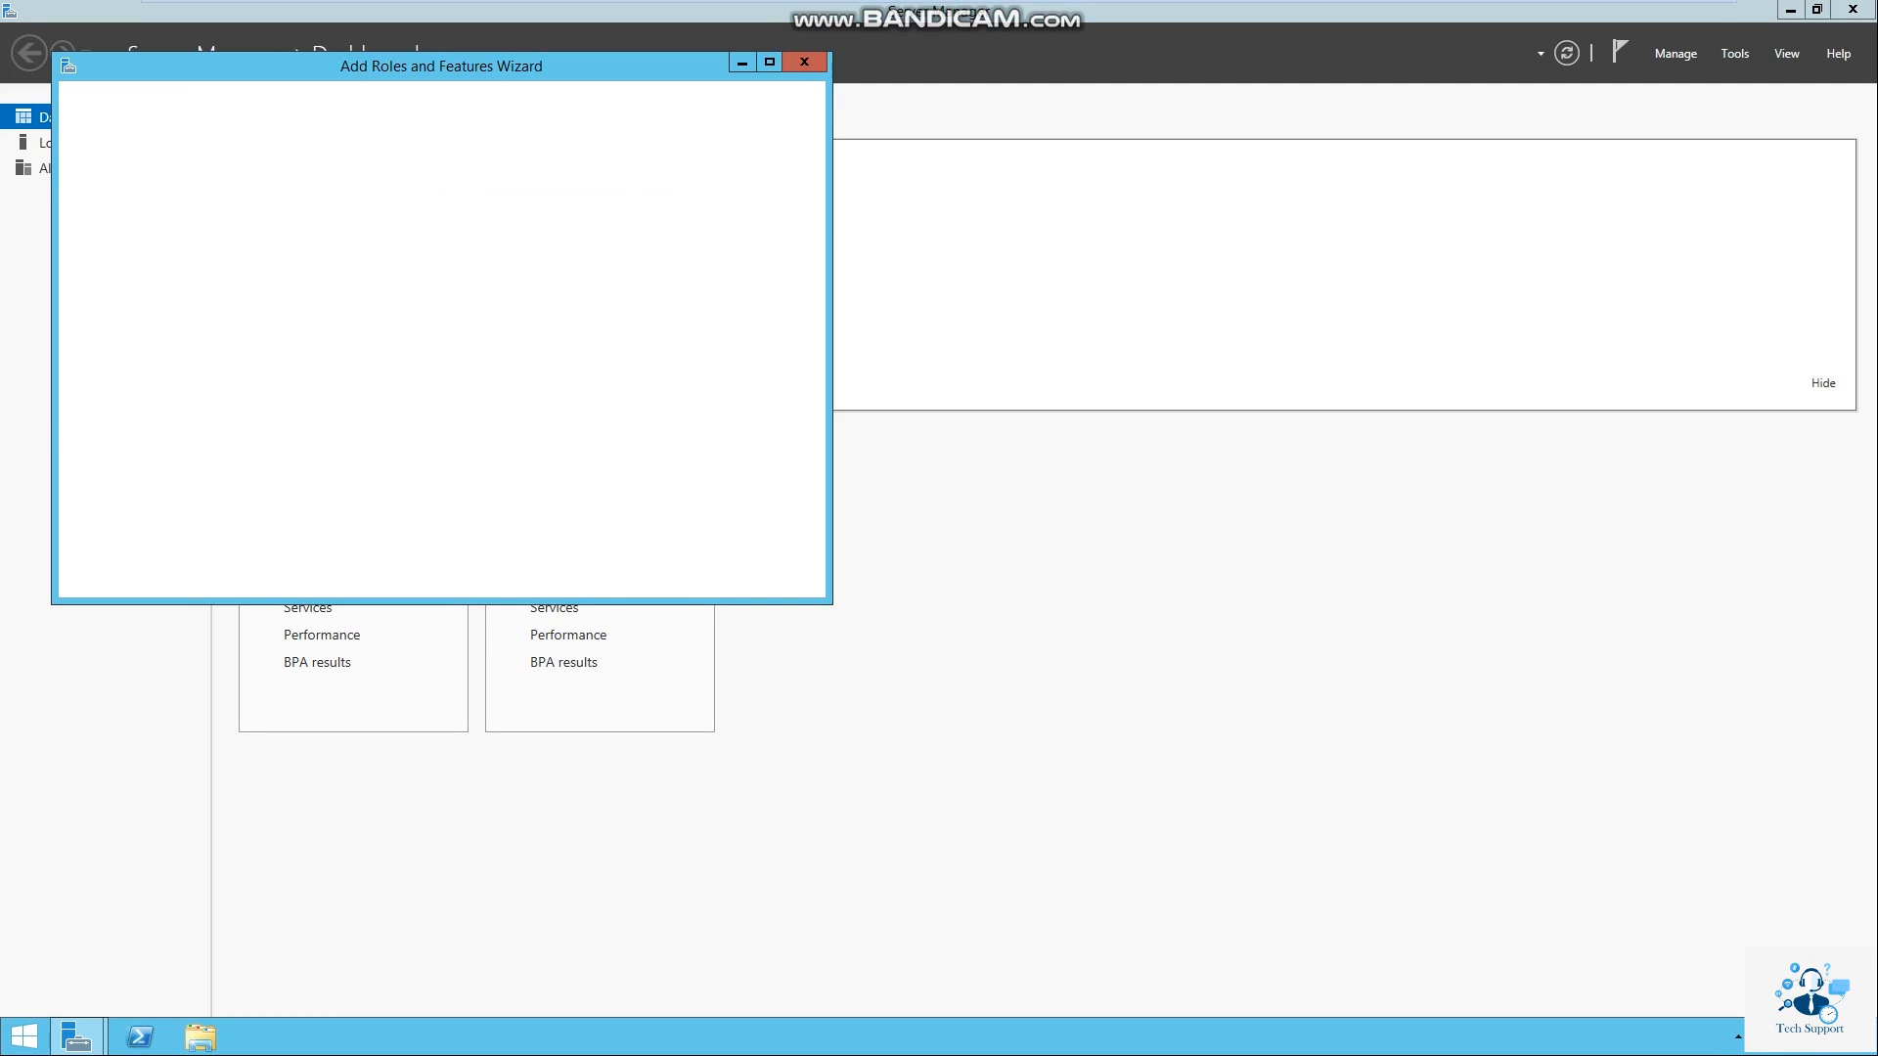
{"action": "left_click_drag", "start_coordinate": [409, 67], "coordinate": [669, 276]}
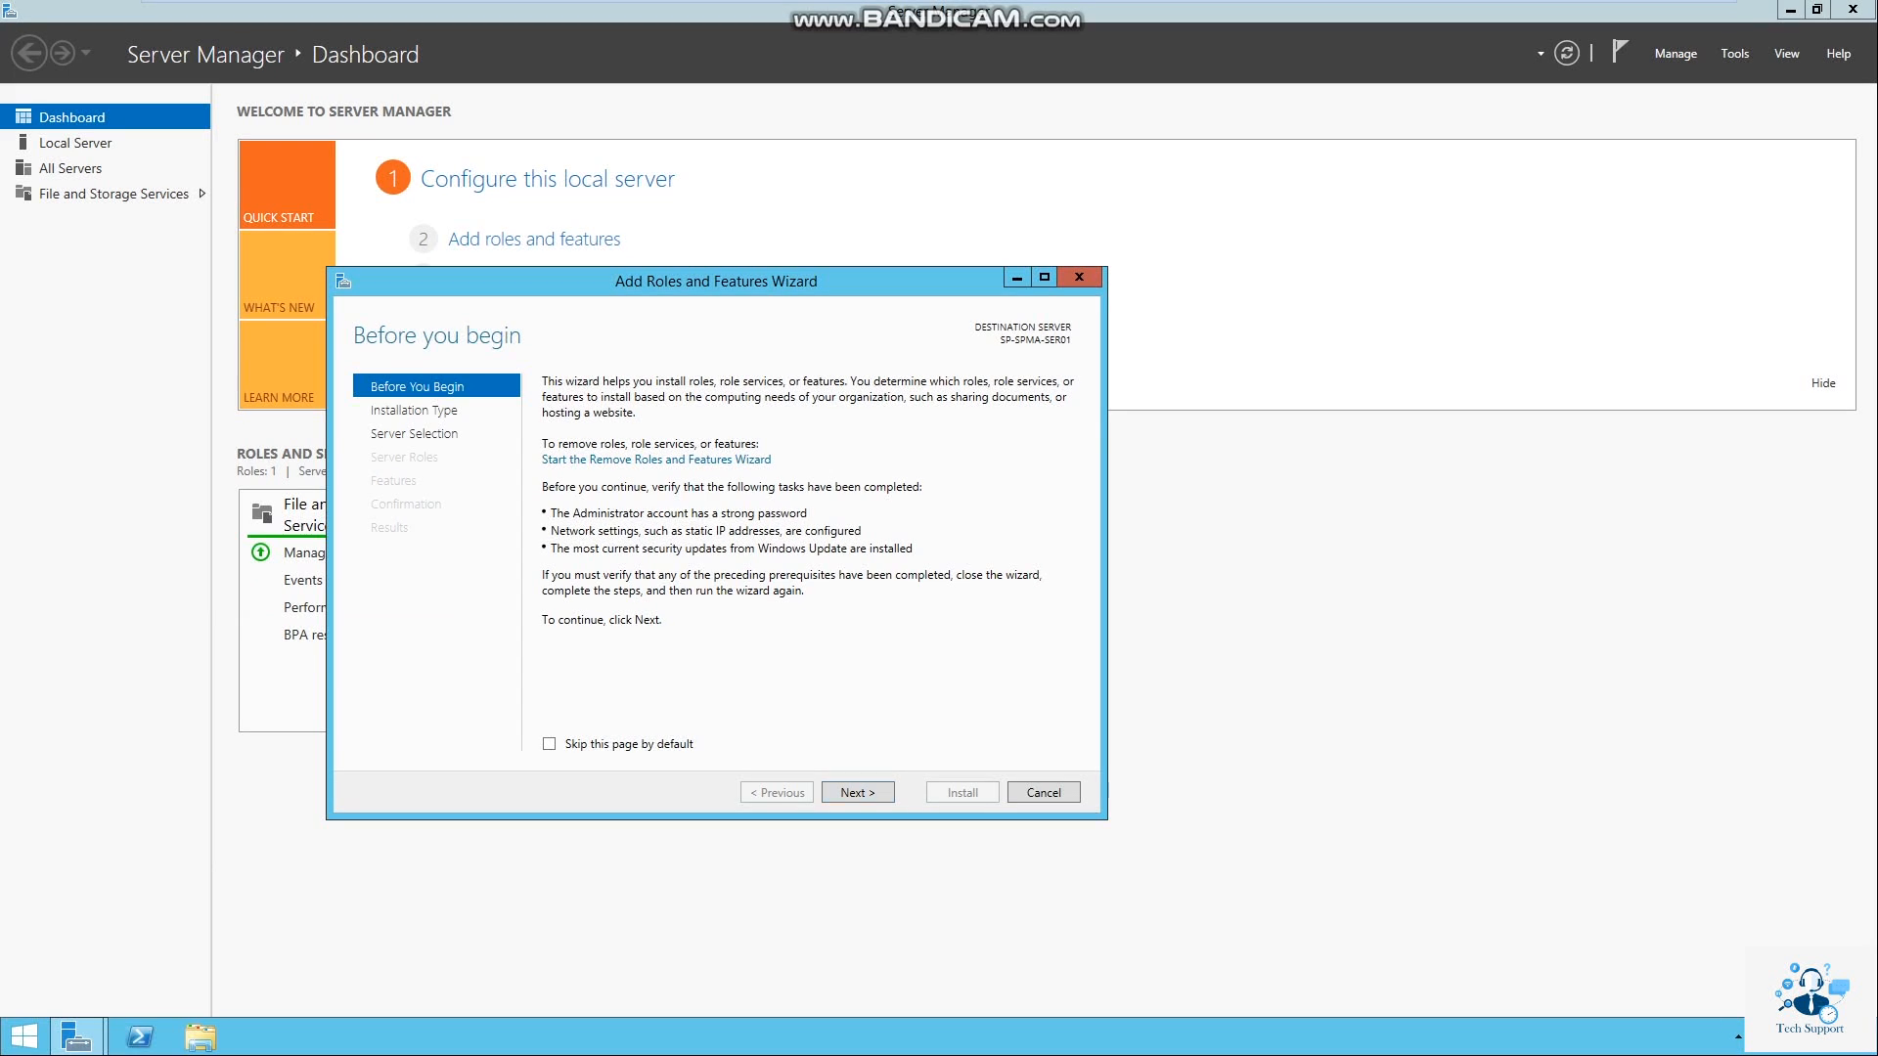
{"action": "left_click", "coordinate": [858, 792]}
{"action": "left_click", "coordinate": [857, 792]}
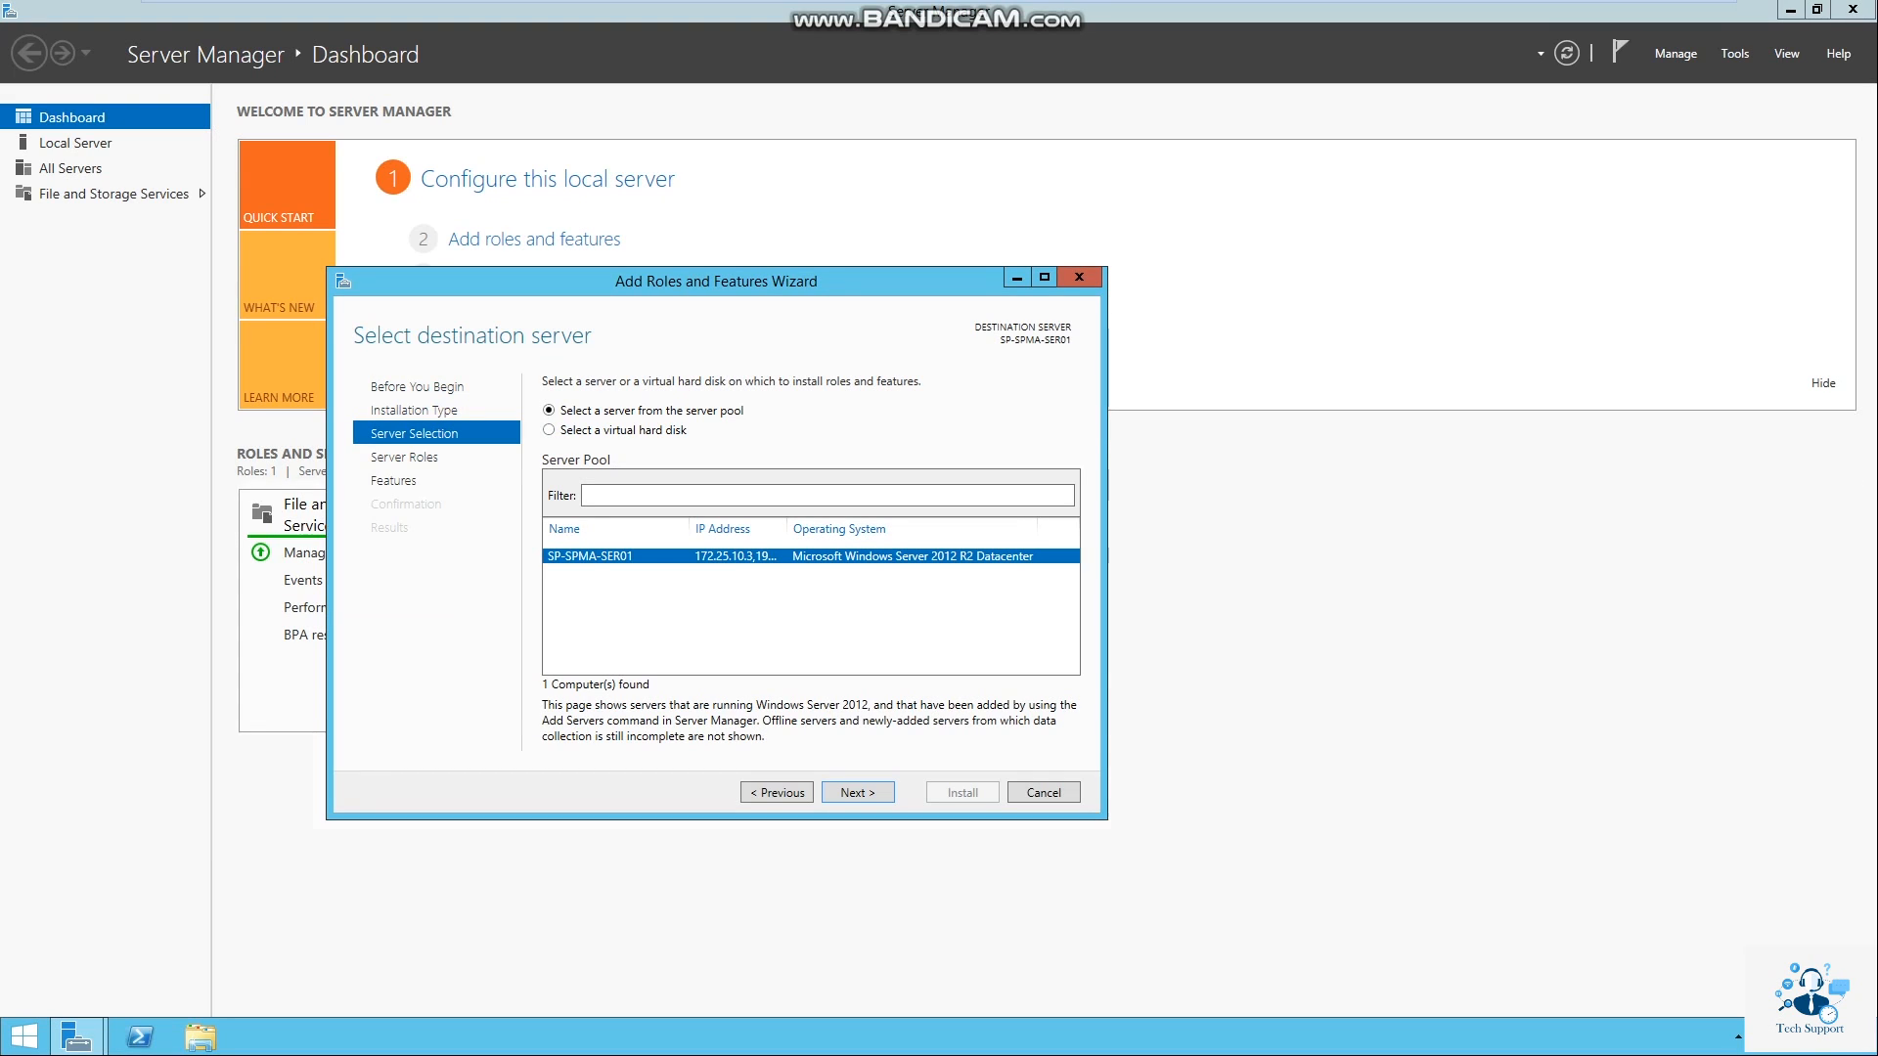
{"action": "left_click", "coordinate": [857, 793]}
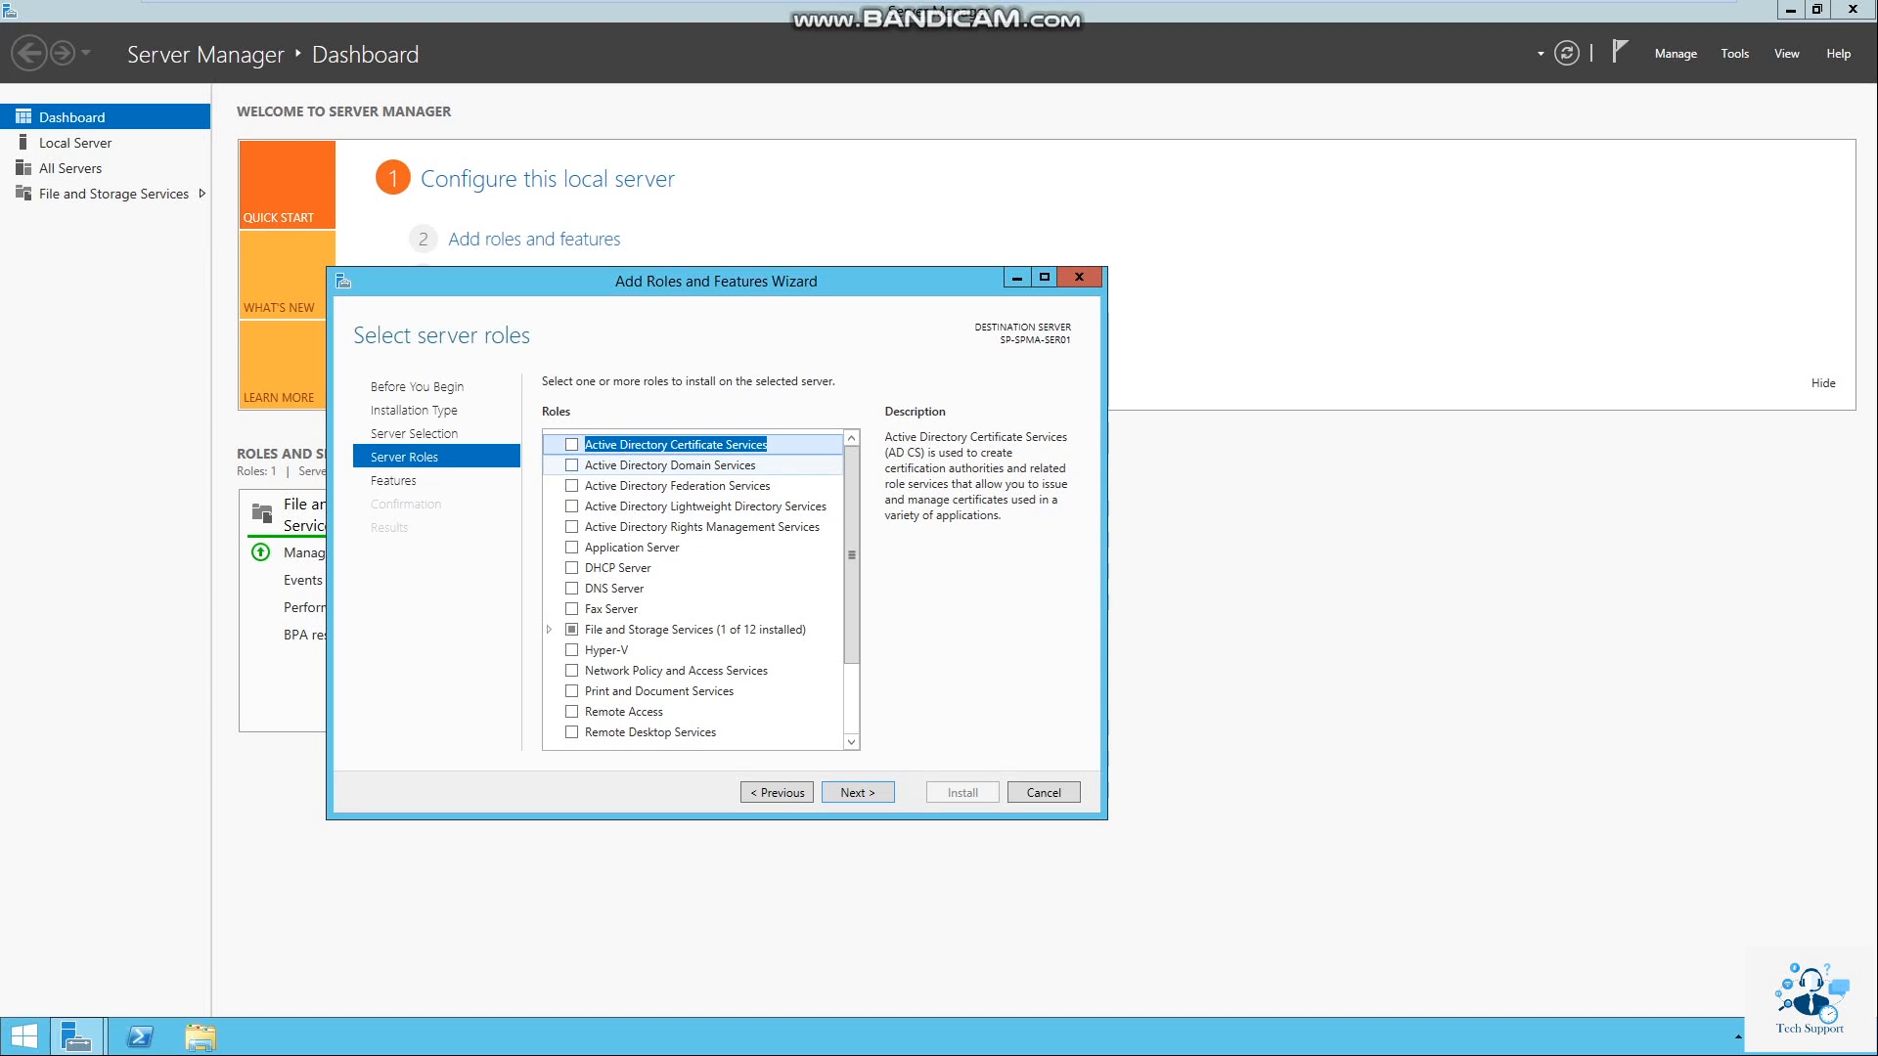
- Install the Active Directory Domain Services role with its required features and management tools, and close the wizard when installation completes
{"action": "left_click", "coordinate": [571, 465]}
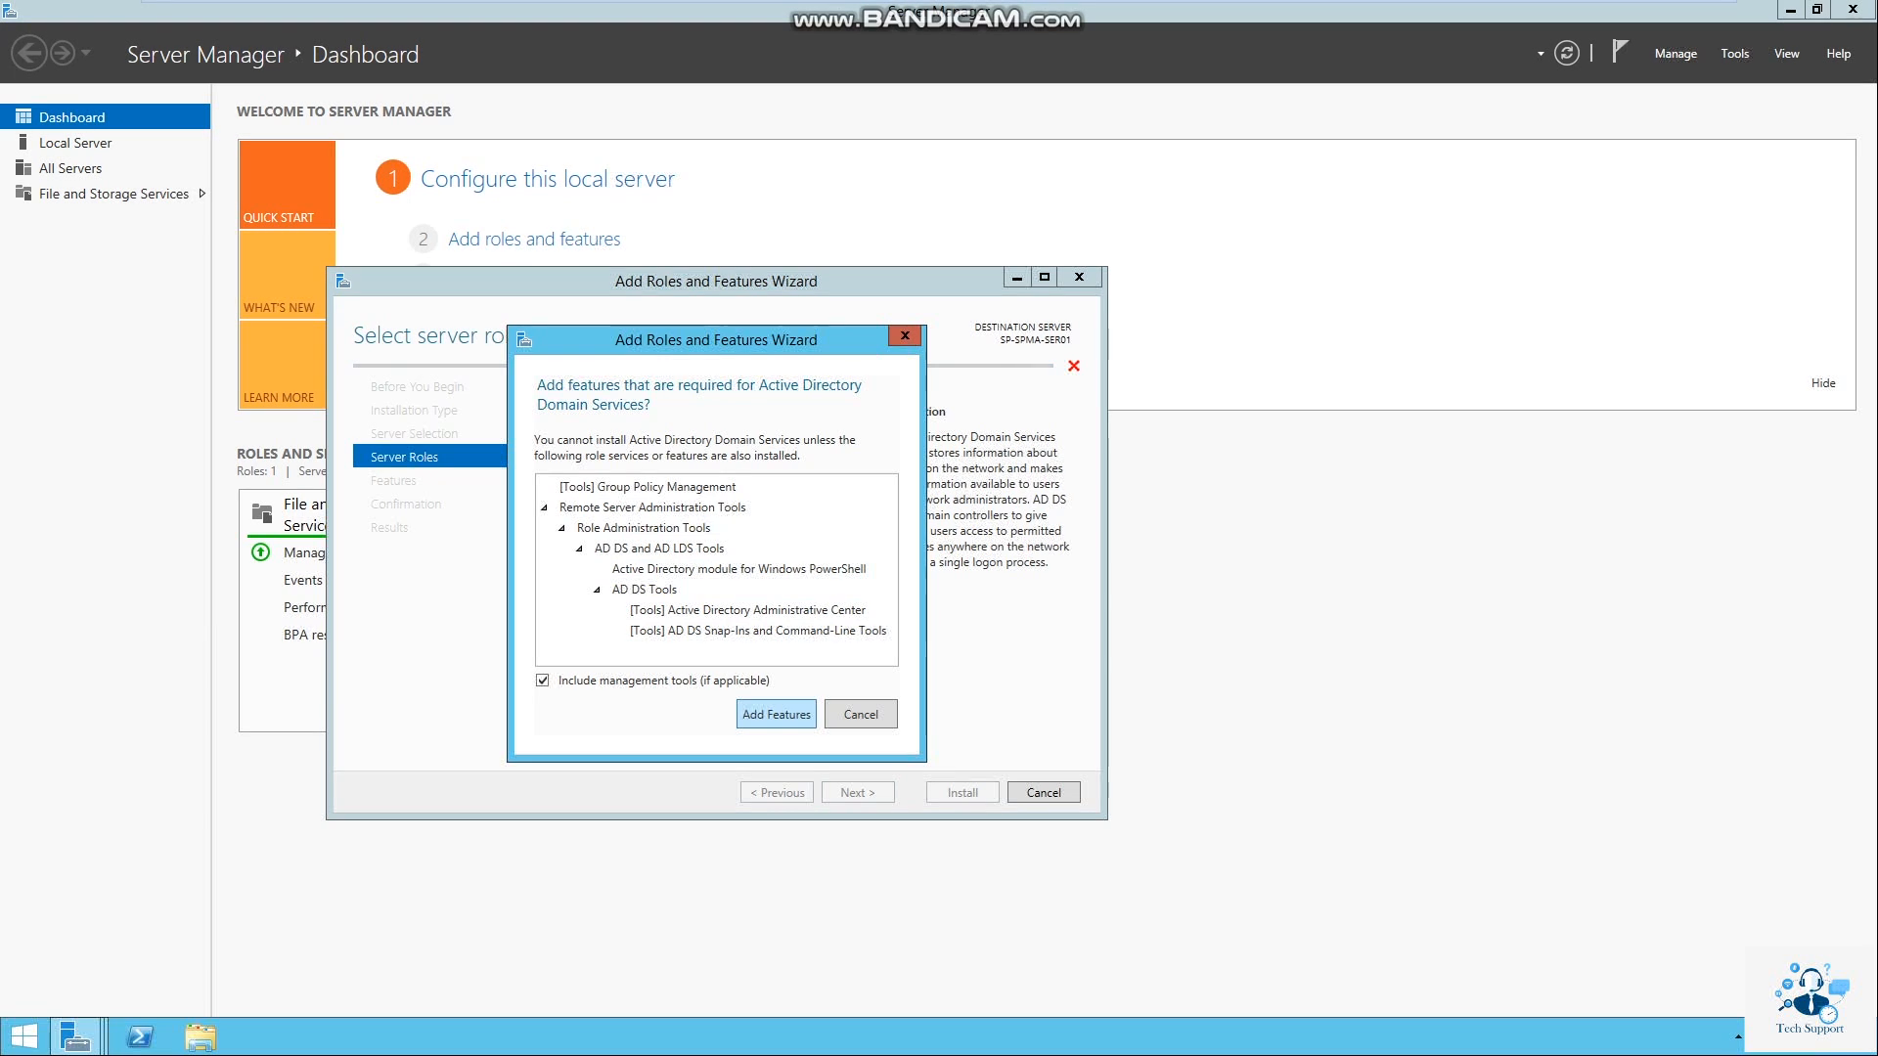
{"action": "key", "text": "Return"}
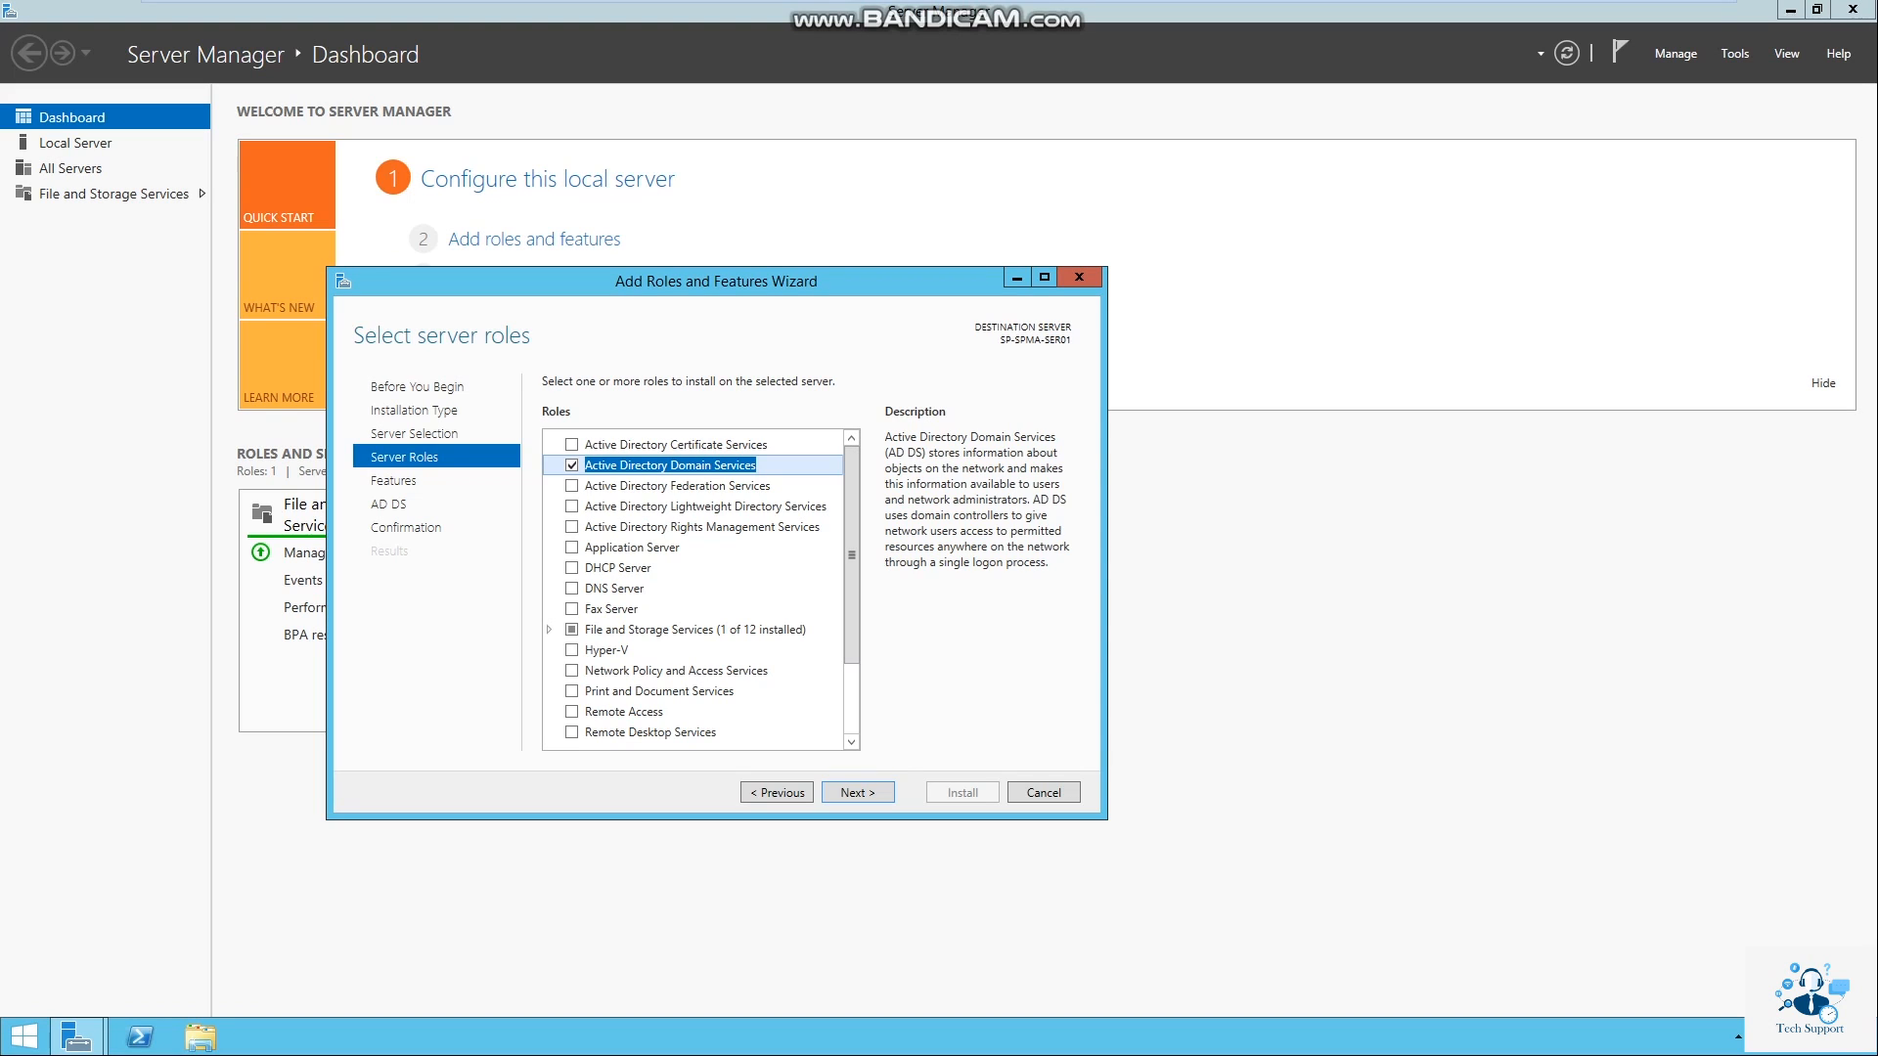
{"action": "key", "text": "Return"}
{"action": "key", "text": "Return"}
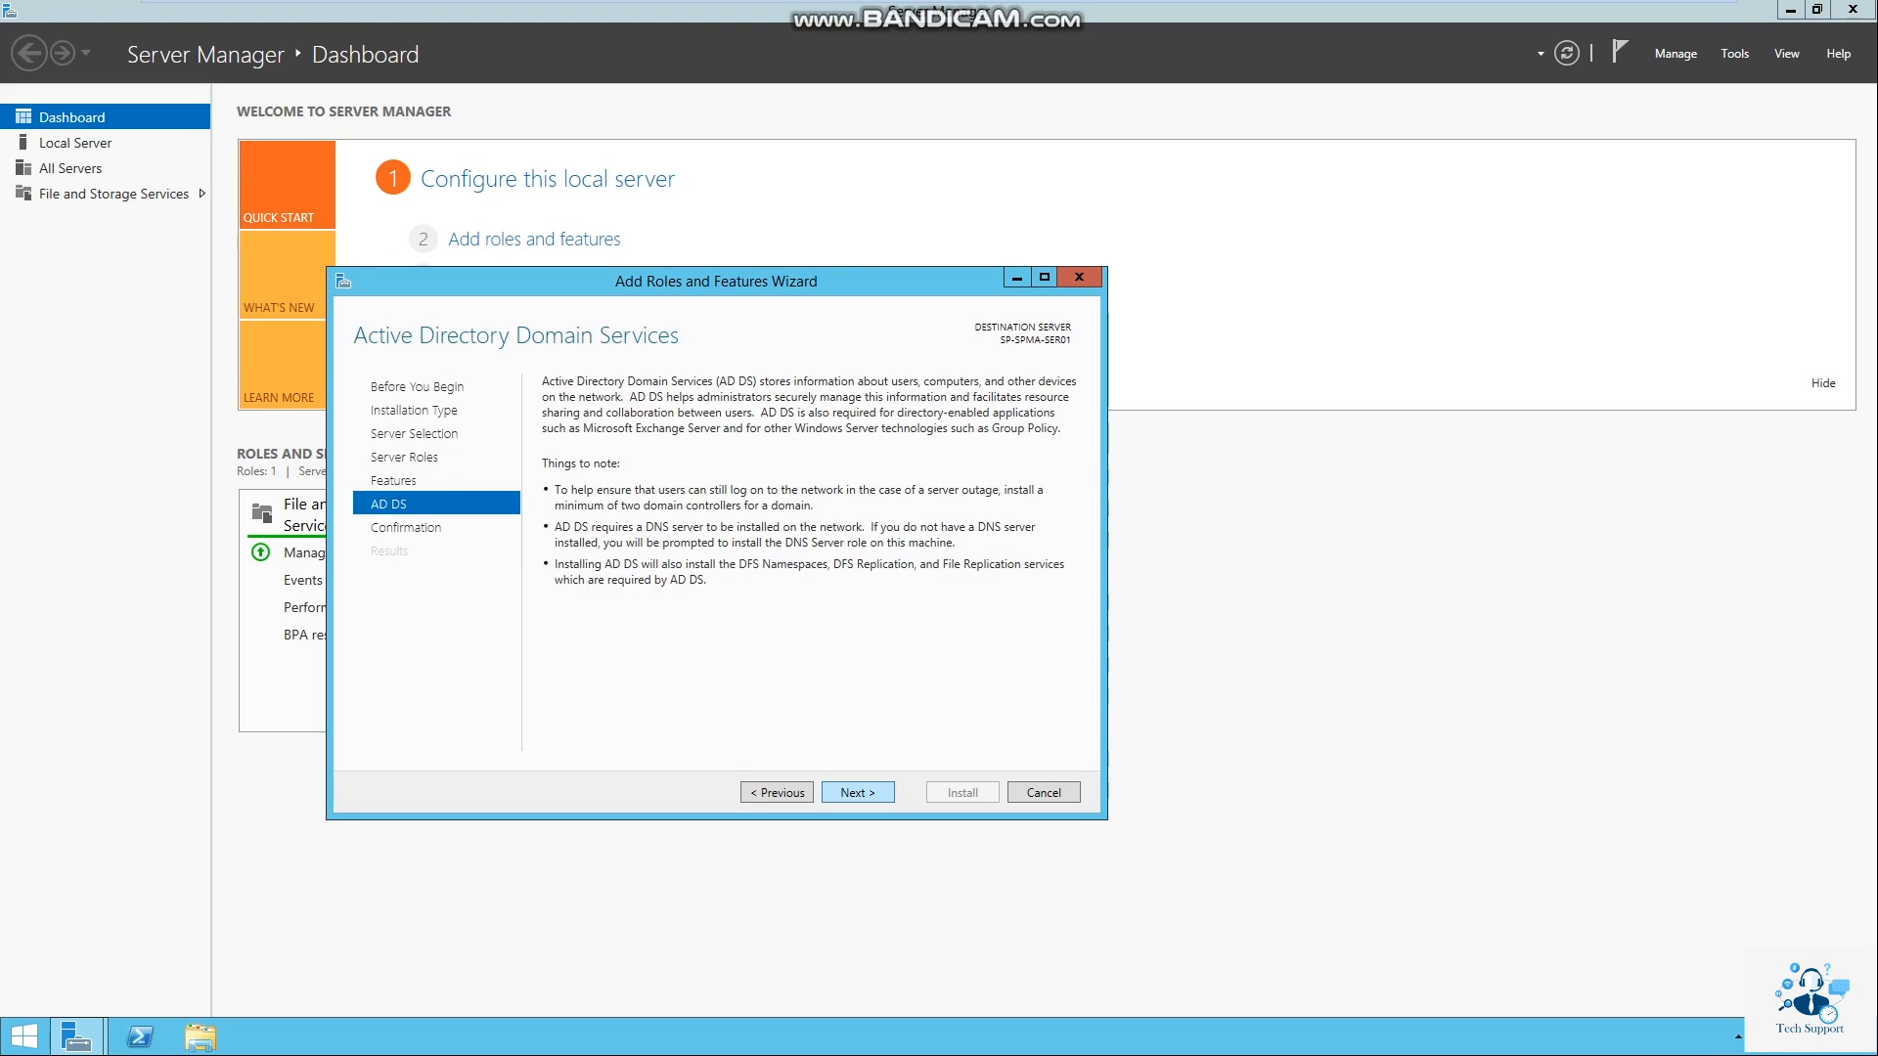
{"action": "key", "text": "Return"}
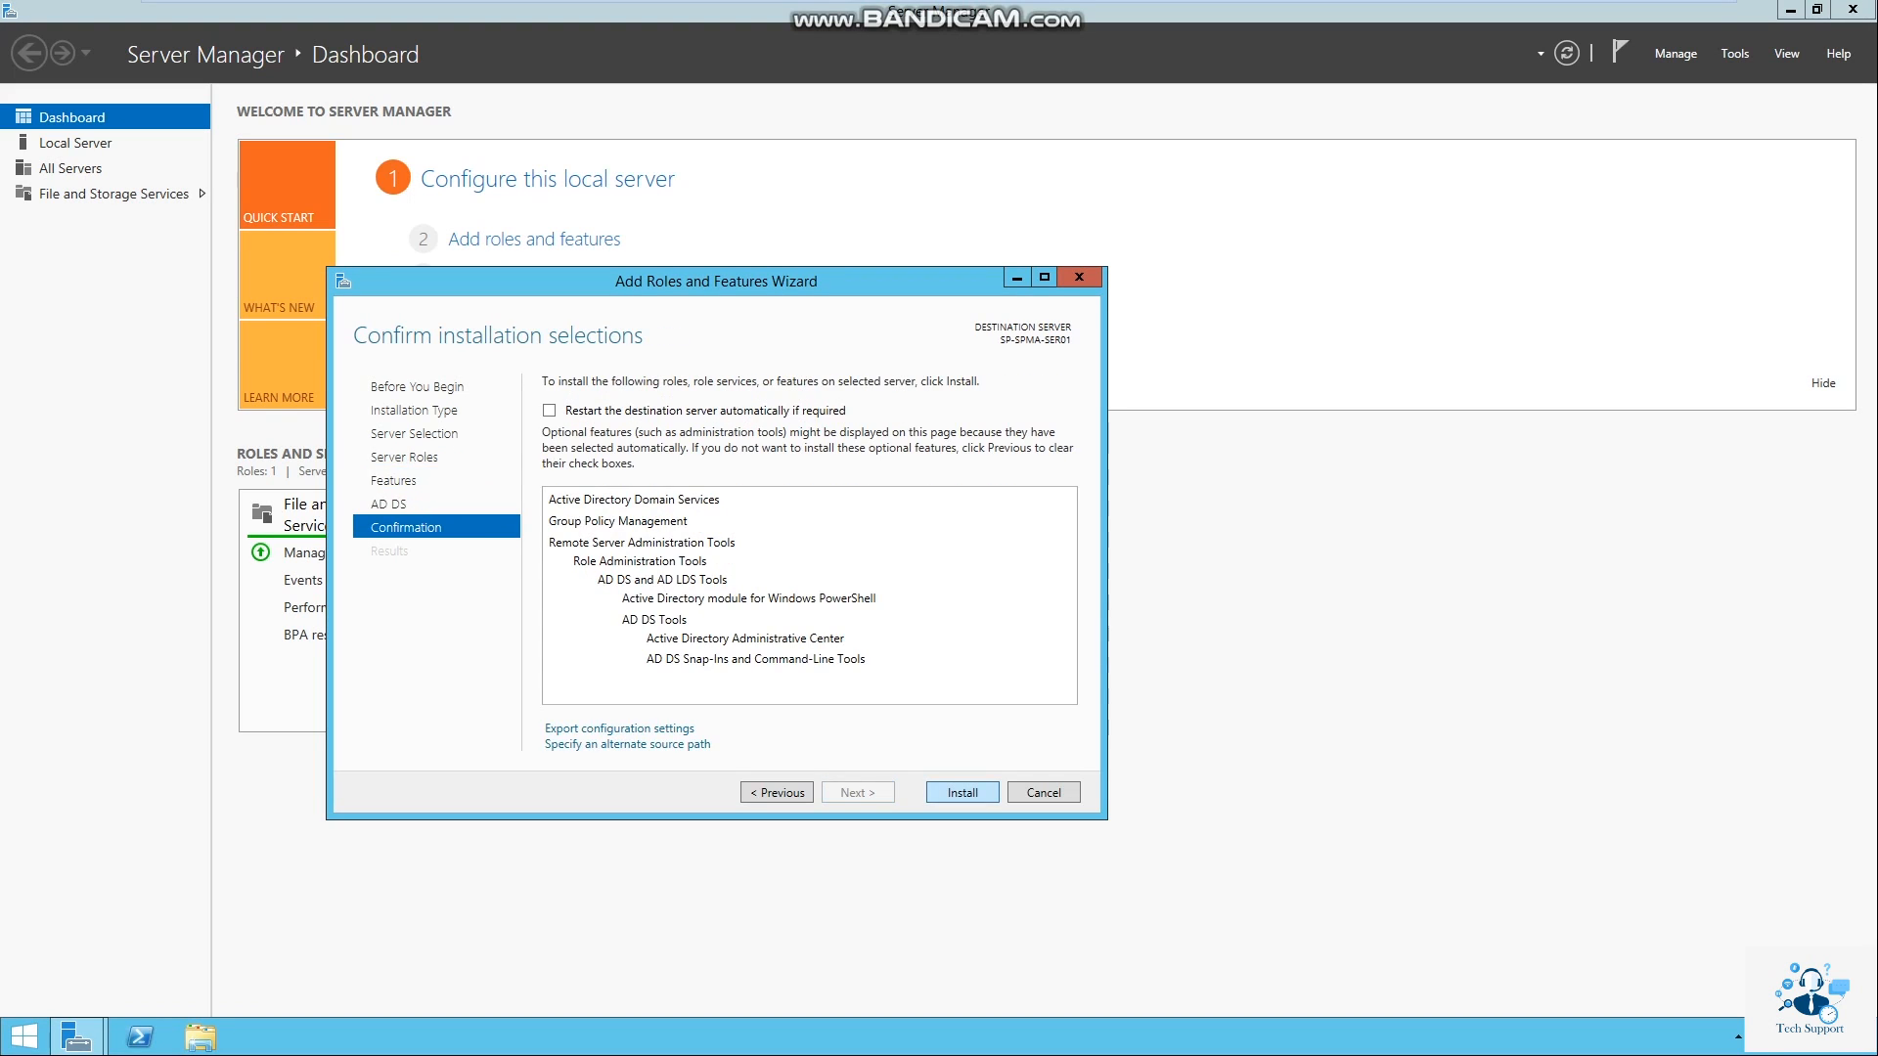
{"action": "key", "text": "Return"}
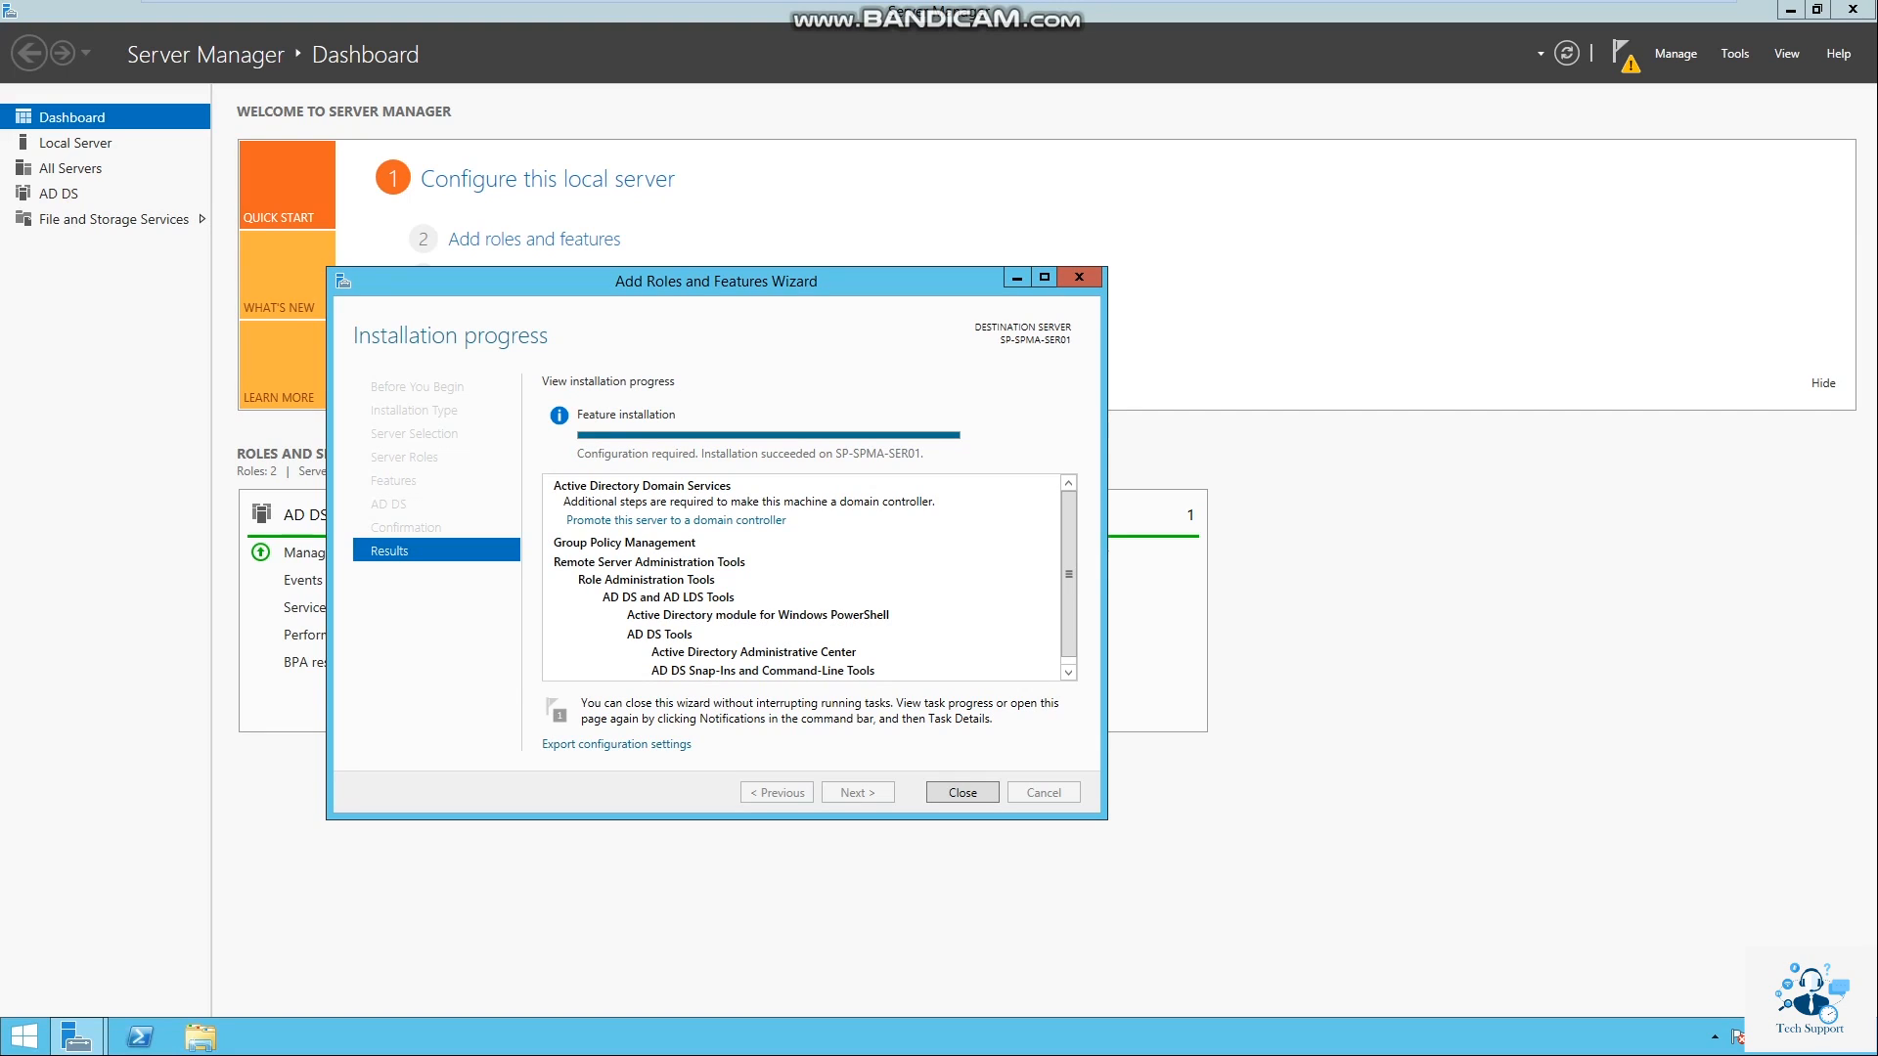
{"action": "left_click", "coordinate": [962, 793]}
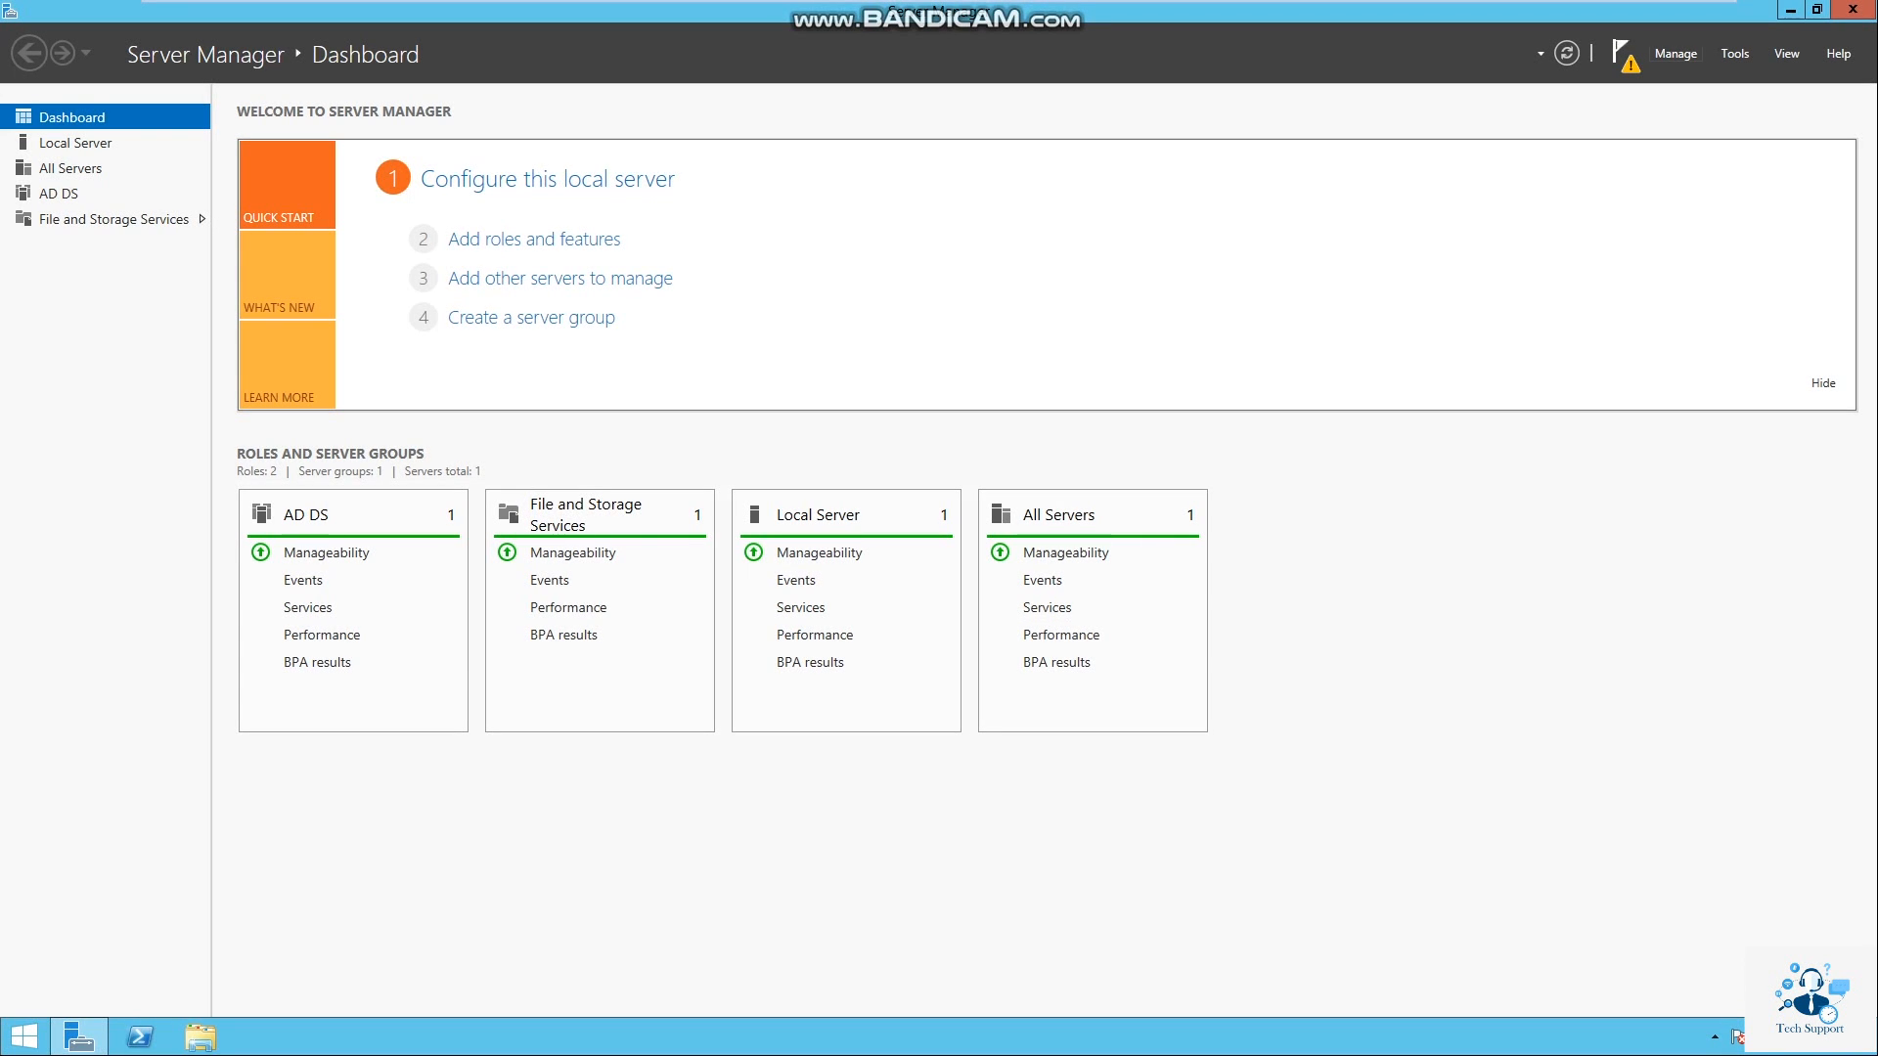
- Start promoting this server to a domain controller from the post-deployment configuration notification
{"action": "left_click", "coordinate": [1622, 53]}
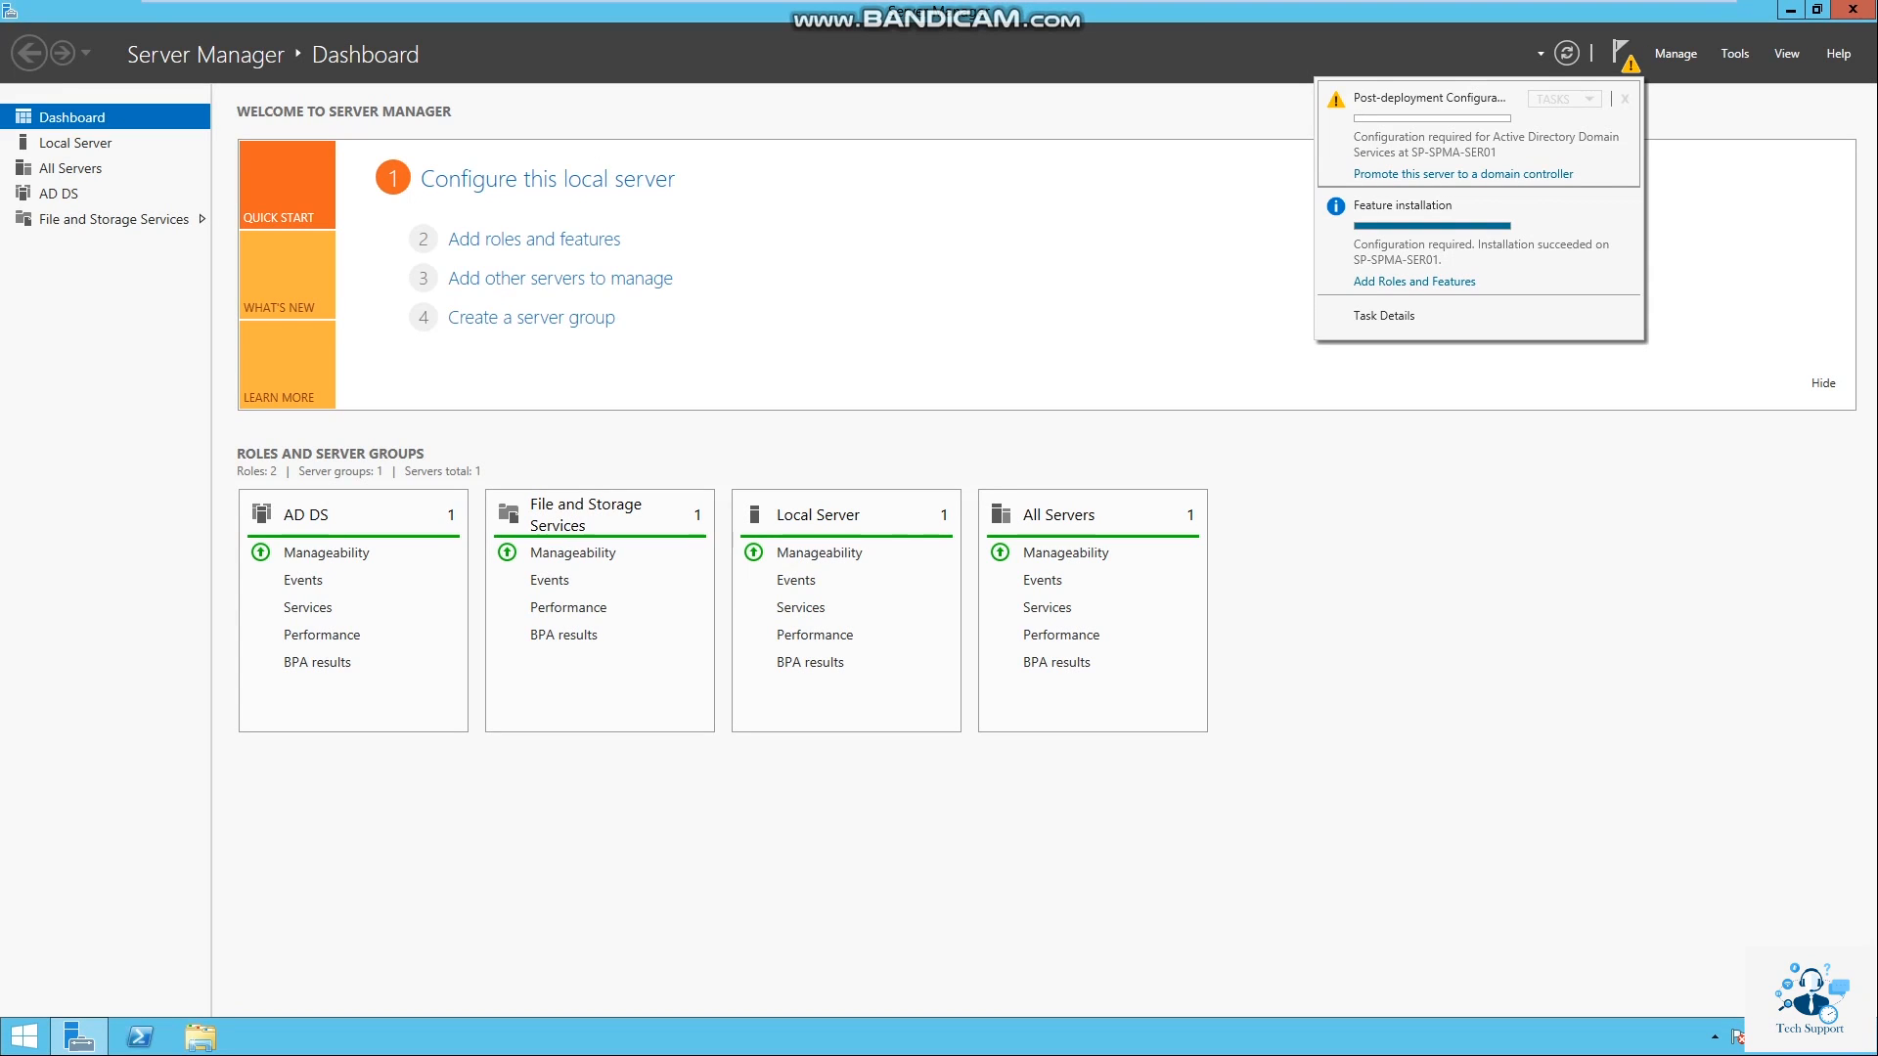
{"action": "left_click", "coordinate": [1622, 54]}
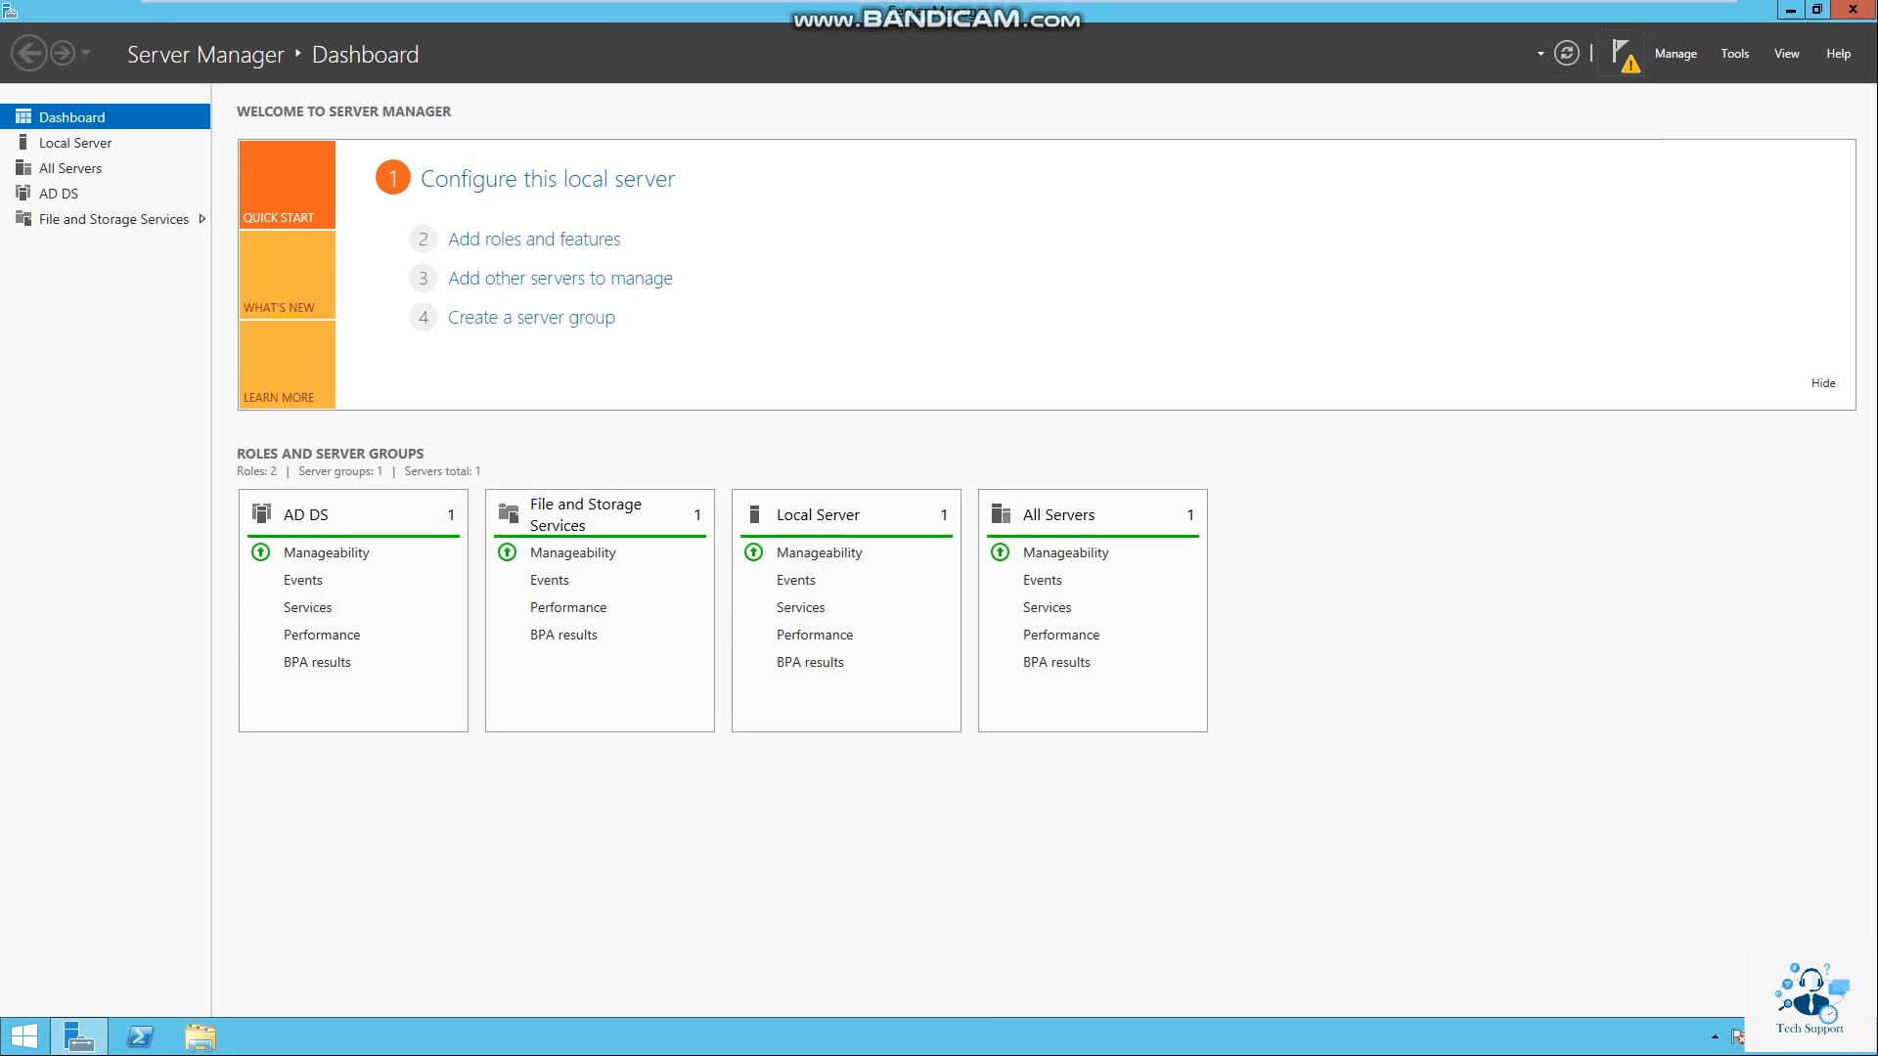
{"action": "left_click", "coordinate": [1622, 54]}
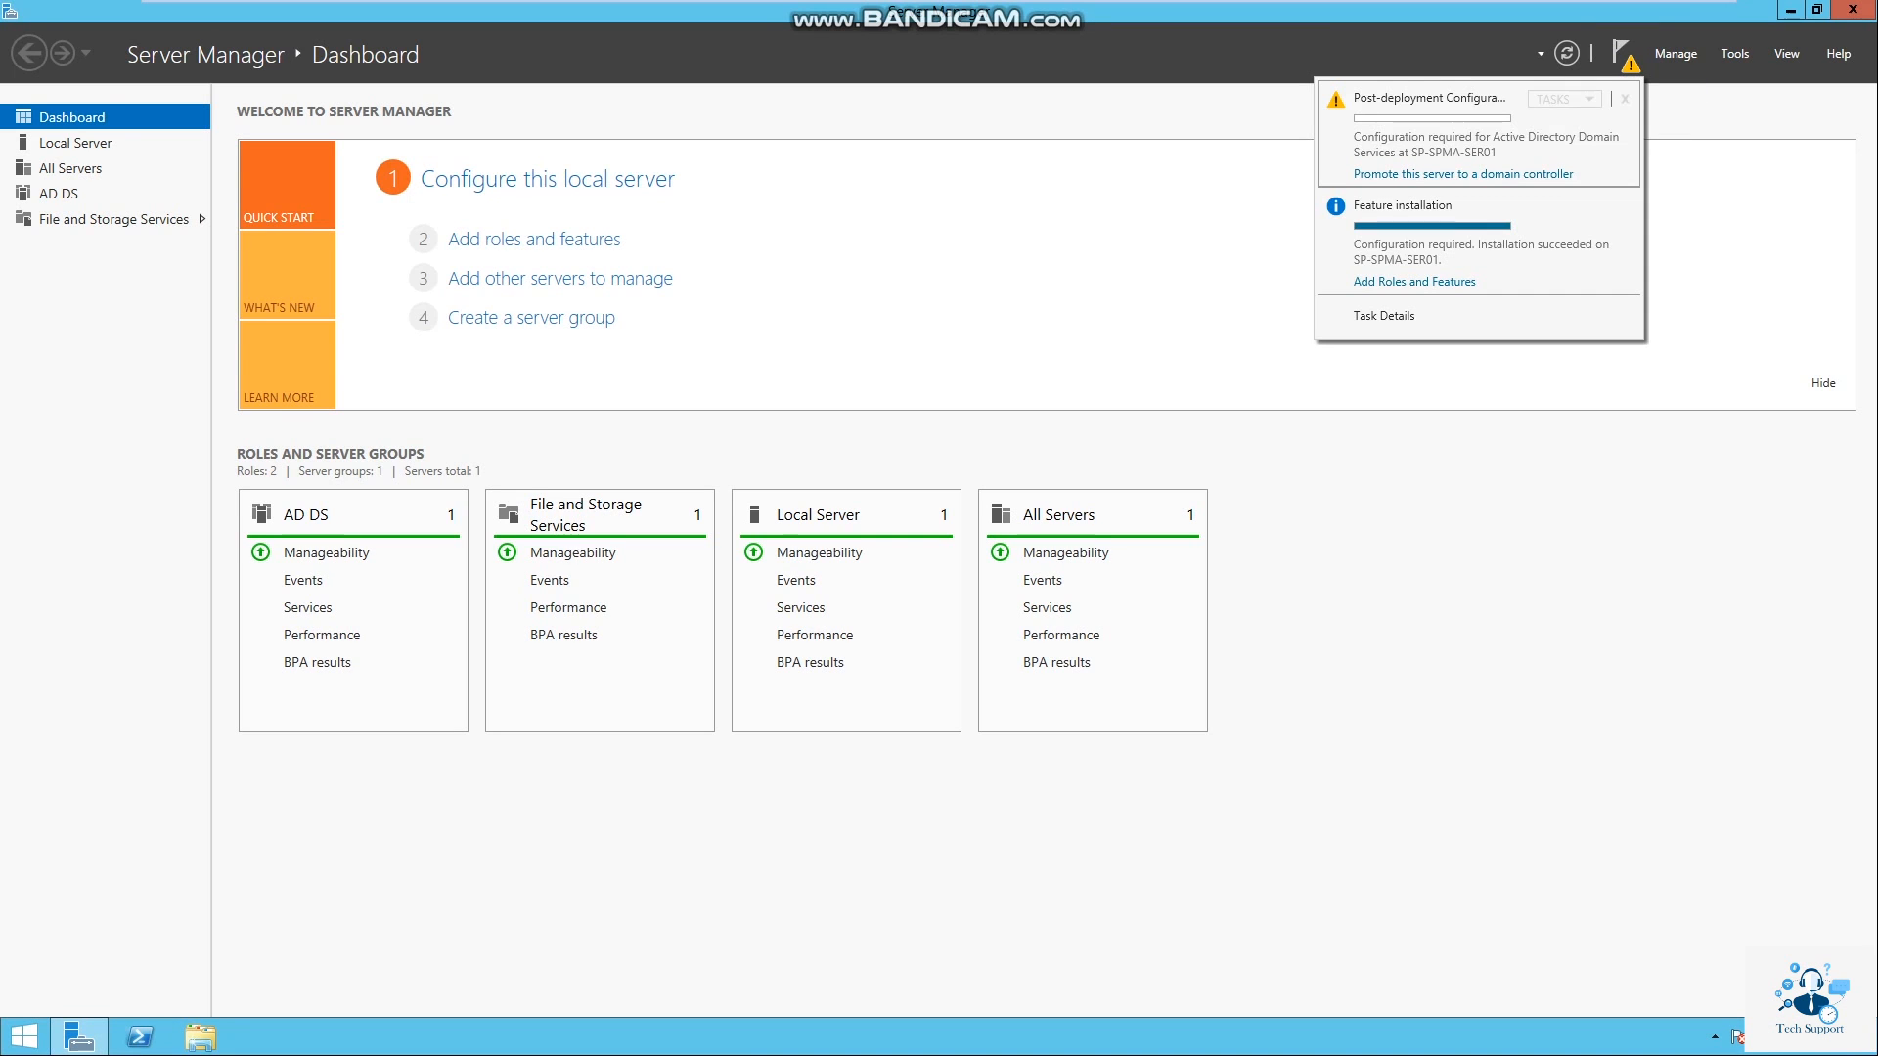
{"action": "left_click", "coordinate": [1463, 174]}
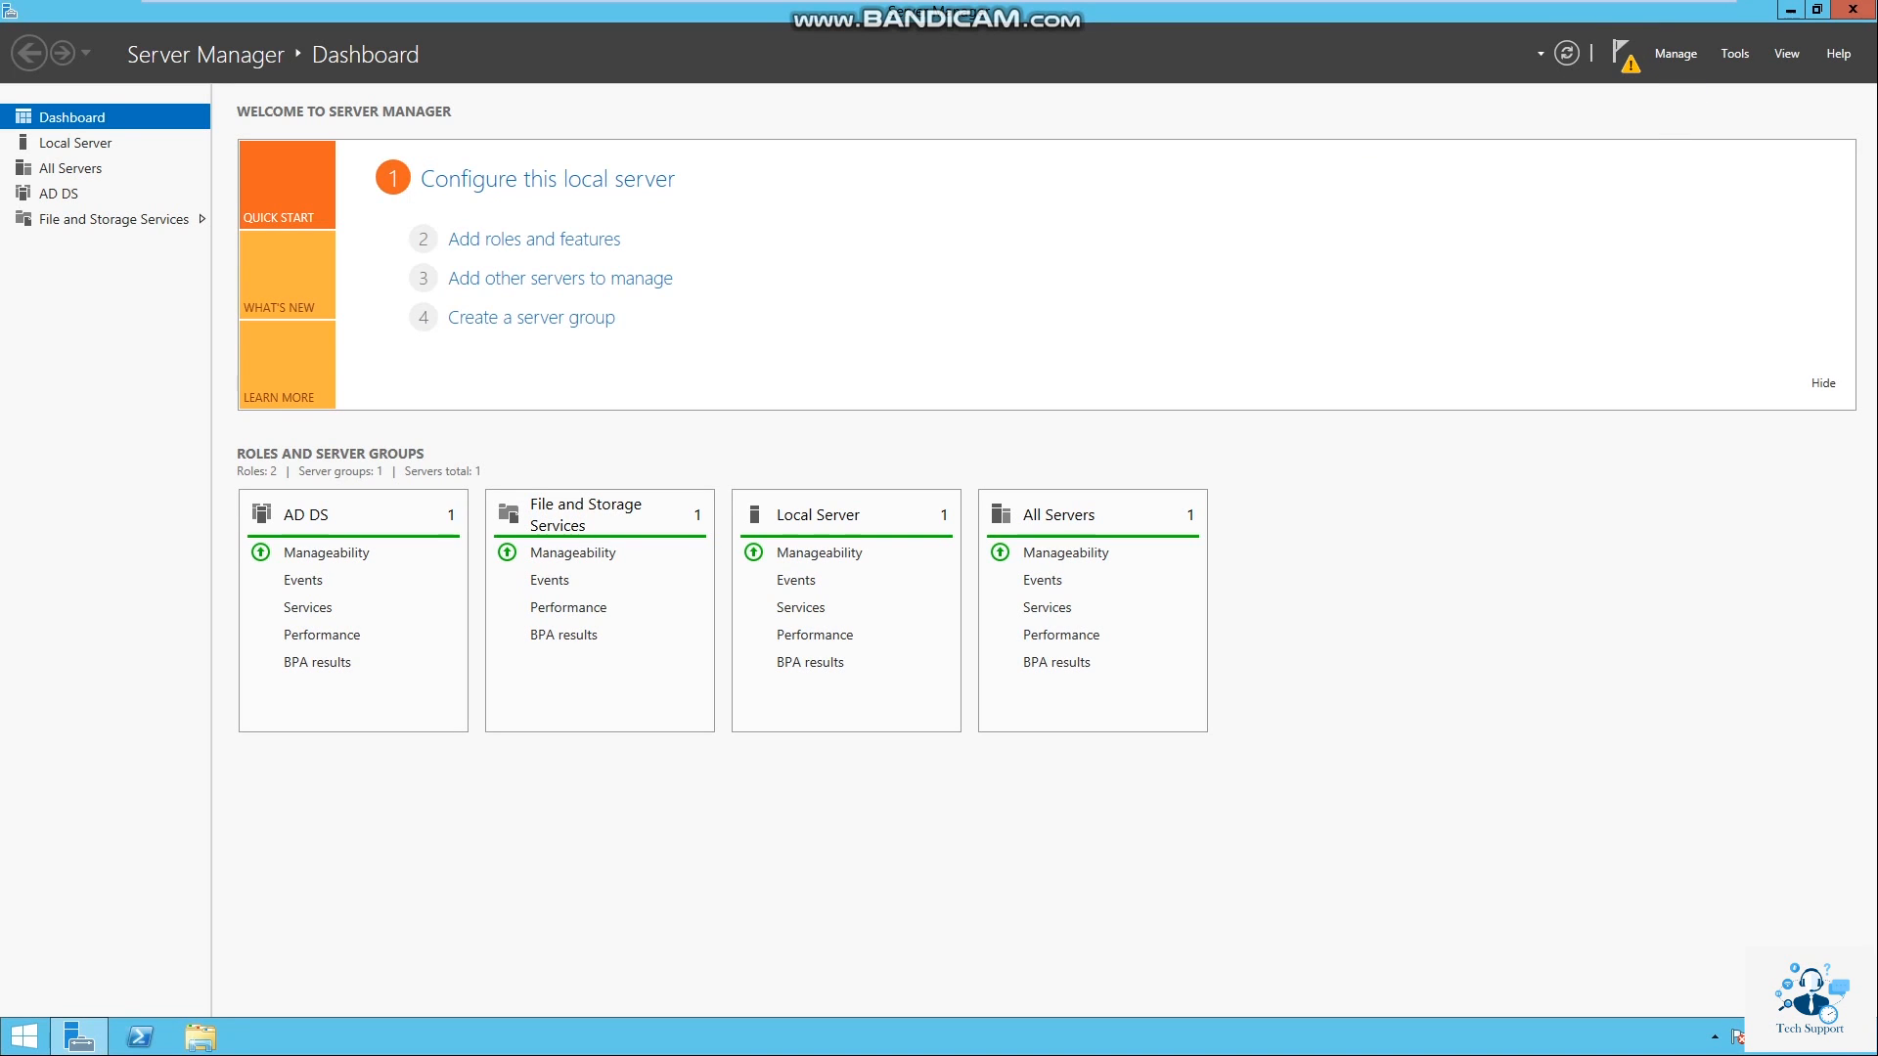
{"action": "left_click_drag", "start_coordinate": [479, 168], "coordinate": [784, 342]}
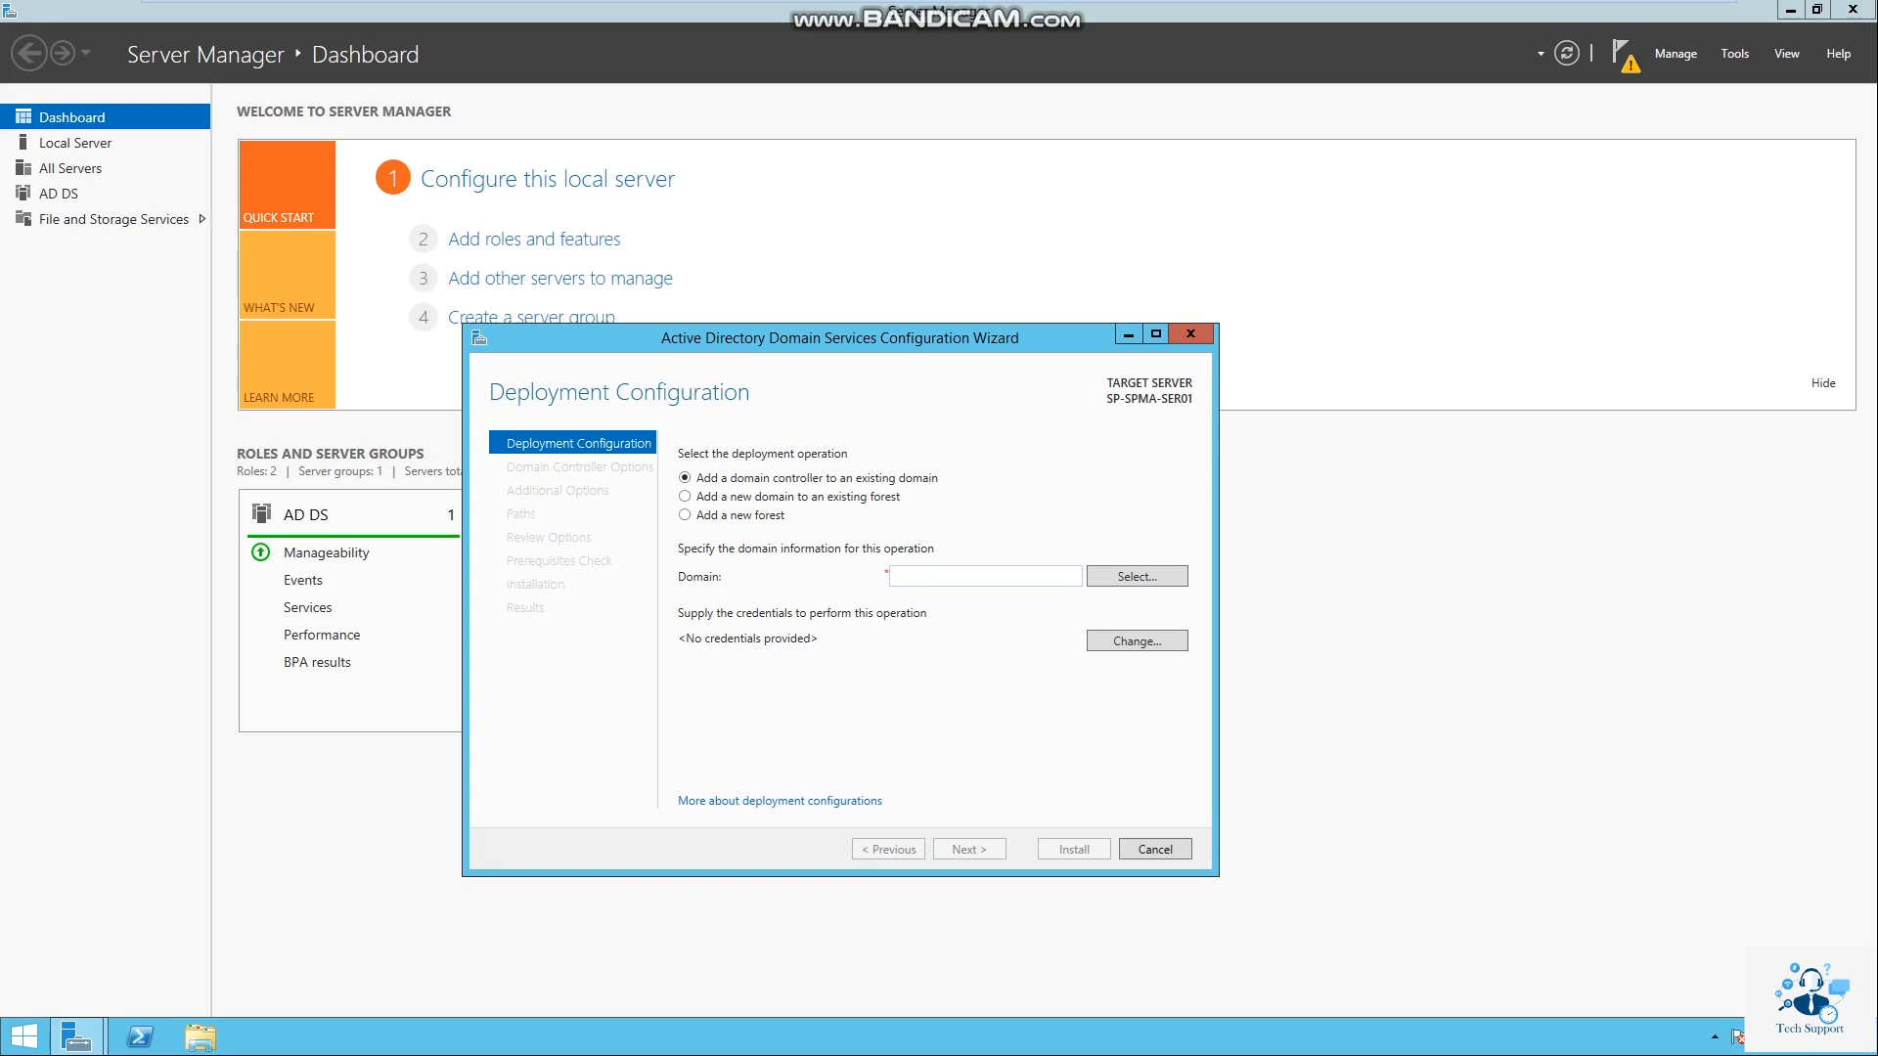
- Choose to add a new forest with the root domain name COT.MAR.LOCAL and continue to the domain controller options
{"action": "left_click", "coordinate": [685, 515]}
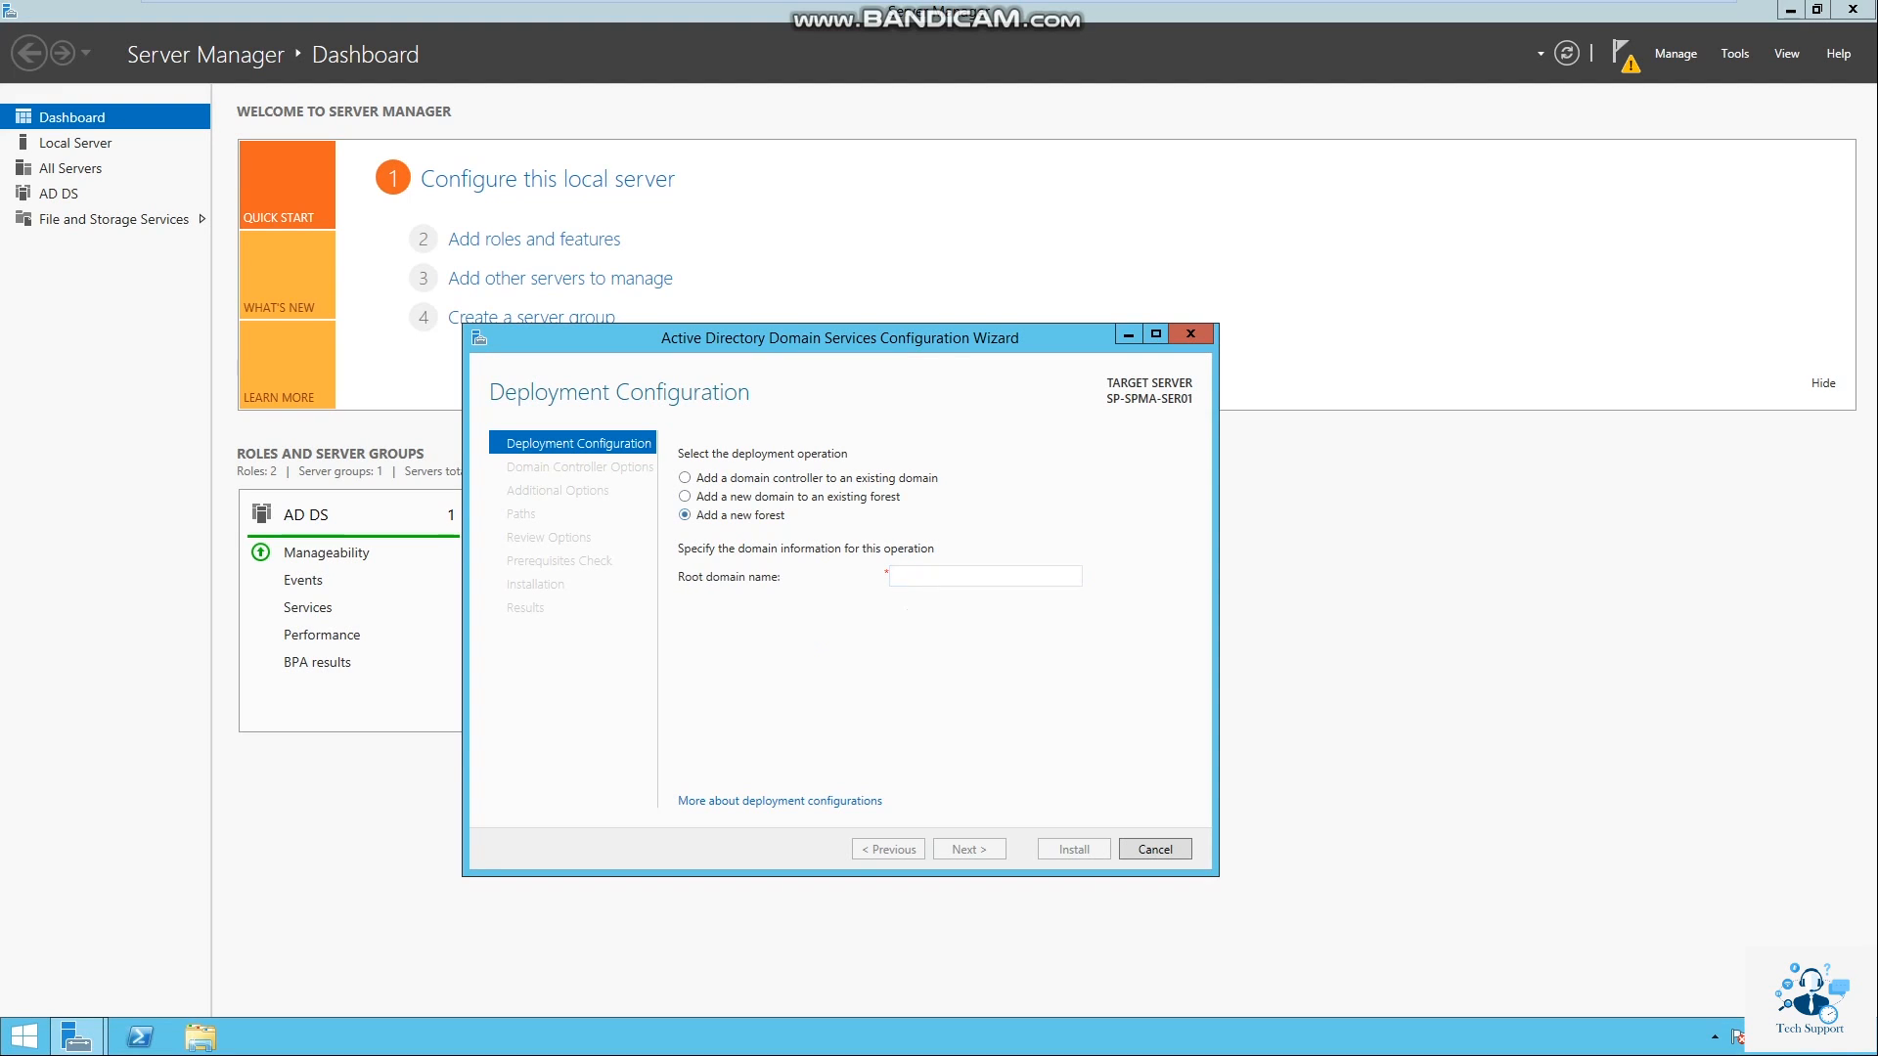
{"action": "left_click", "coordinate": [934, 576]}
{"action": "type", "text": "cot"}
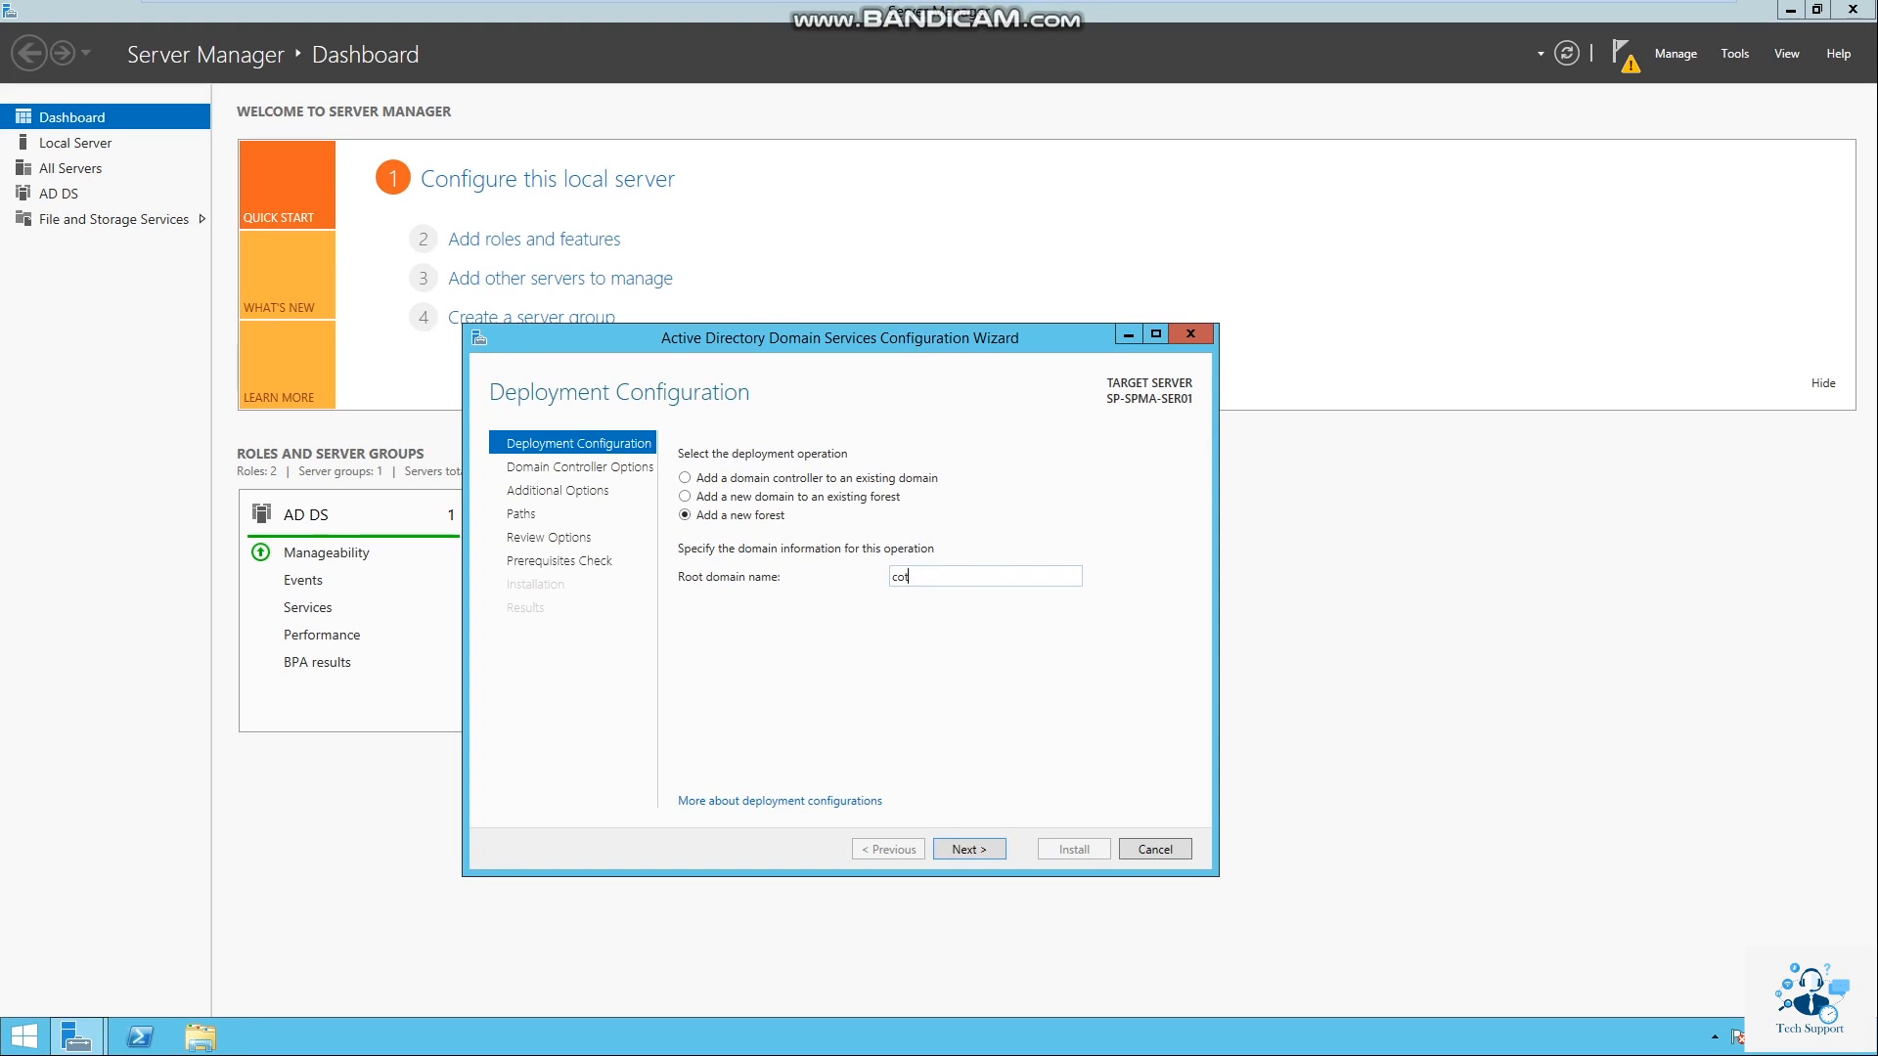
{"action": "key", "text": "BackSpace"}
{"action": "key", "text": "BackSpace"}
{"action": "key", "text": "BackSpace"}
{"action": "type", "text": "COT.MAR.LOCAL"}
{"action": "left_click", "coordinate": [969, 849]}
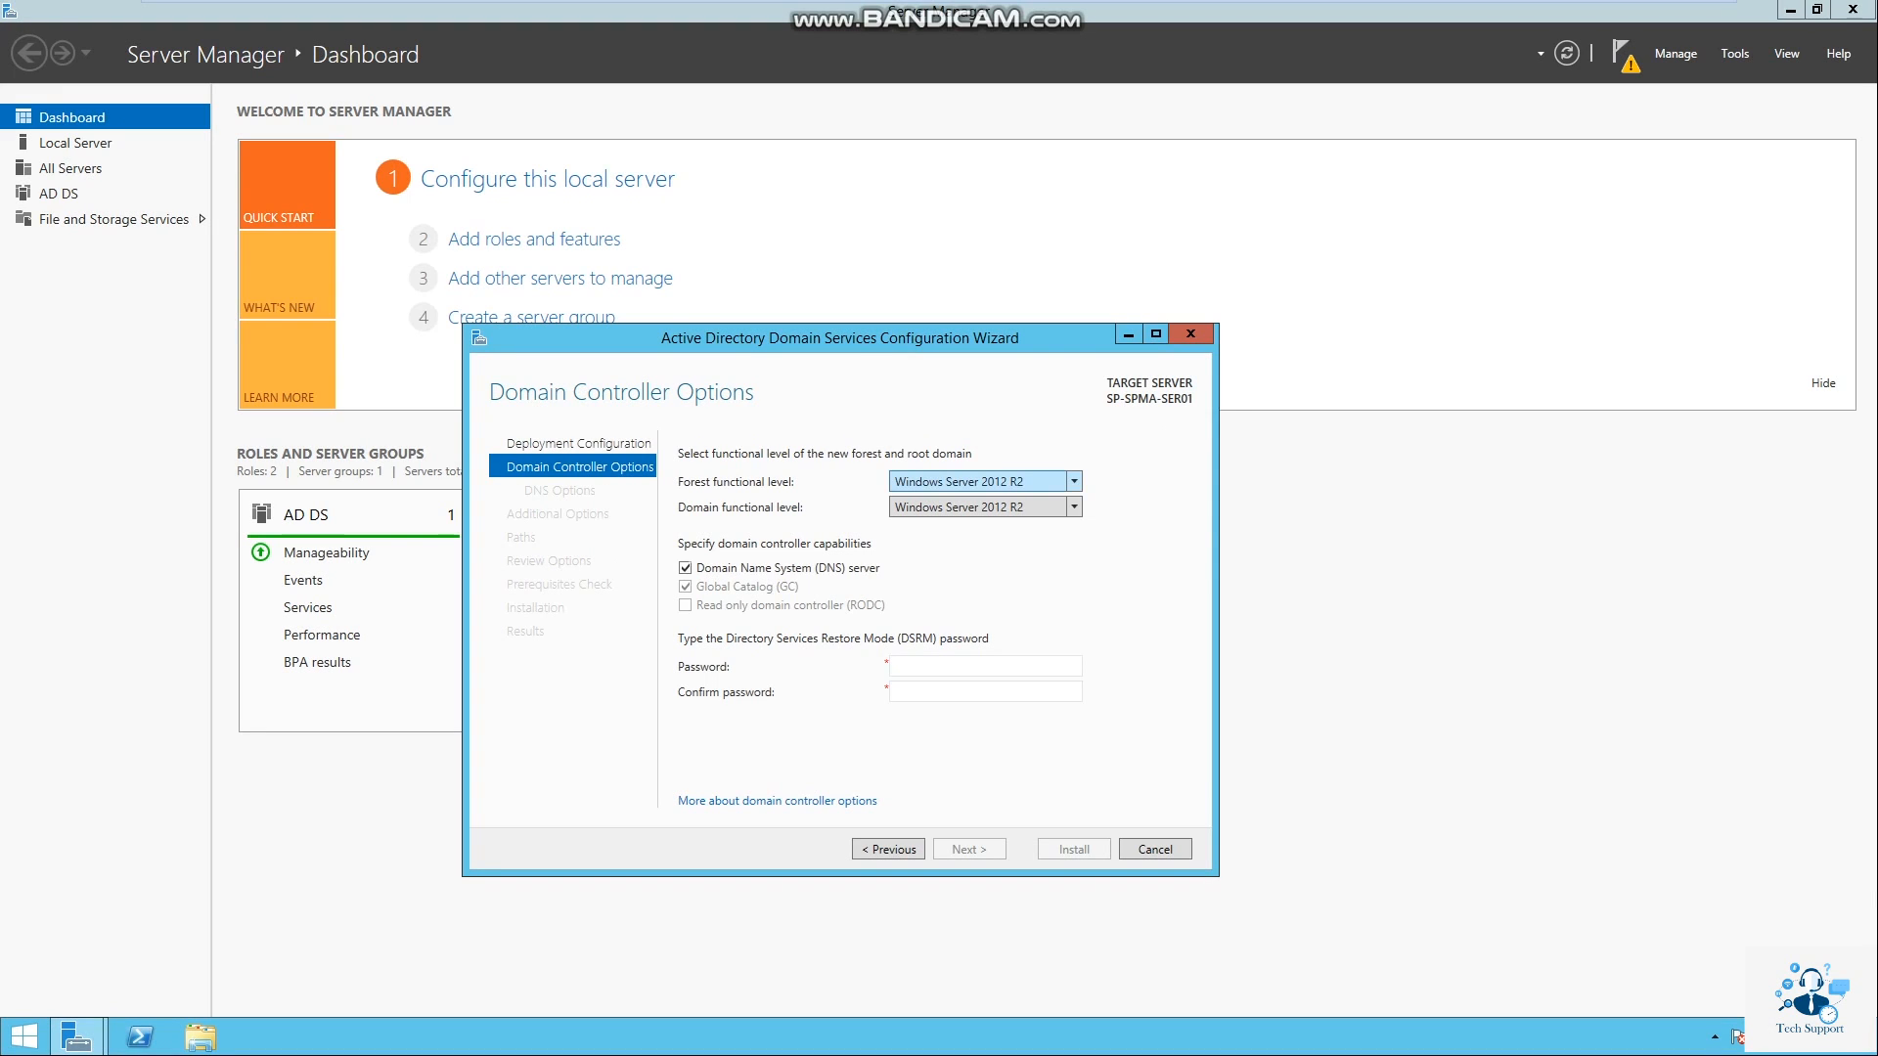
- Keep the Windows Server 2012 R2 functional levels, enter and confirm the Directory Services Restore Mode password, and continue to the DNS options
{"action": "left_click", "coordinate": [1074, 481]}
{"action": "left_click", "coordinate": [1074, 481]}
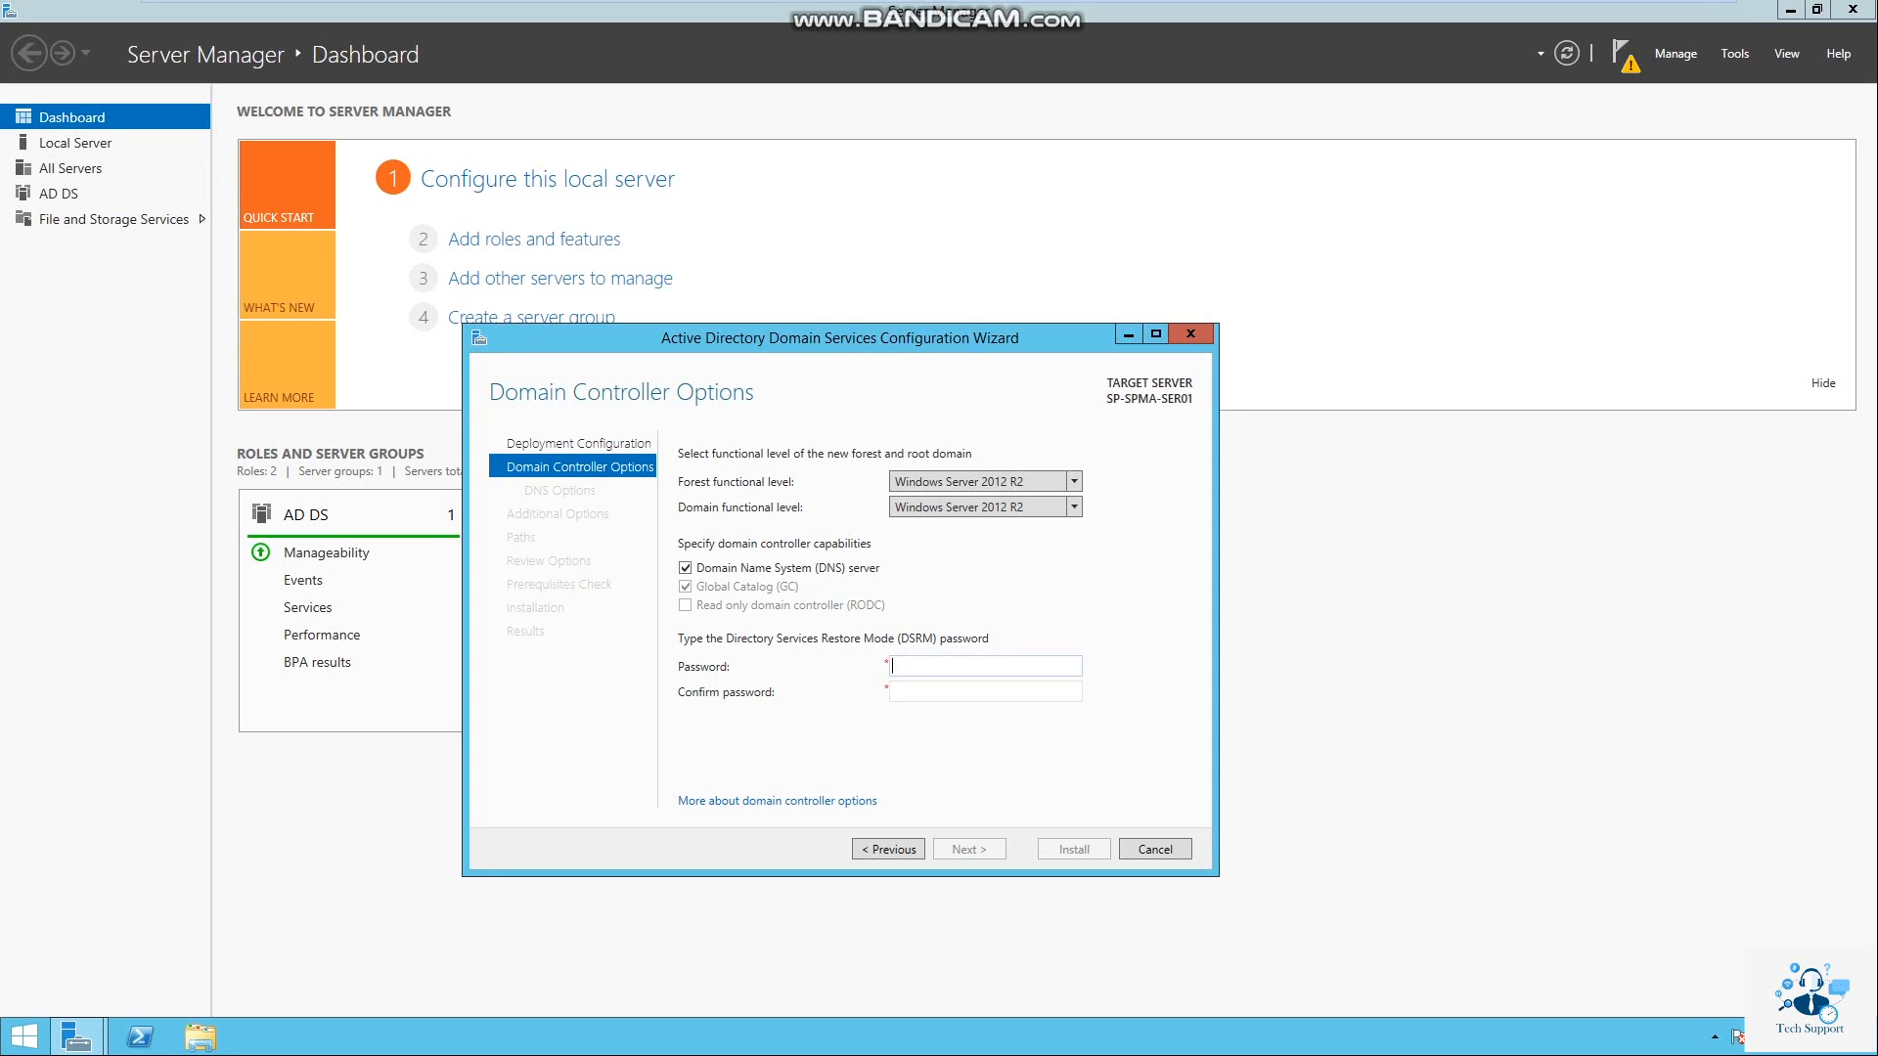
{"action": "type", "text": "•••••••••••••"}
{"action": "key", "text": "Tab"}
{"action": "type", "text": "••••••••••"}
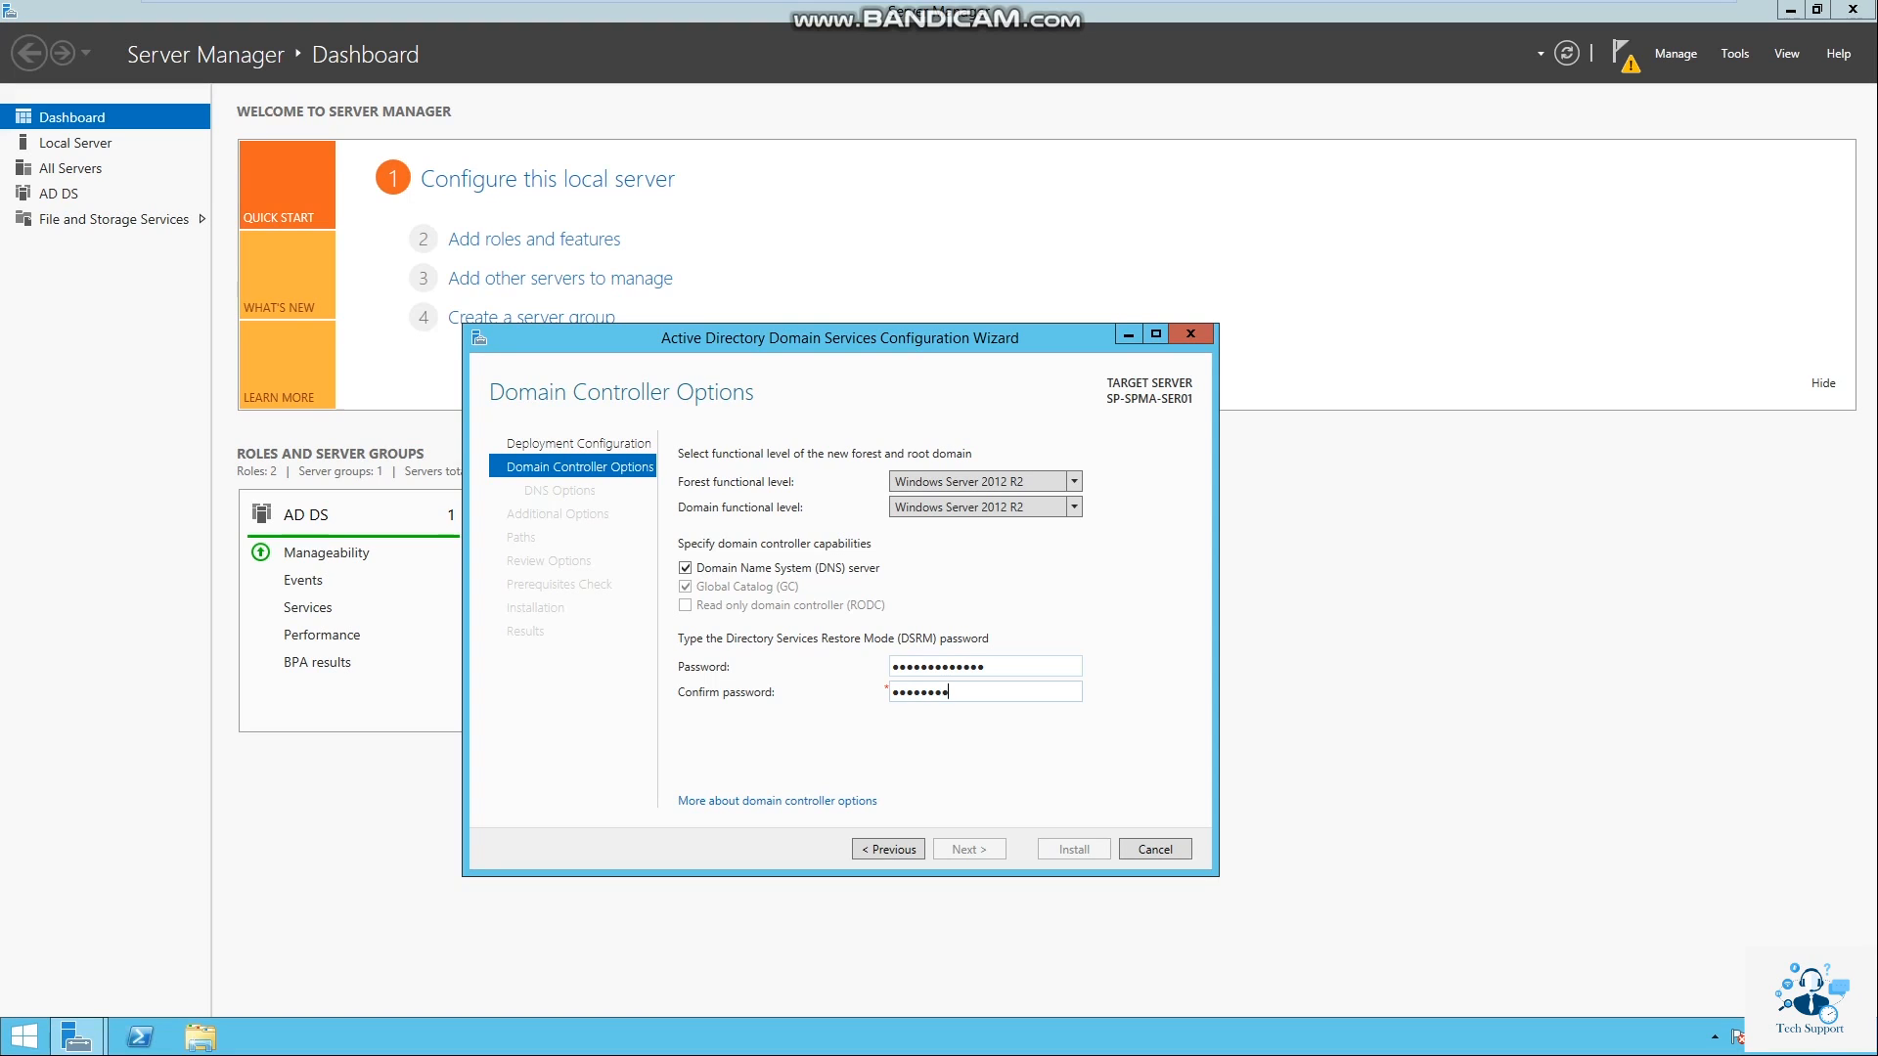
{"action": "type", "text": "•••"}
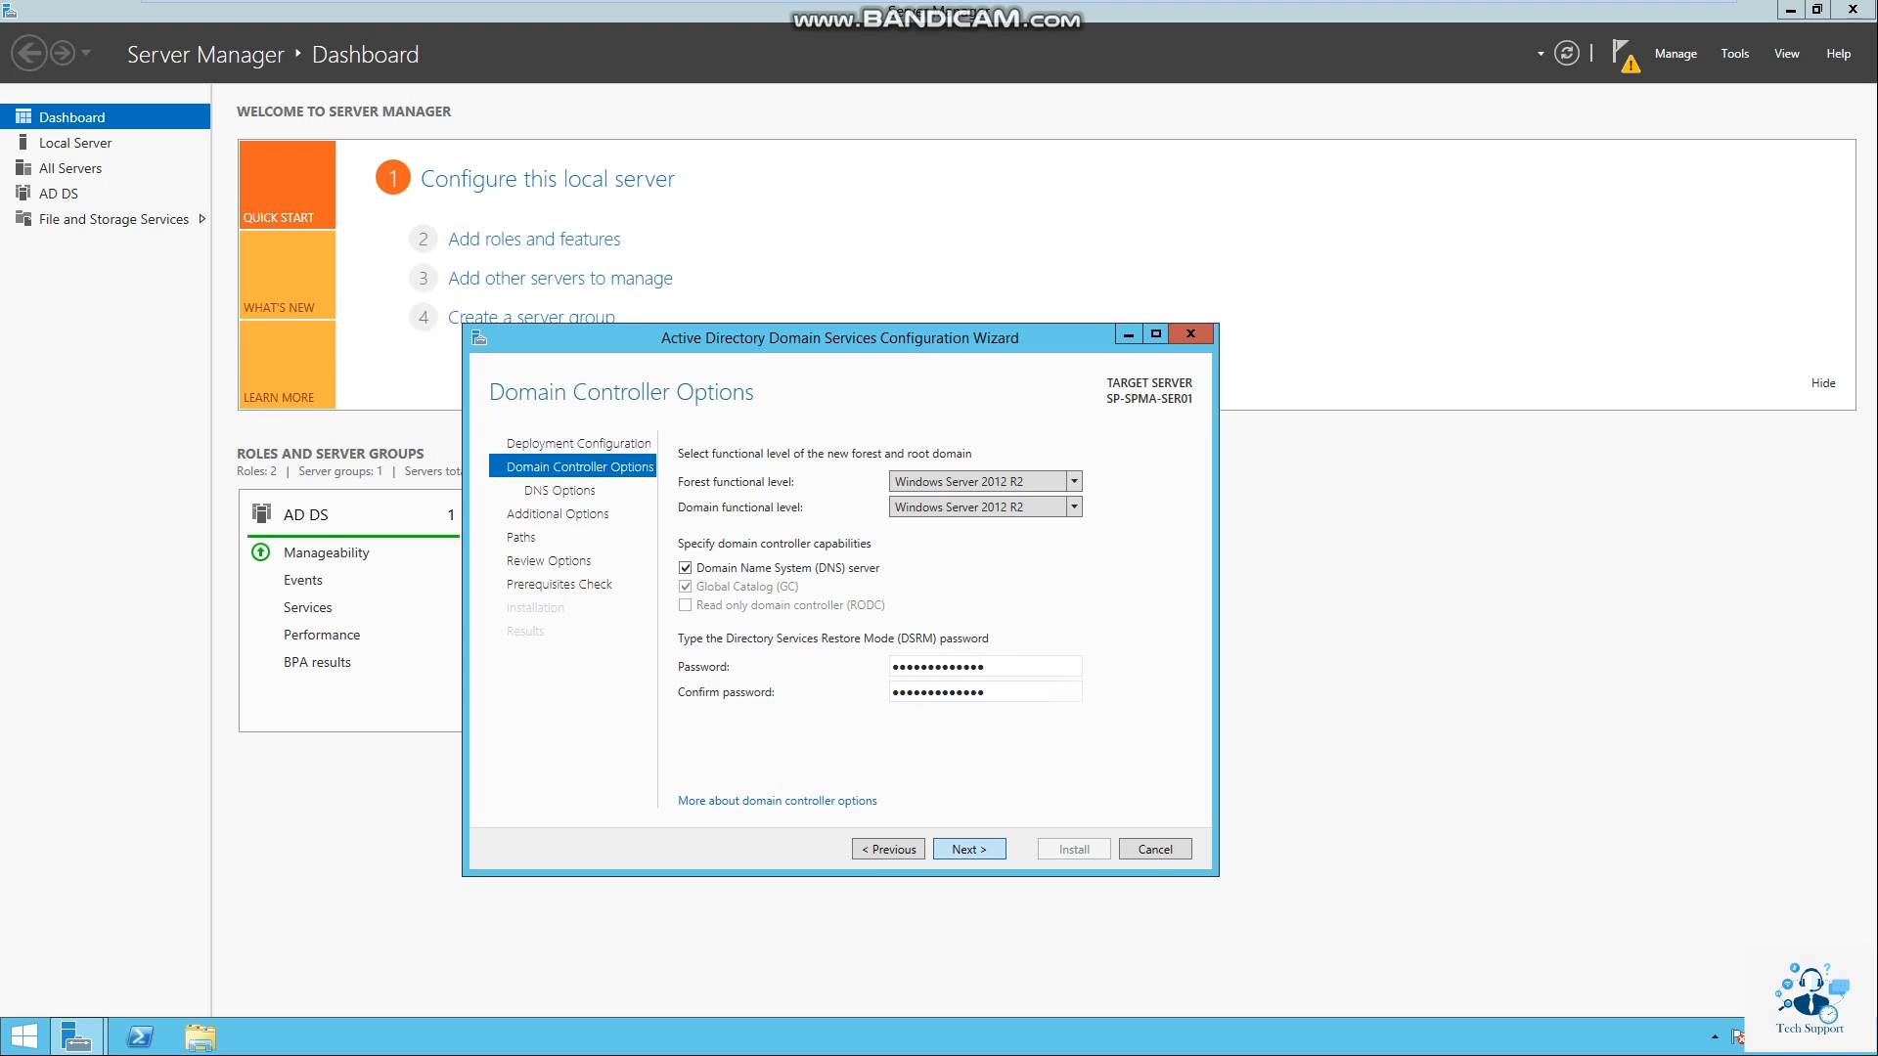
{"action": "key", "text": "Return"}
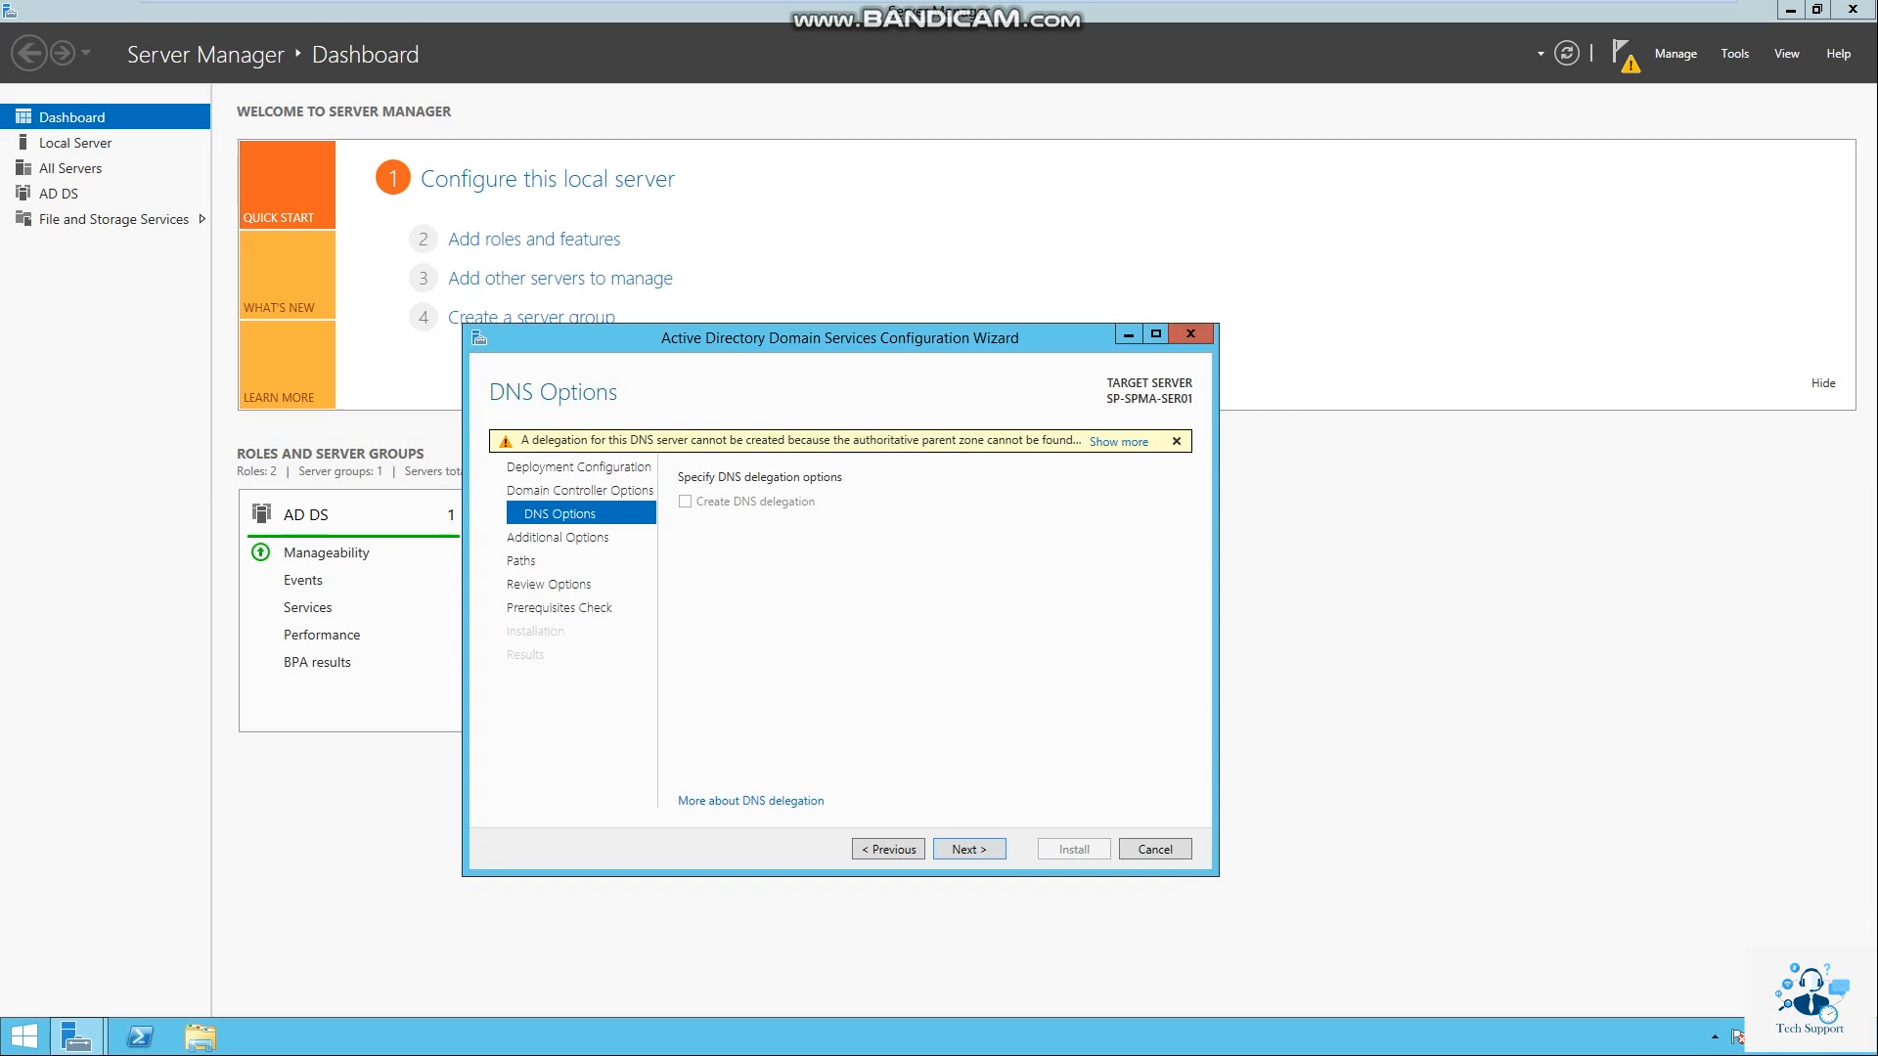
- Dismiss the DNS delegation warning and accept the NetBIOS name COT and the default NTDS and SYSVOL folders, continuing to the options review
{"action": "left_click", "coordinate": [1176, 441]}
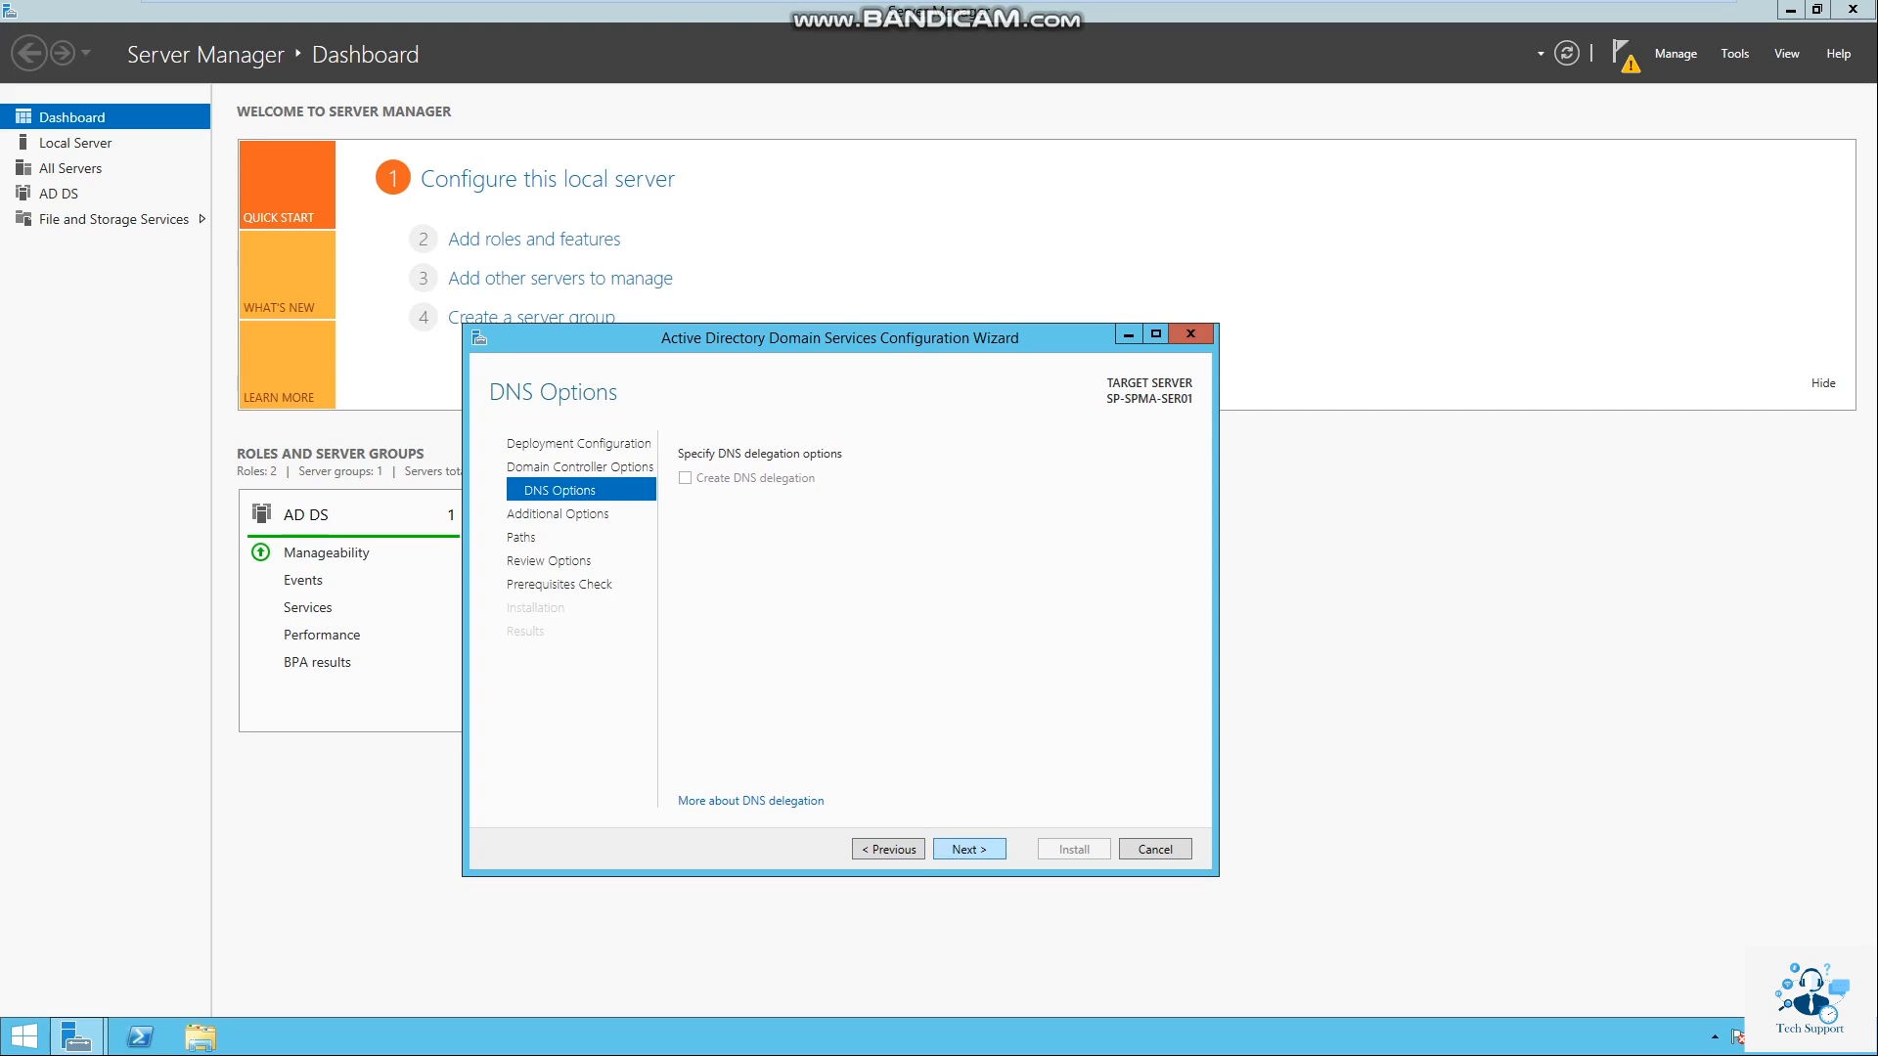
{"action": "key", "text": "Return"}
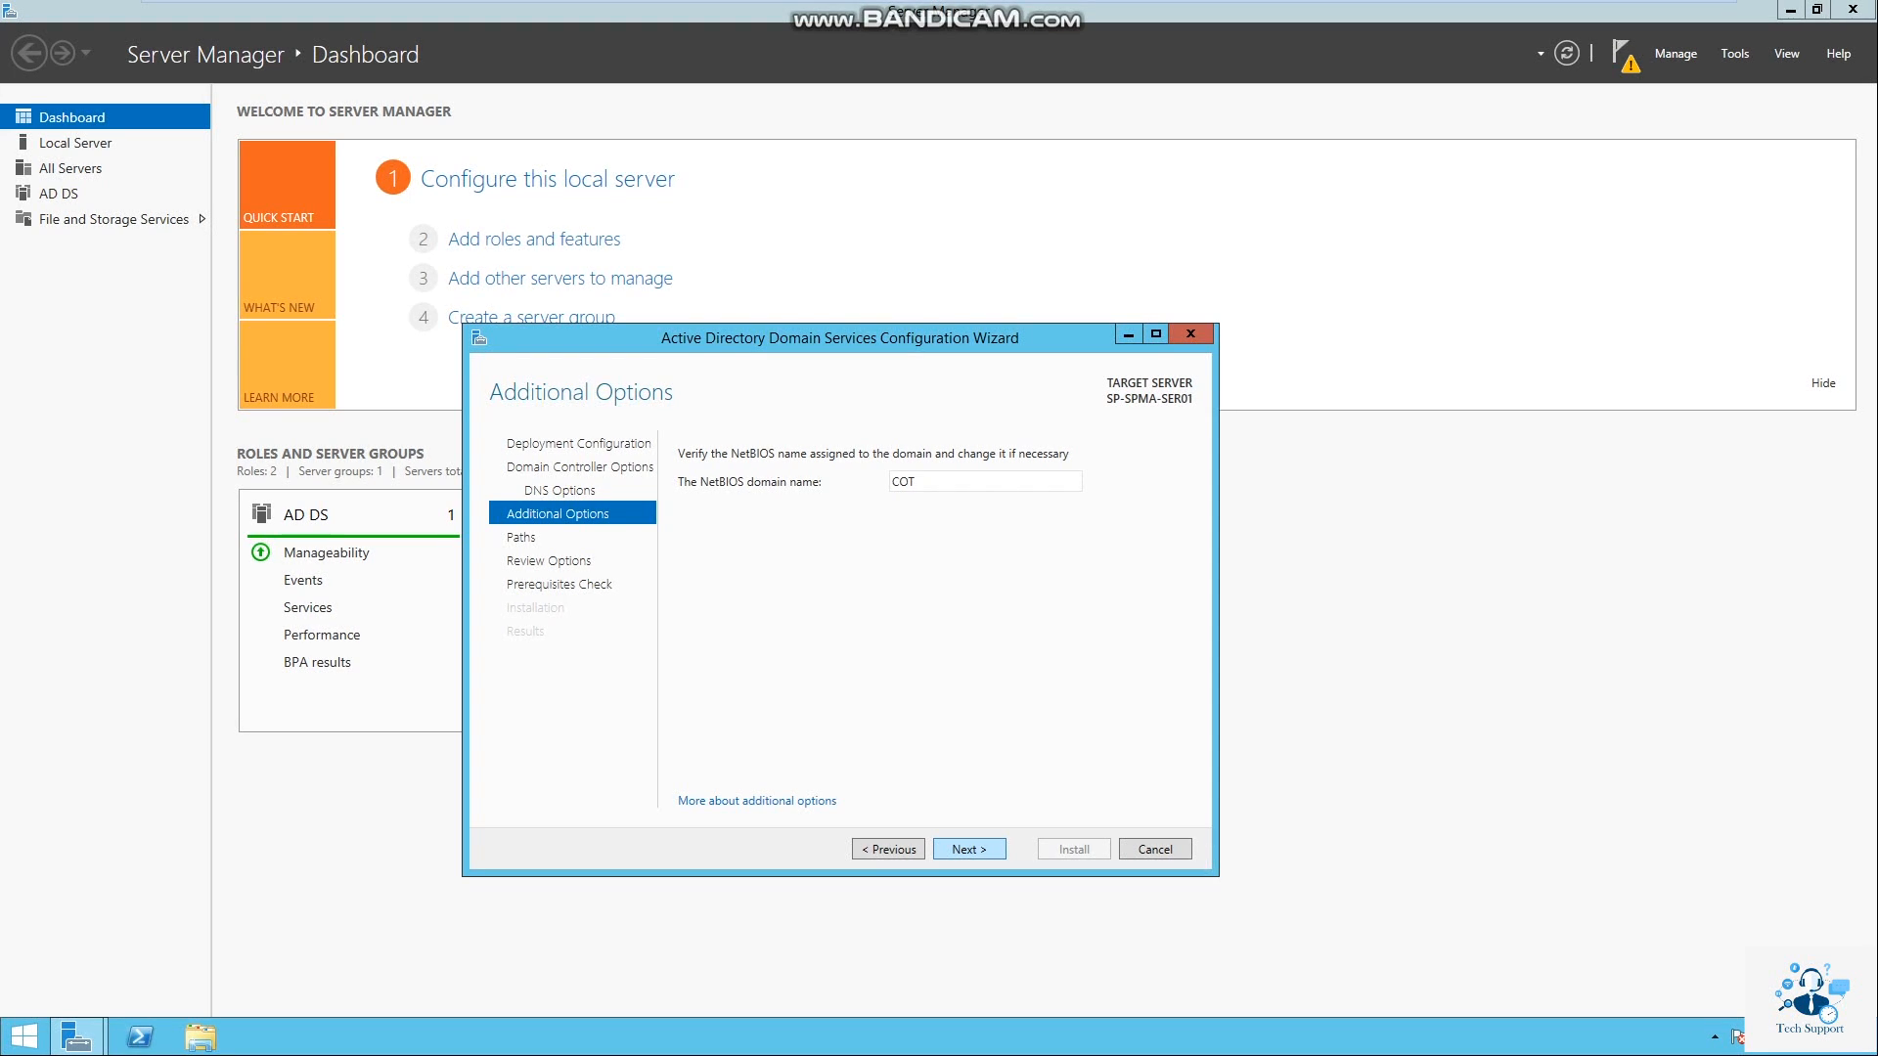
{"action": "left_click", "coordinate": [969, 849]}
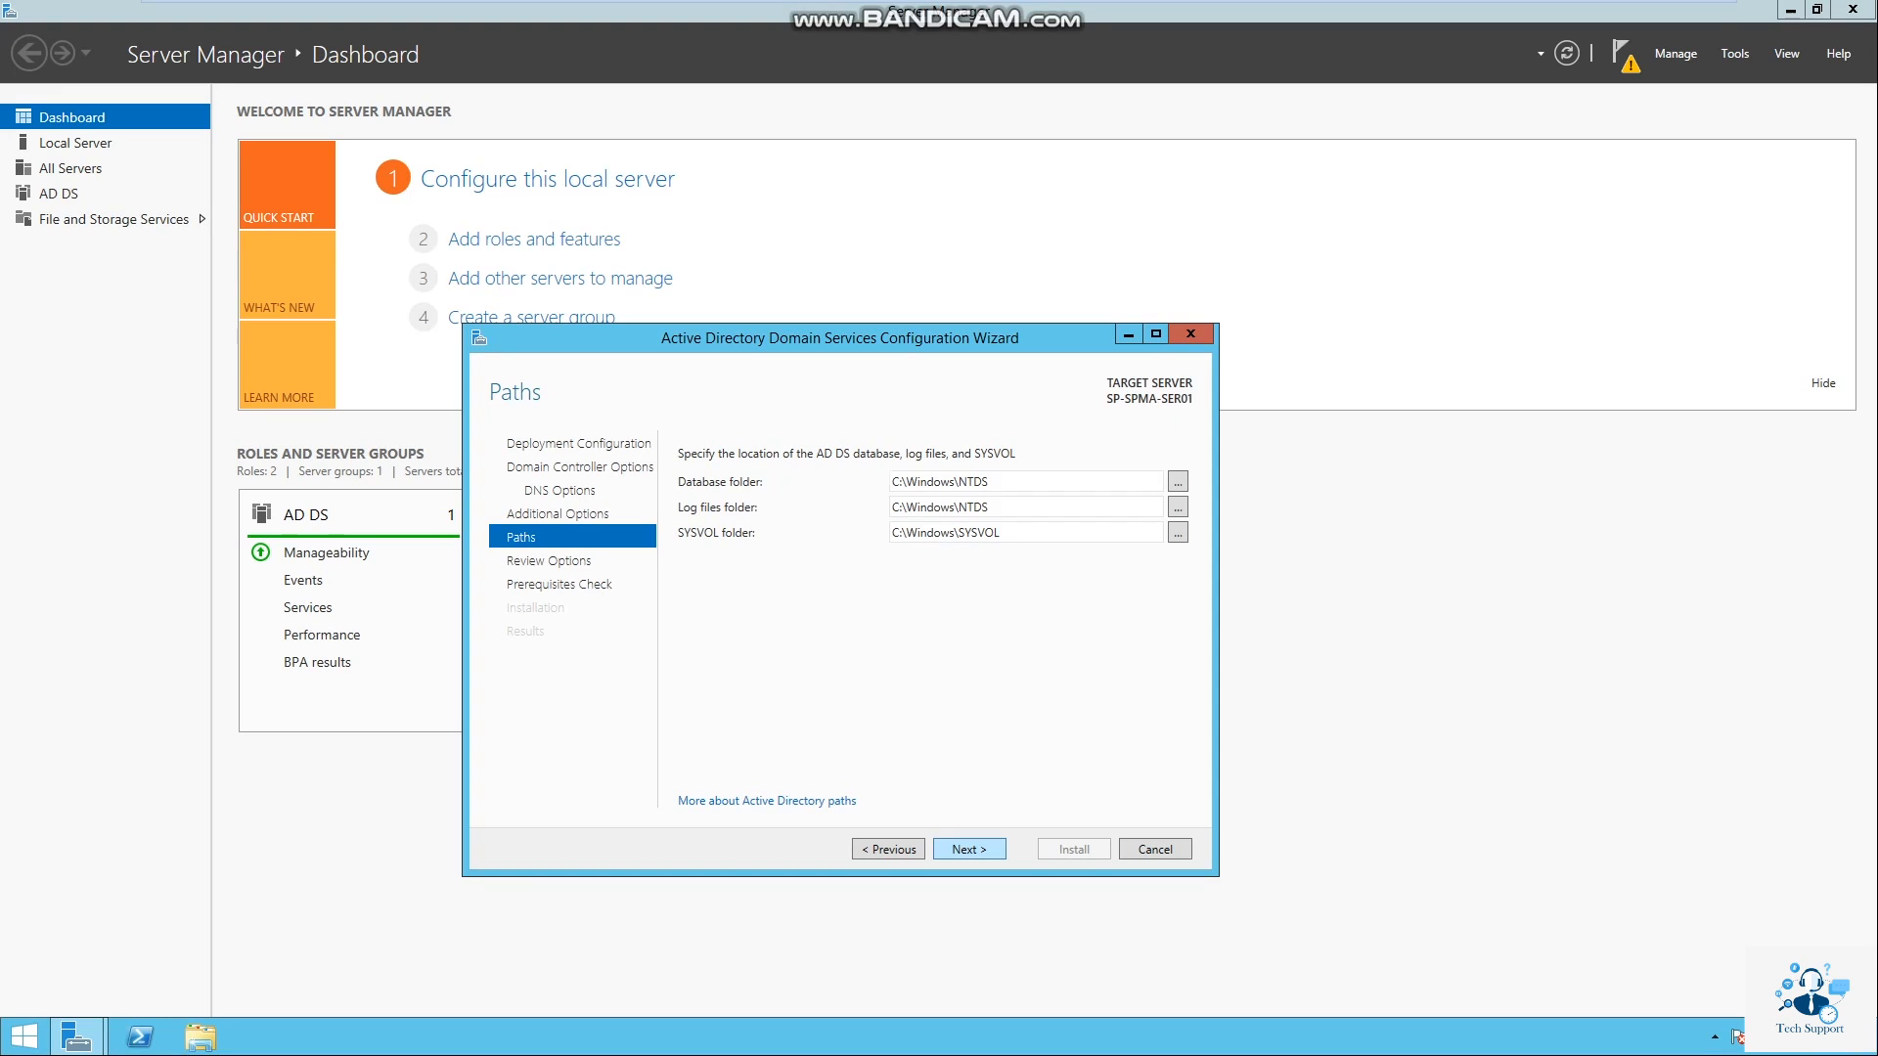
{"action": "left_click", "coordinate": [969, 849]}
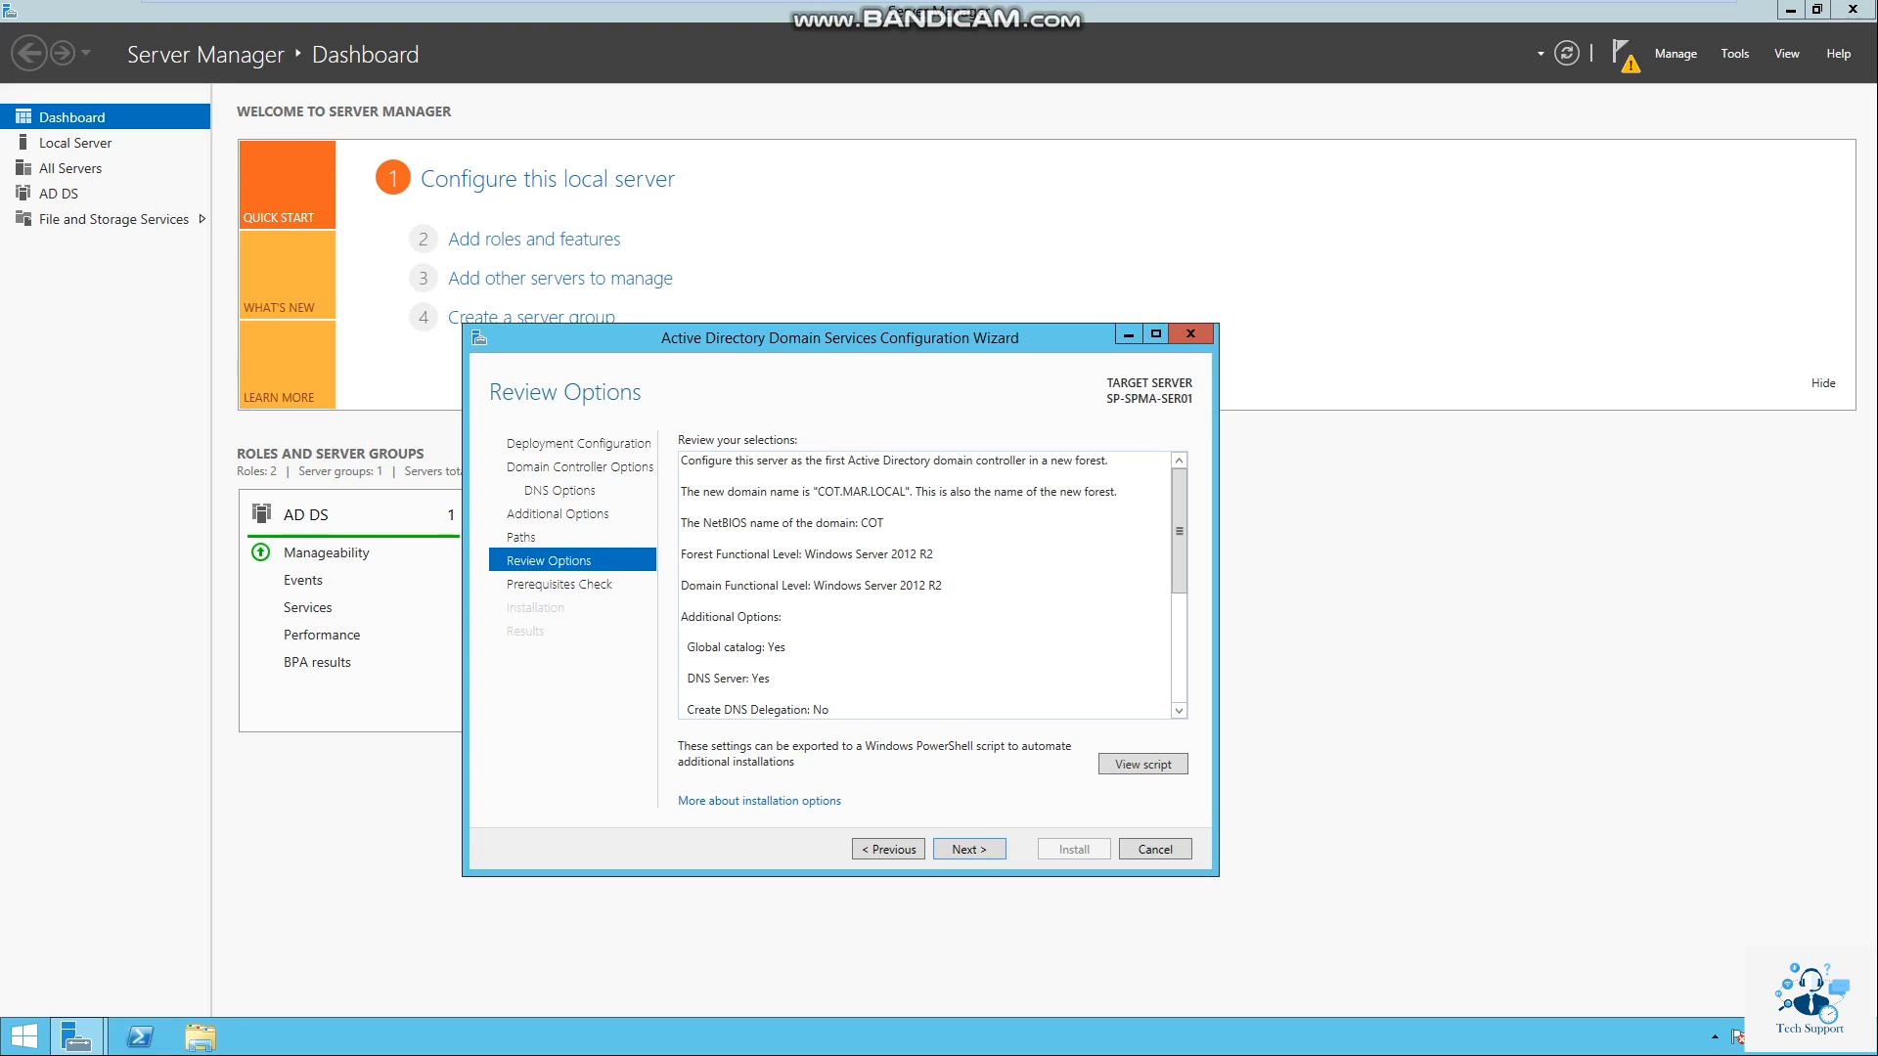
- Review the selected options, run the prerequisites check, look through its results and install the domain controller
{"action": "scroll", "coordinate": [924, 585], "scroll_direction": "down", "scroll_amount": 2}
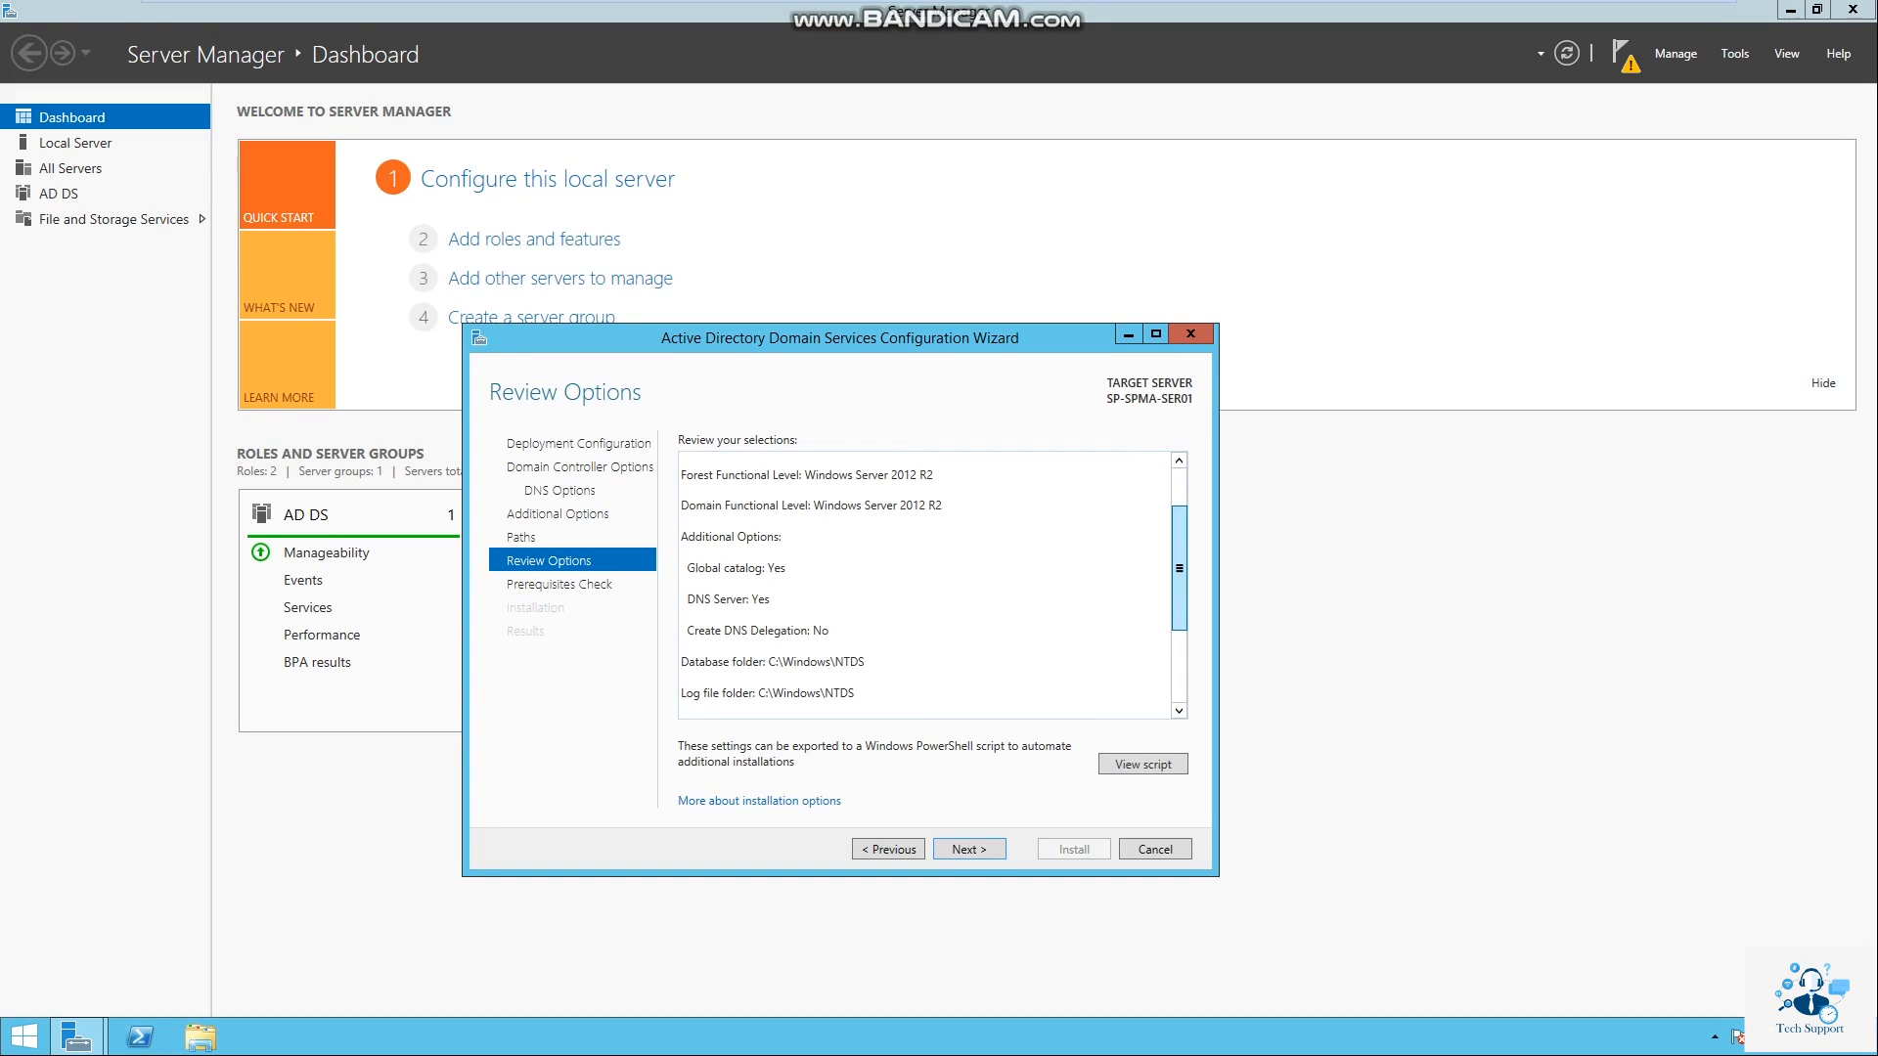
{"action": "scroll", "coordinate": [924, 585], "scroll_direction": "down", "scroll_amount": 3}
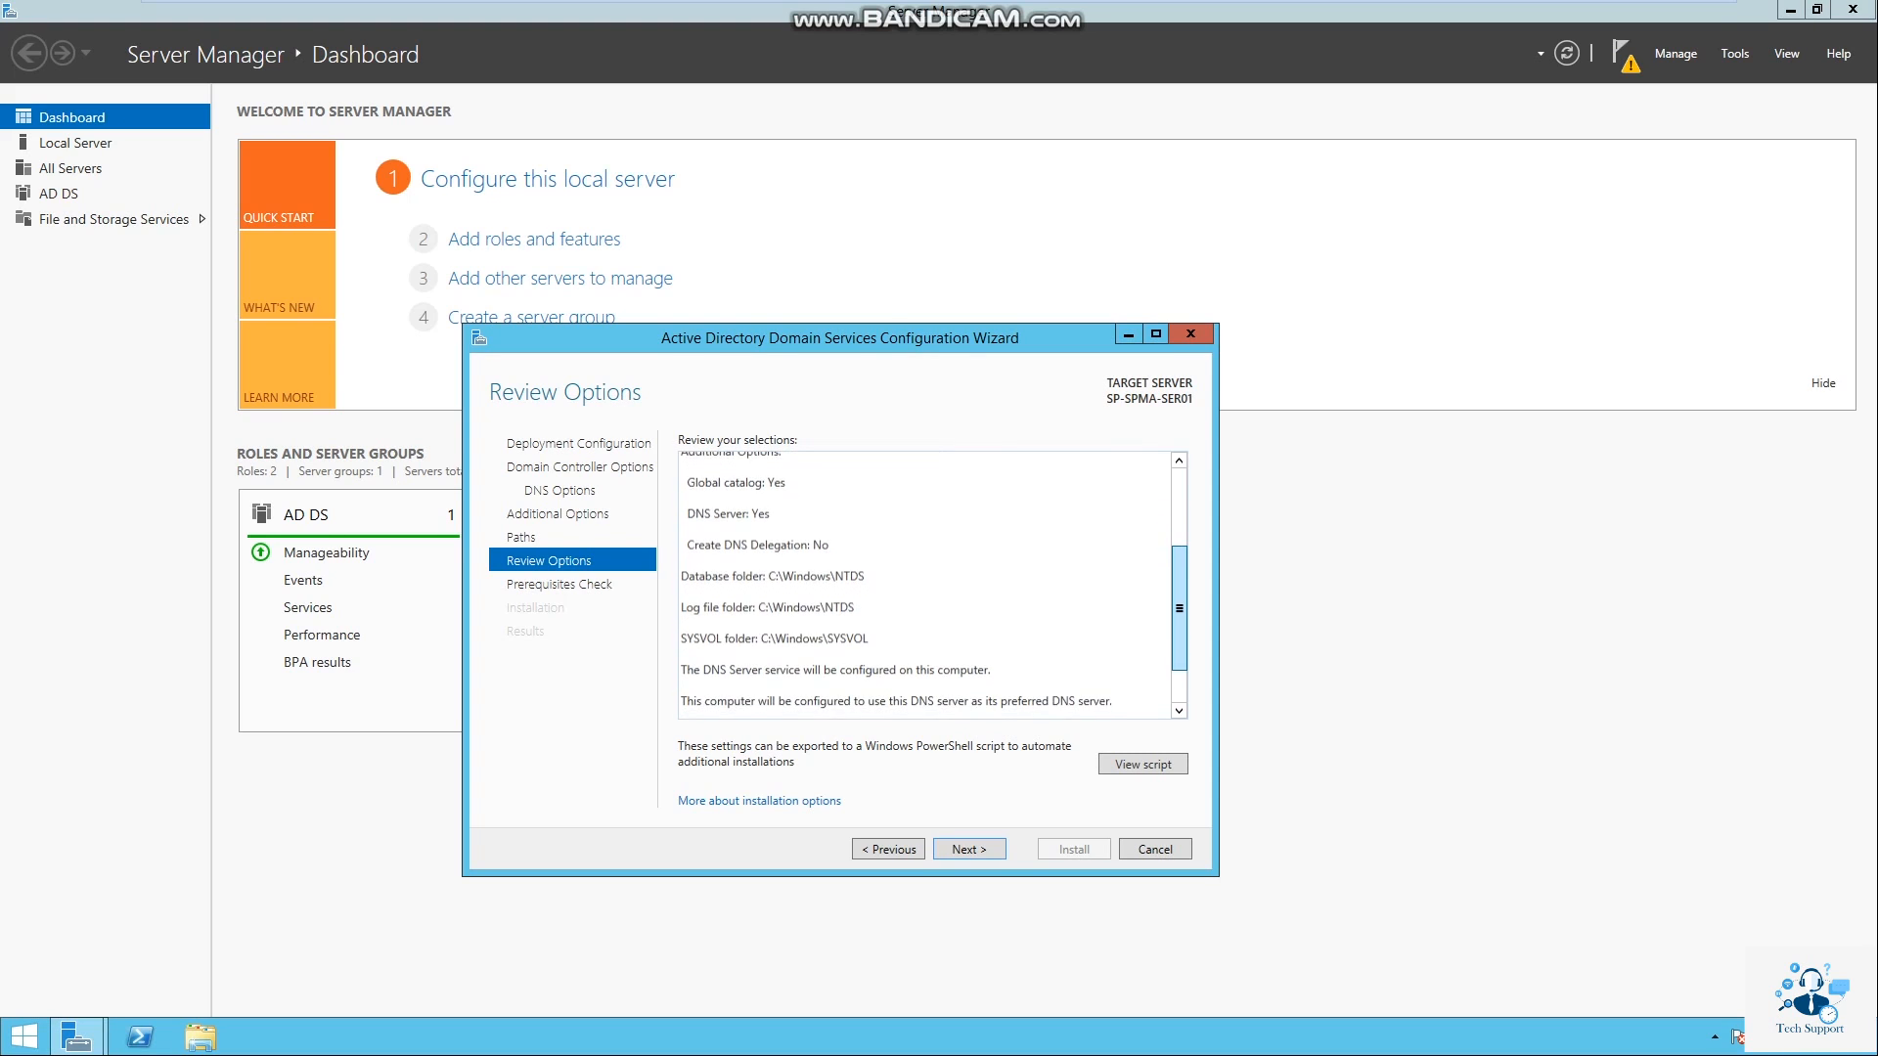
{"action": "scroll", "coordinate": [924, 585], "scroll_direction": "down", "scroll_amount": 1}
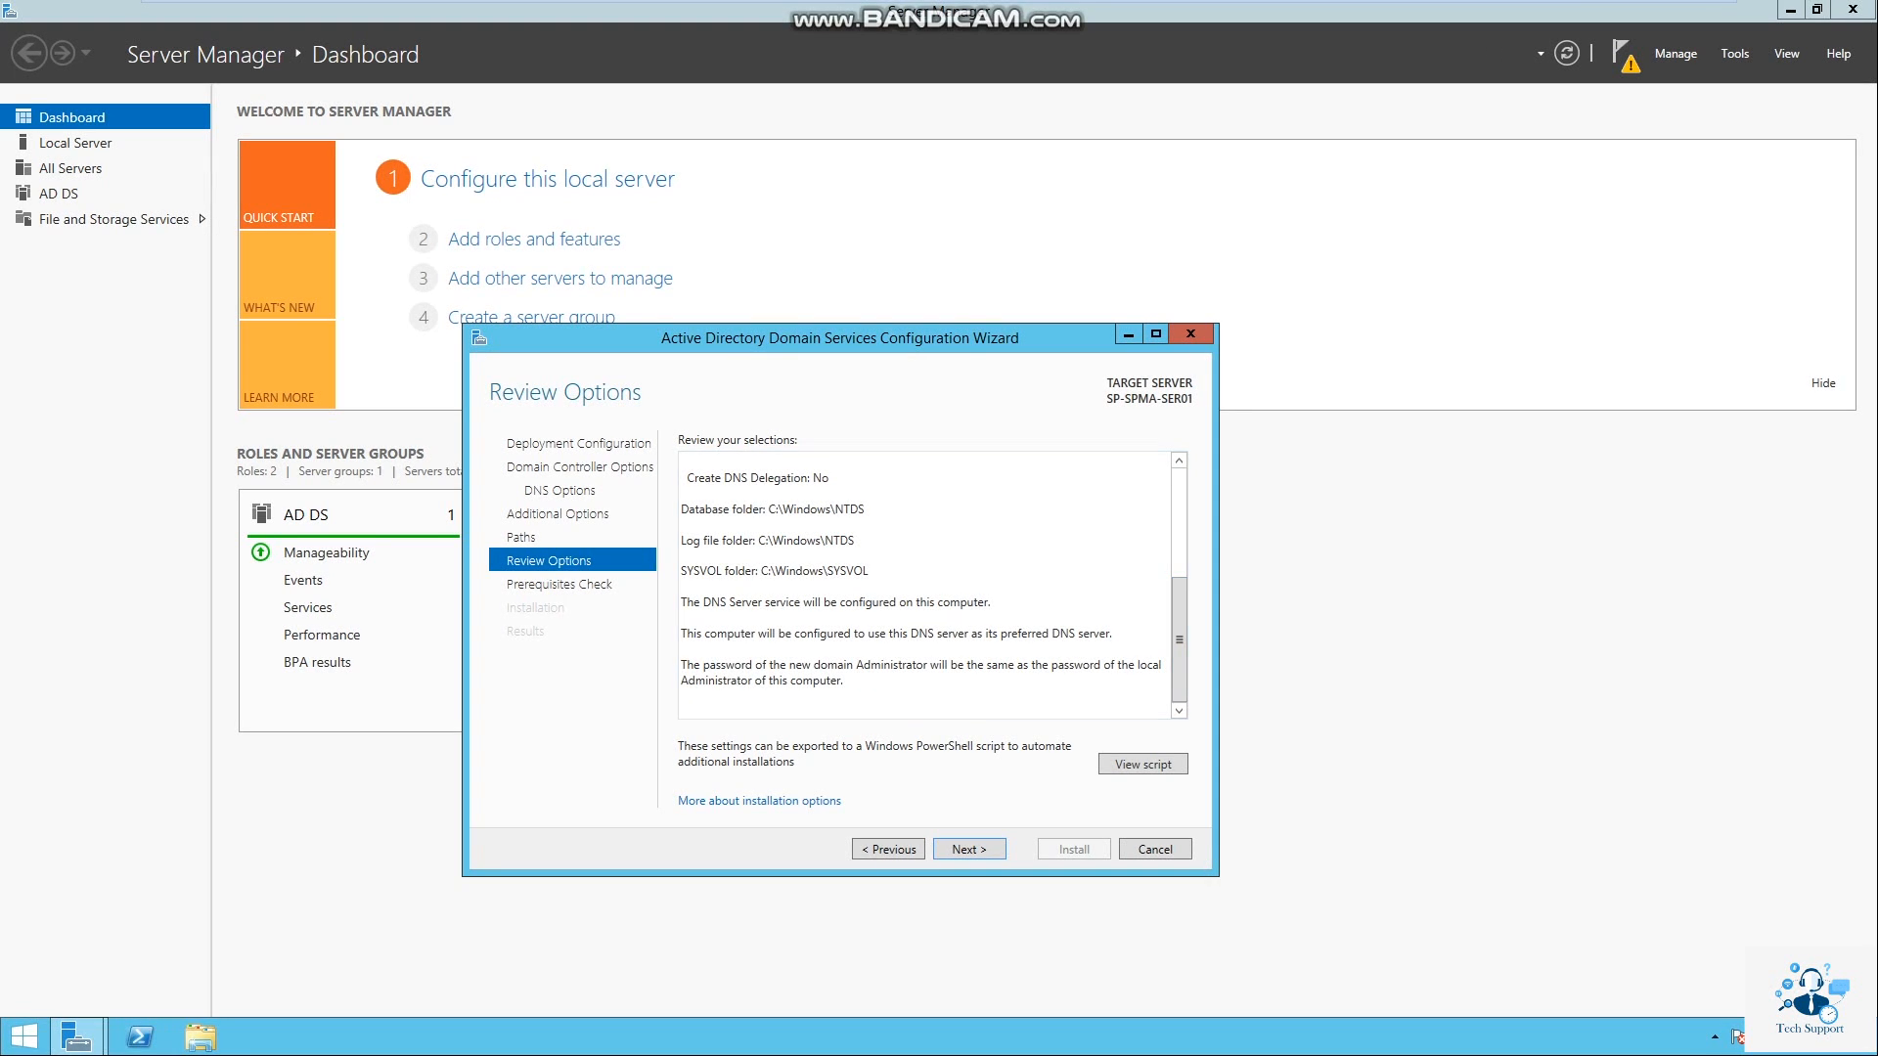
{"action": "left_click", "coordinate": [968, 849]}
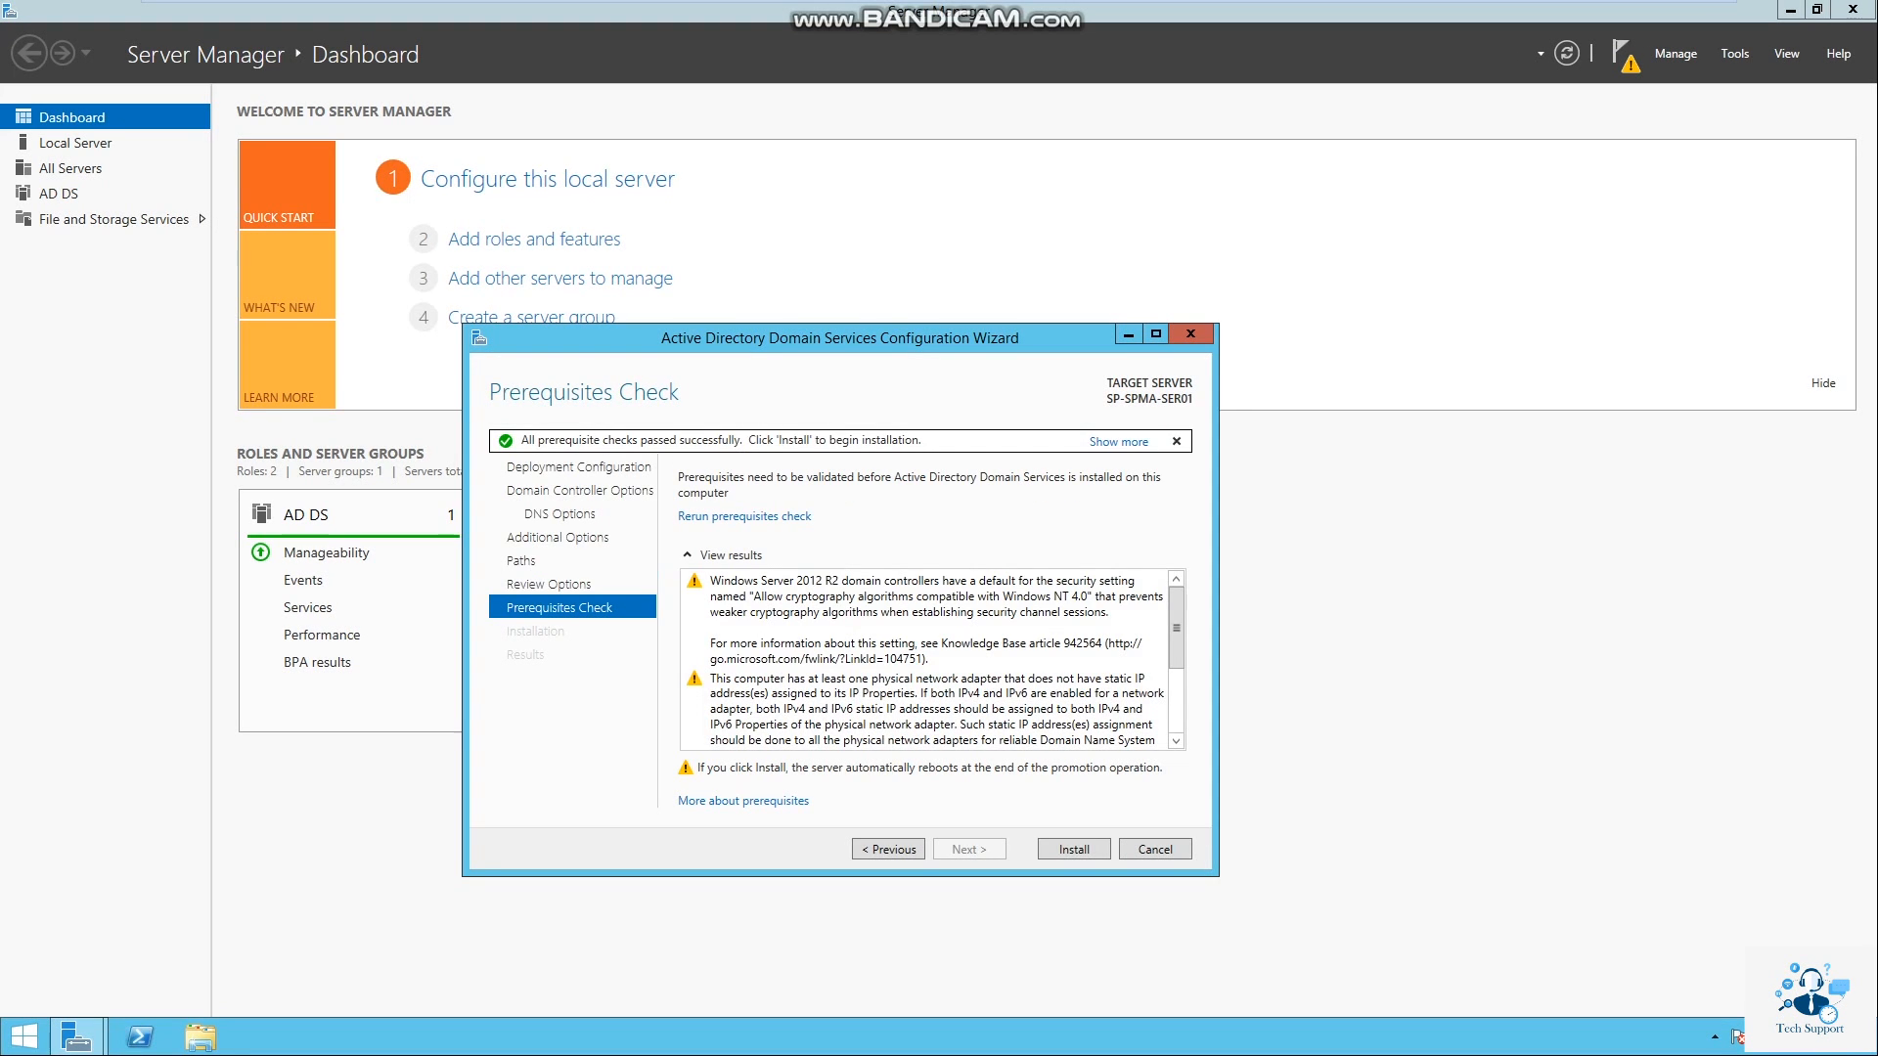
{"action": "scroll", "coordinate": [929, 661], "scroll_direction": "down", "scroll_amount": 3}
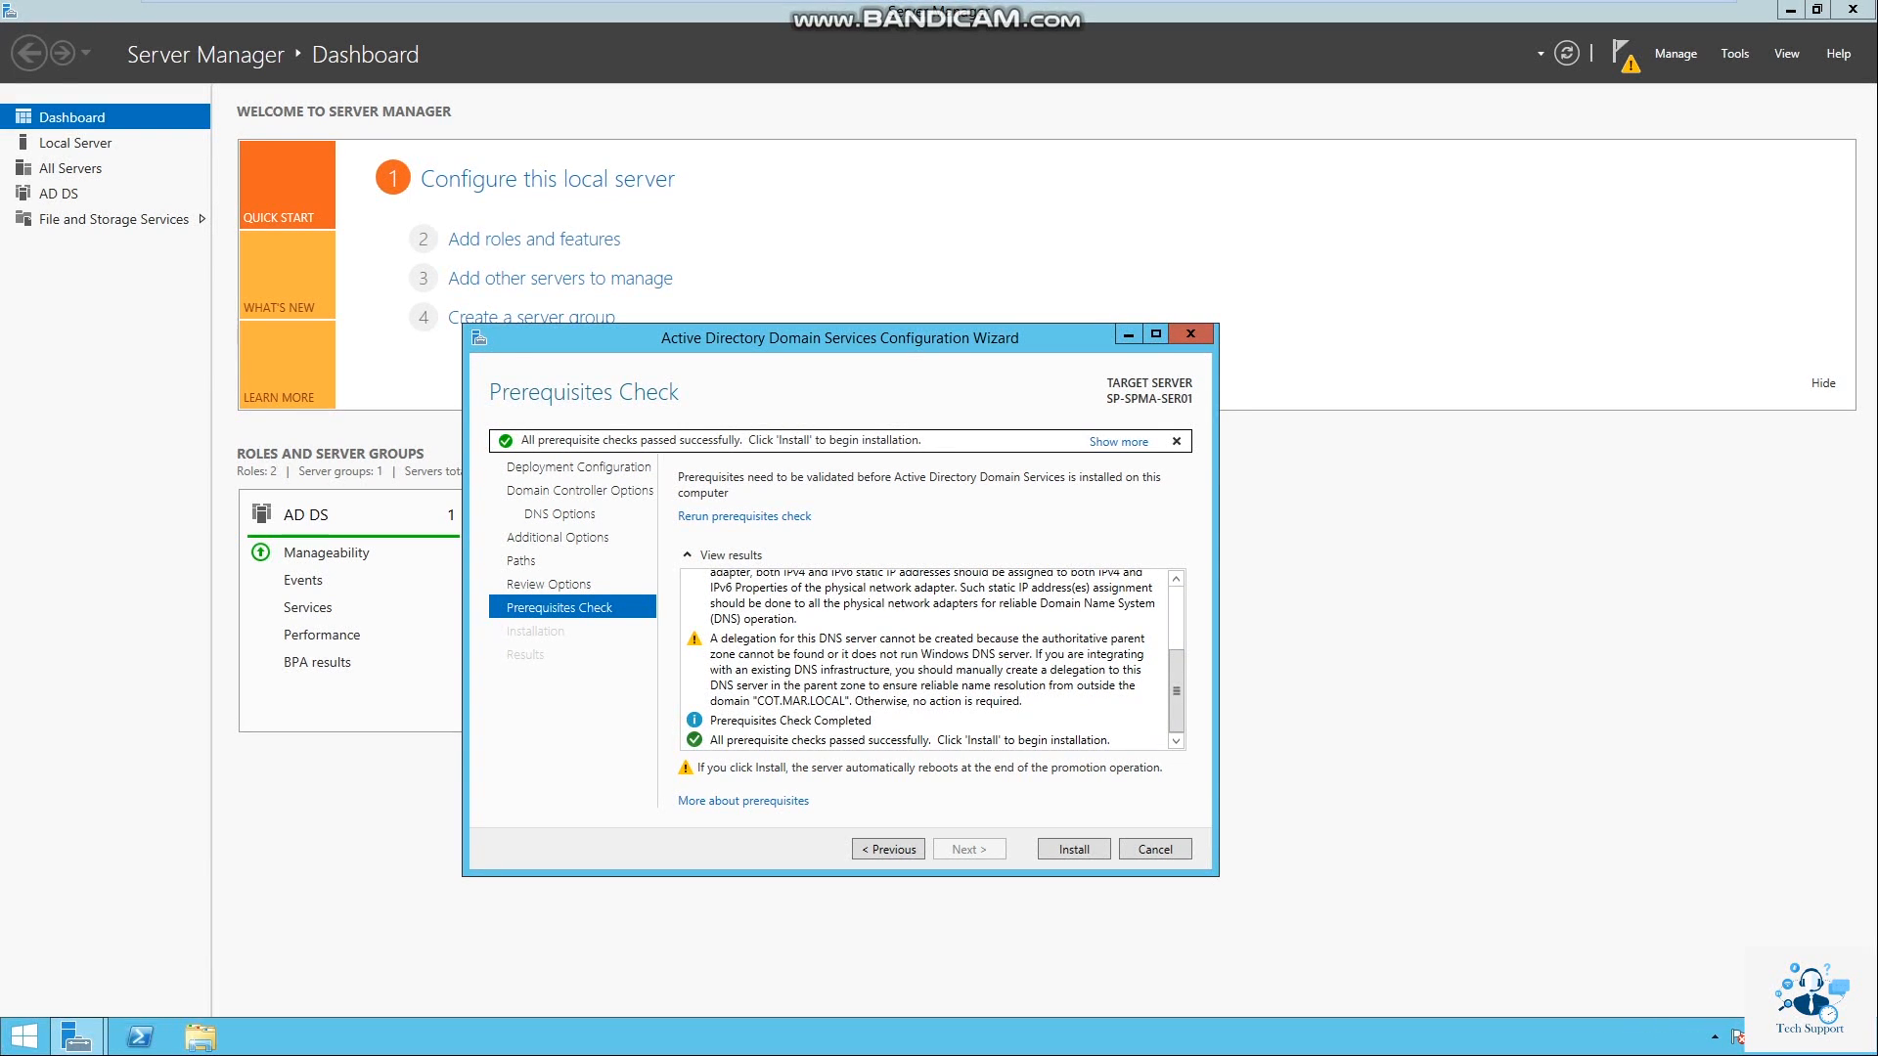
{"action": "left_click", "coordinate": [1074, 849]}
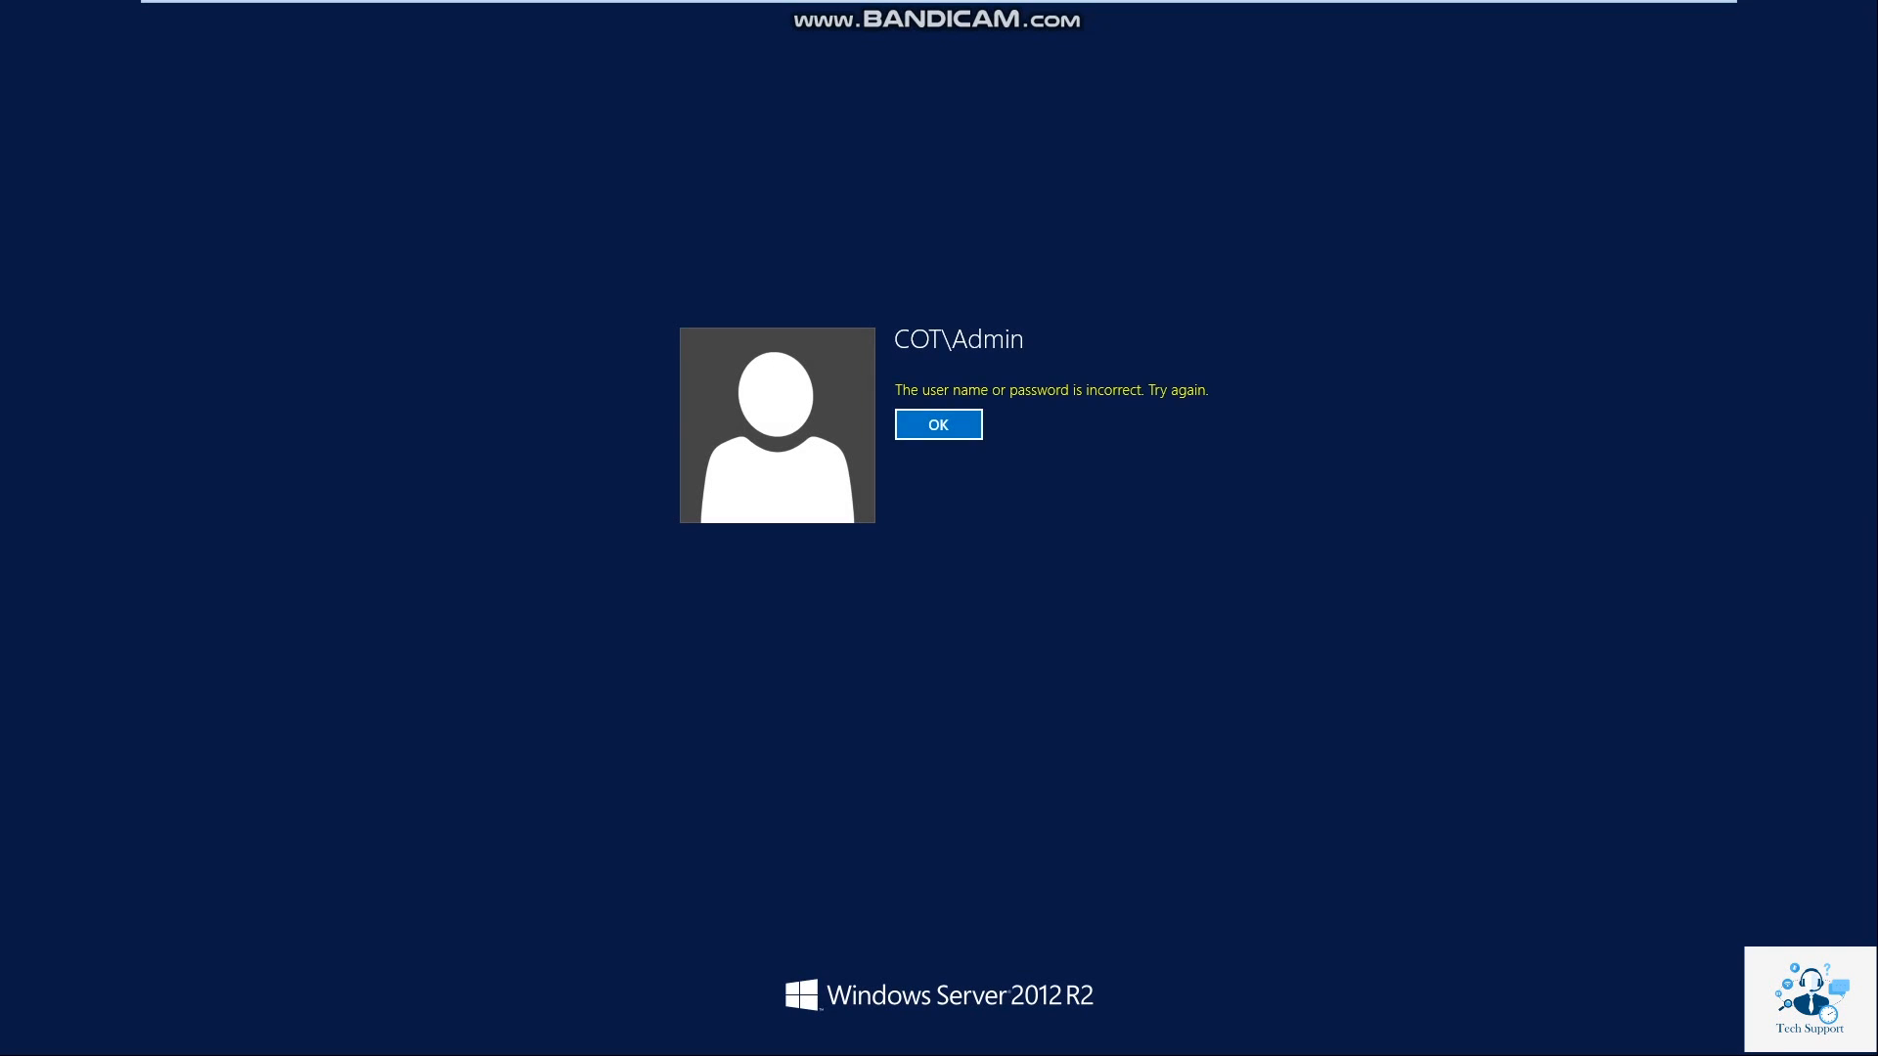
- Dismiss the sign-in error and sign in to the COT domain with the Admin account's password
{"action": "key", "text": "Return"}
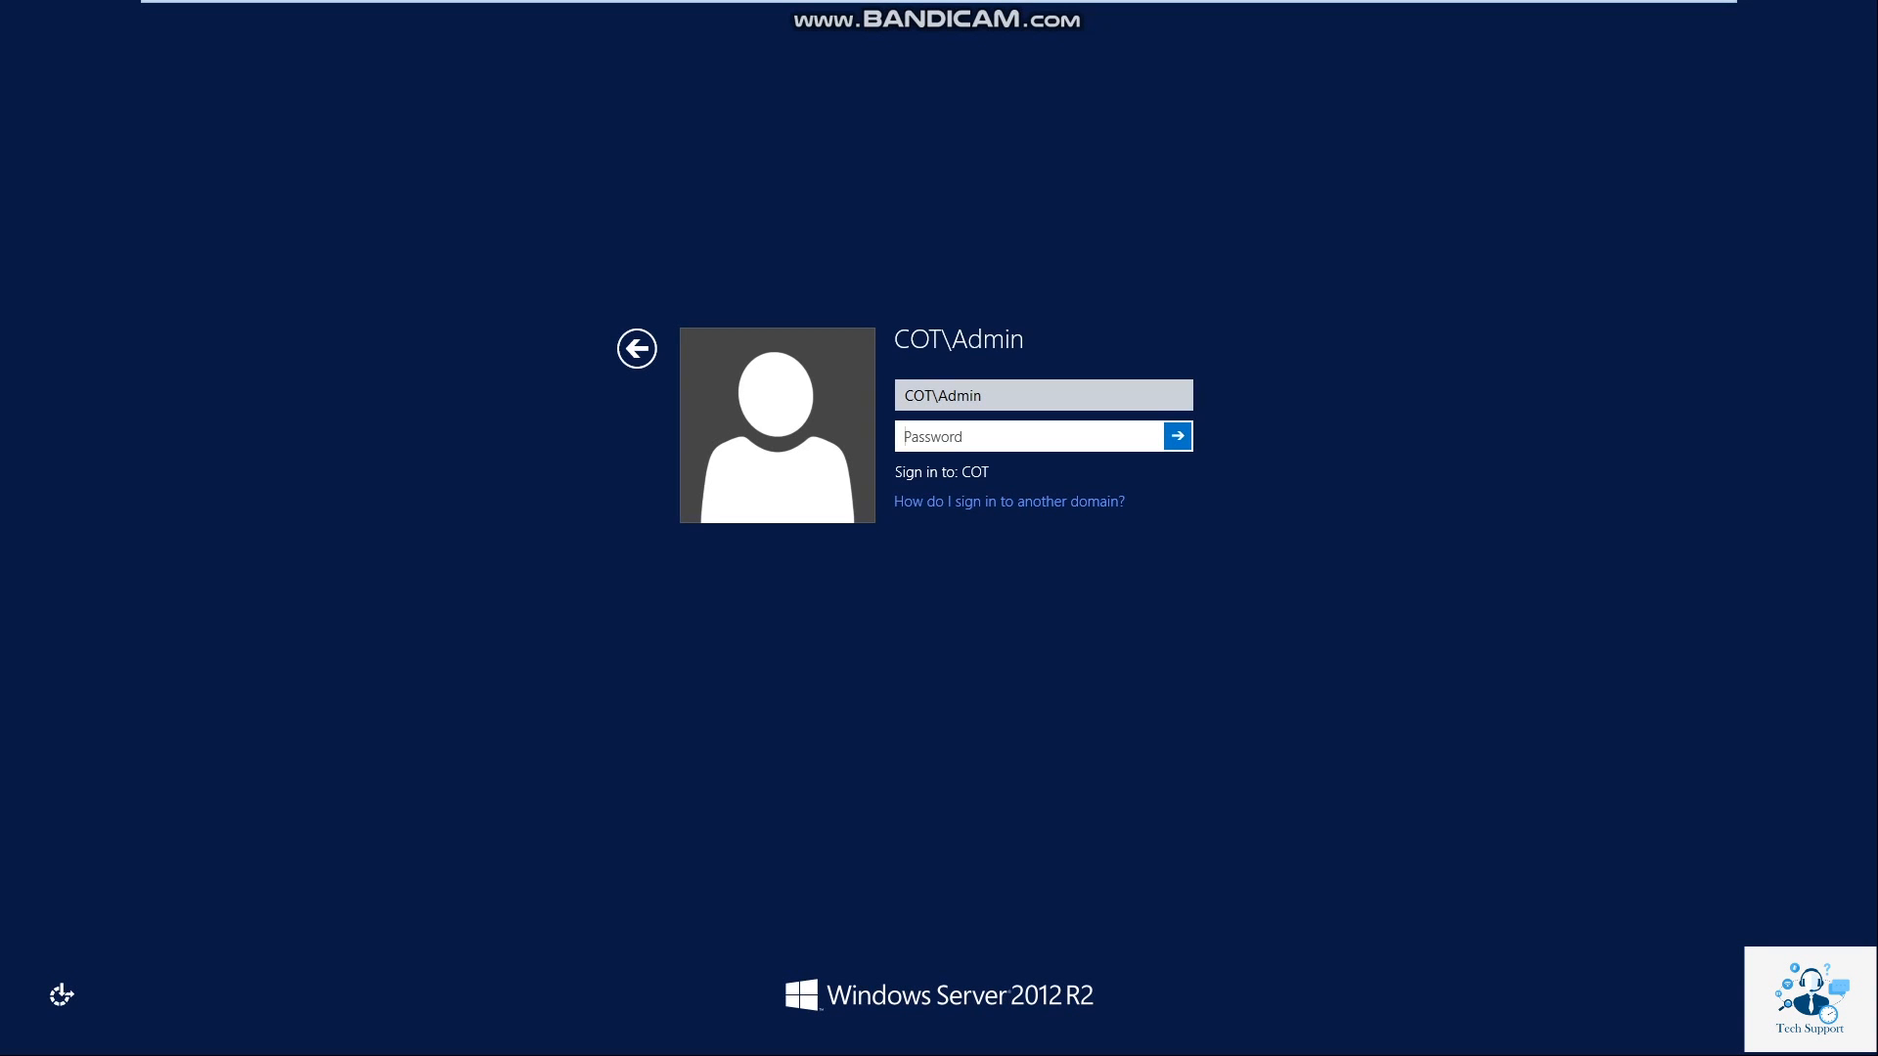
{"action": "type", "text": "*************"}
{"action": "key", "text": "Return"}
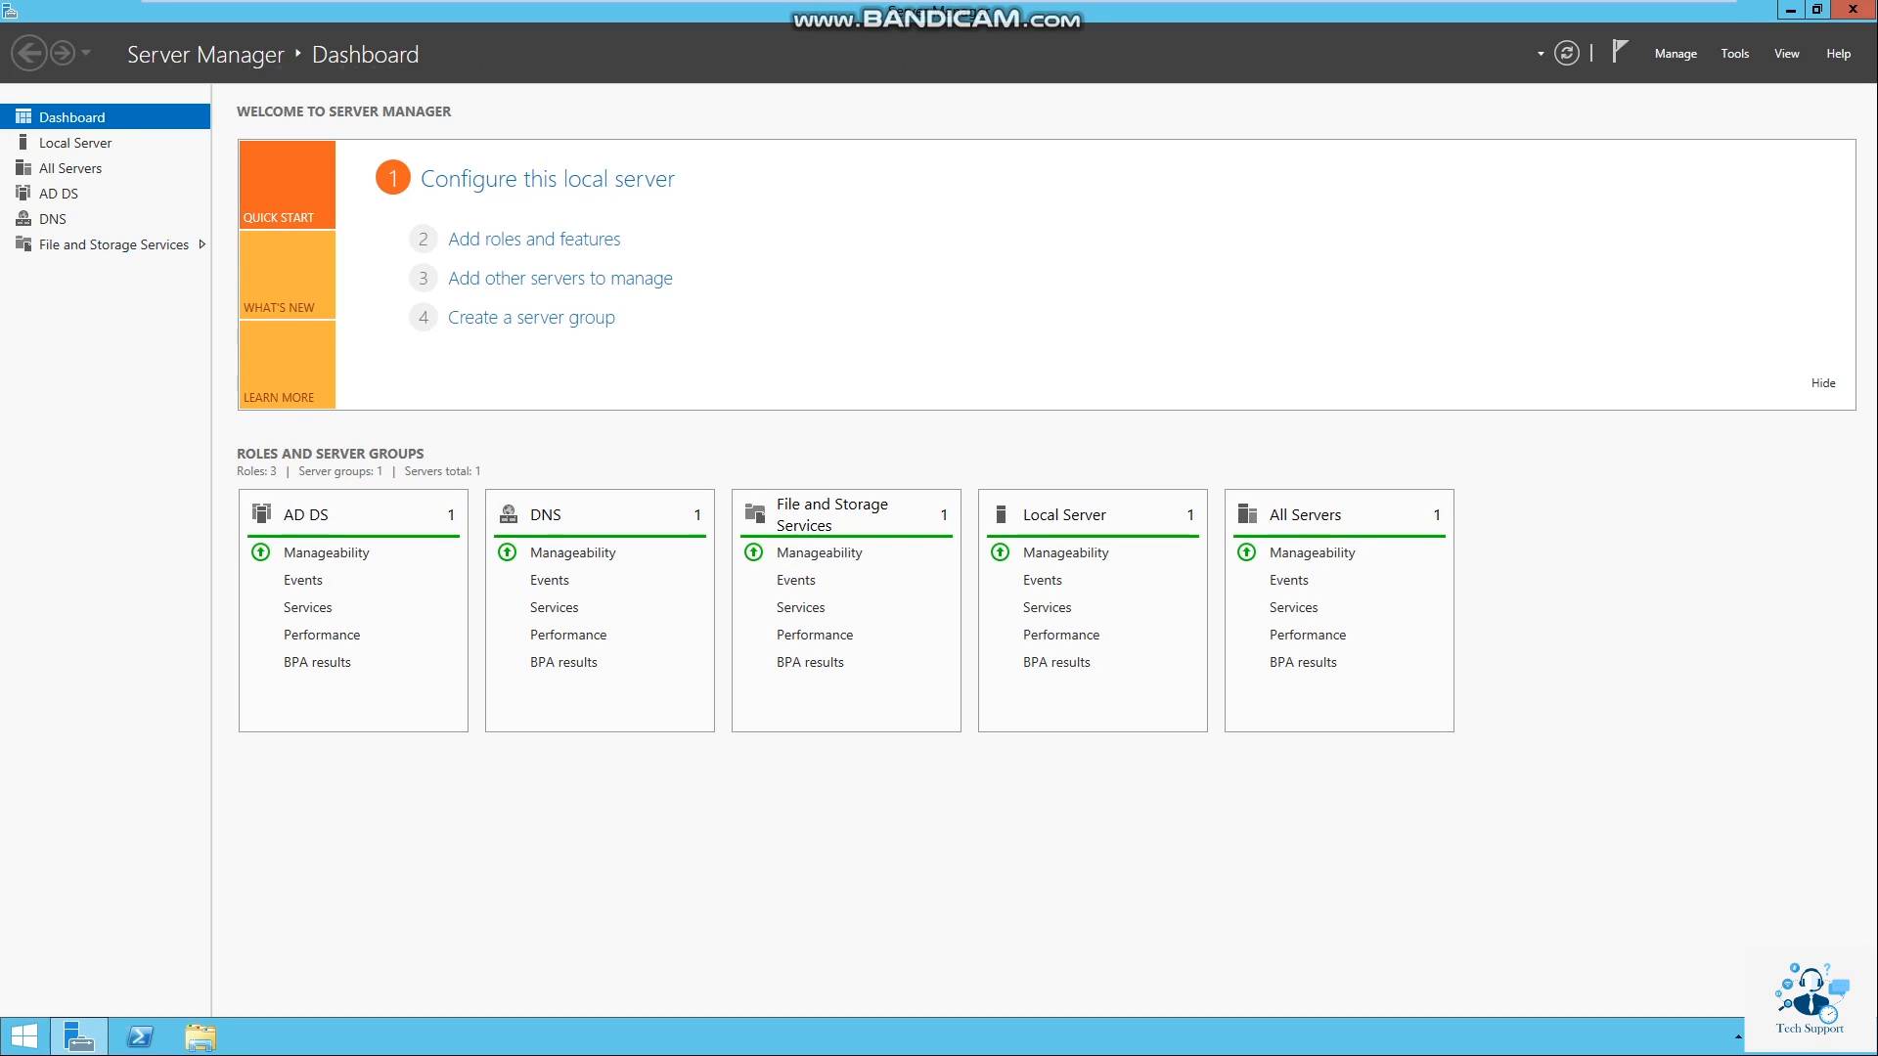
- Check the AD DS and DNS server pages, and open Active Directory Users and Computers from the Administrative Tools
{"action": "left_click", "coordinate": [24, 194]}
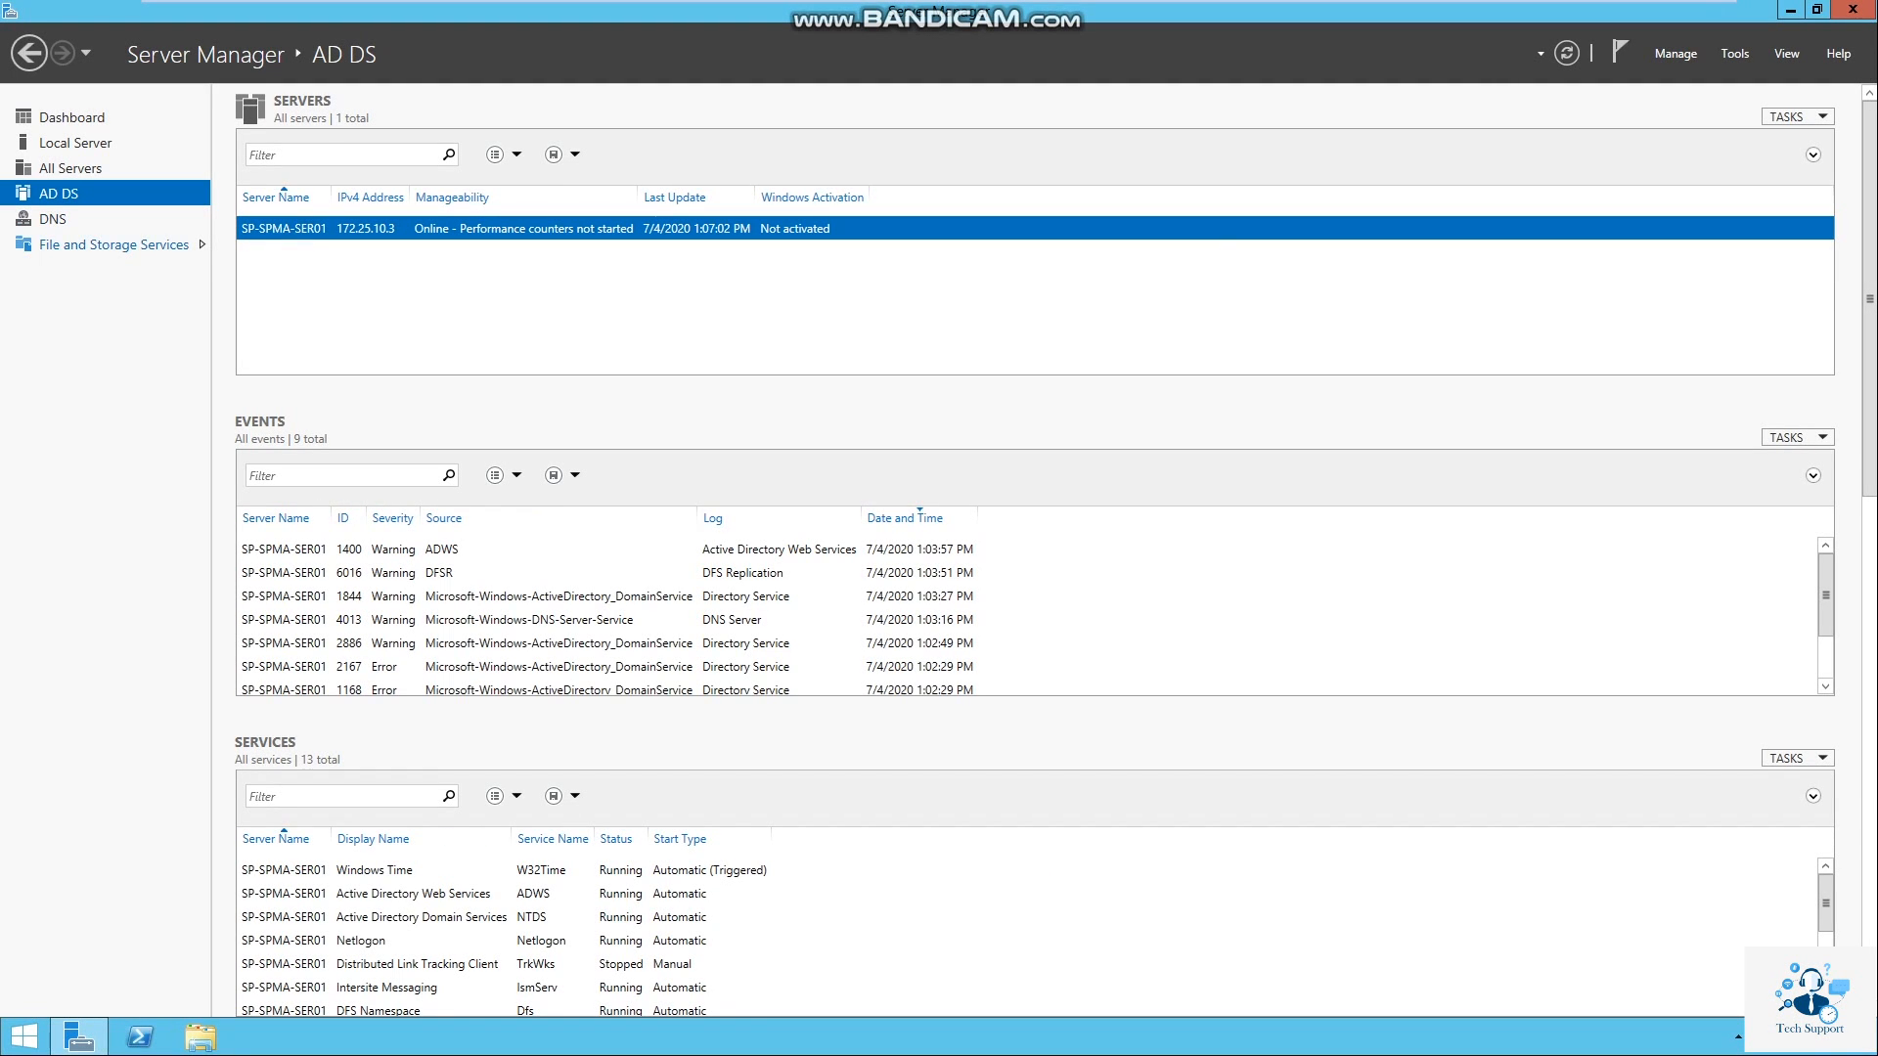
{"action": "left_click", "coordinate": [53, 219]}
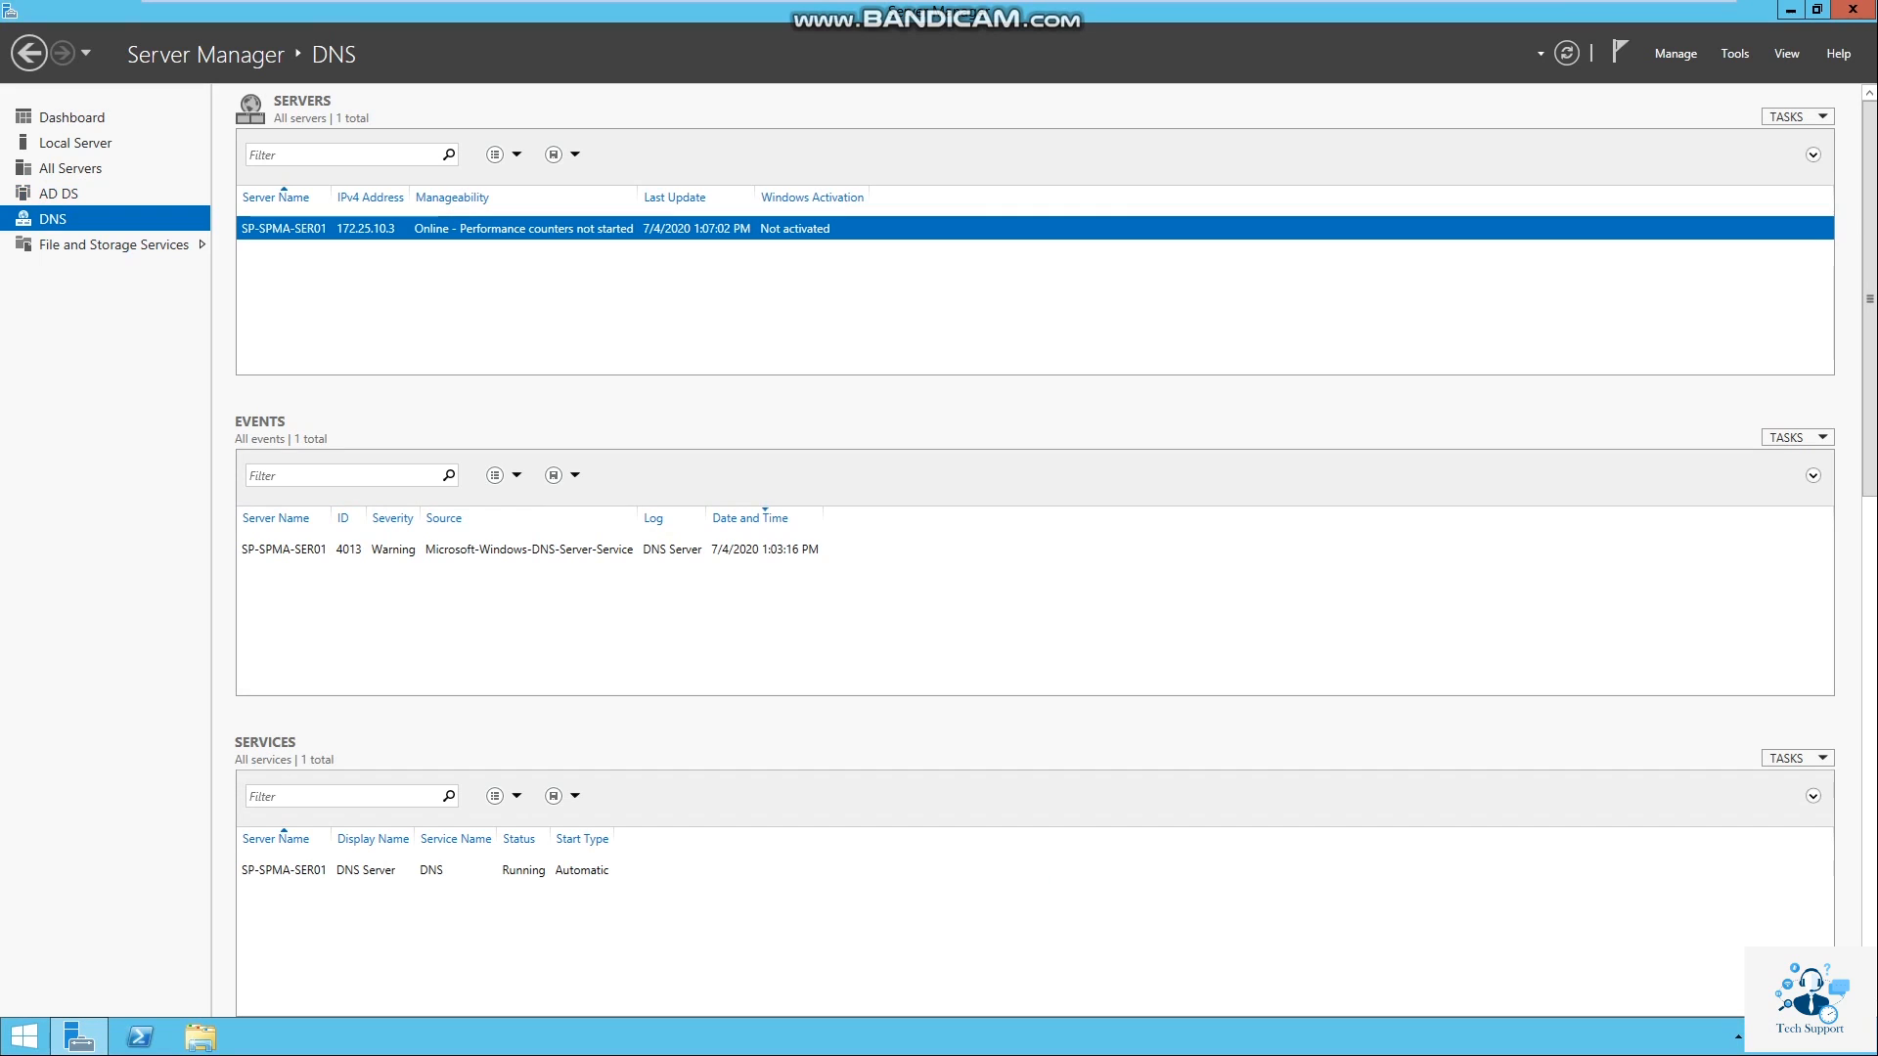
{"action": "left_click", "coordinate": [24, 1035]}
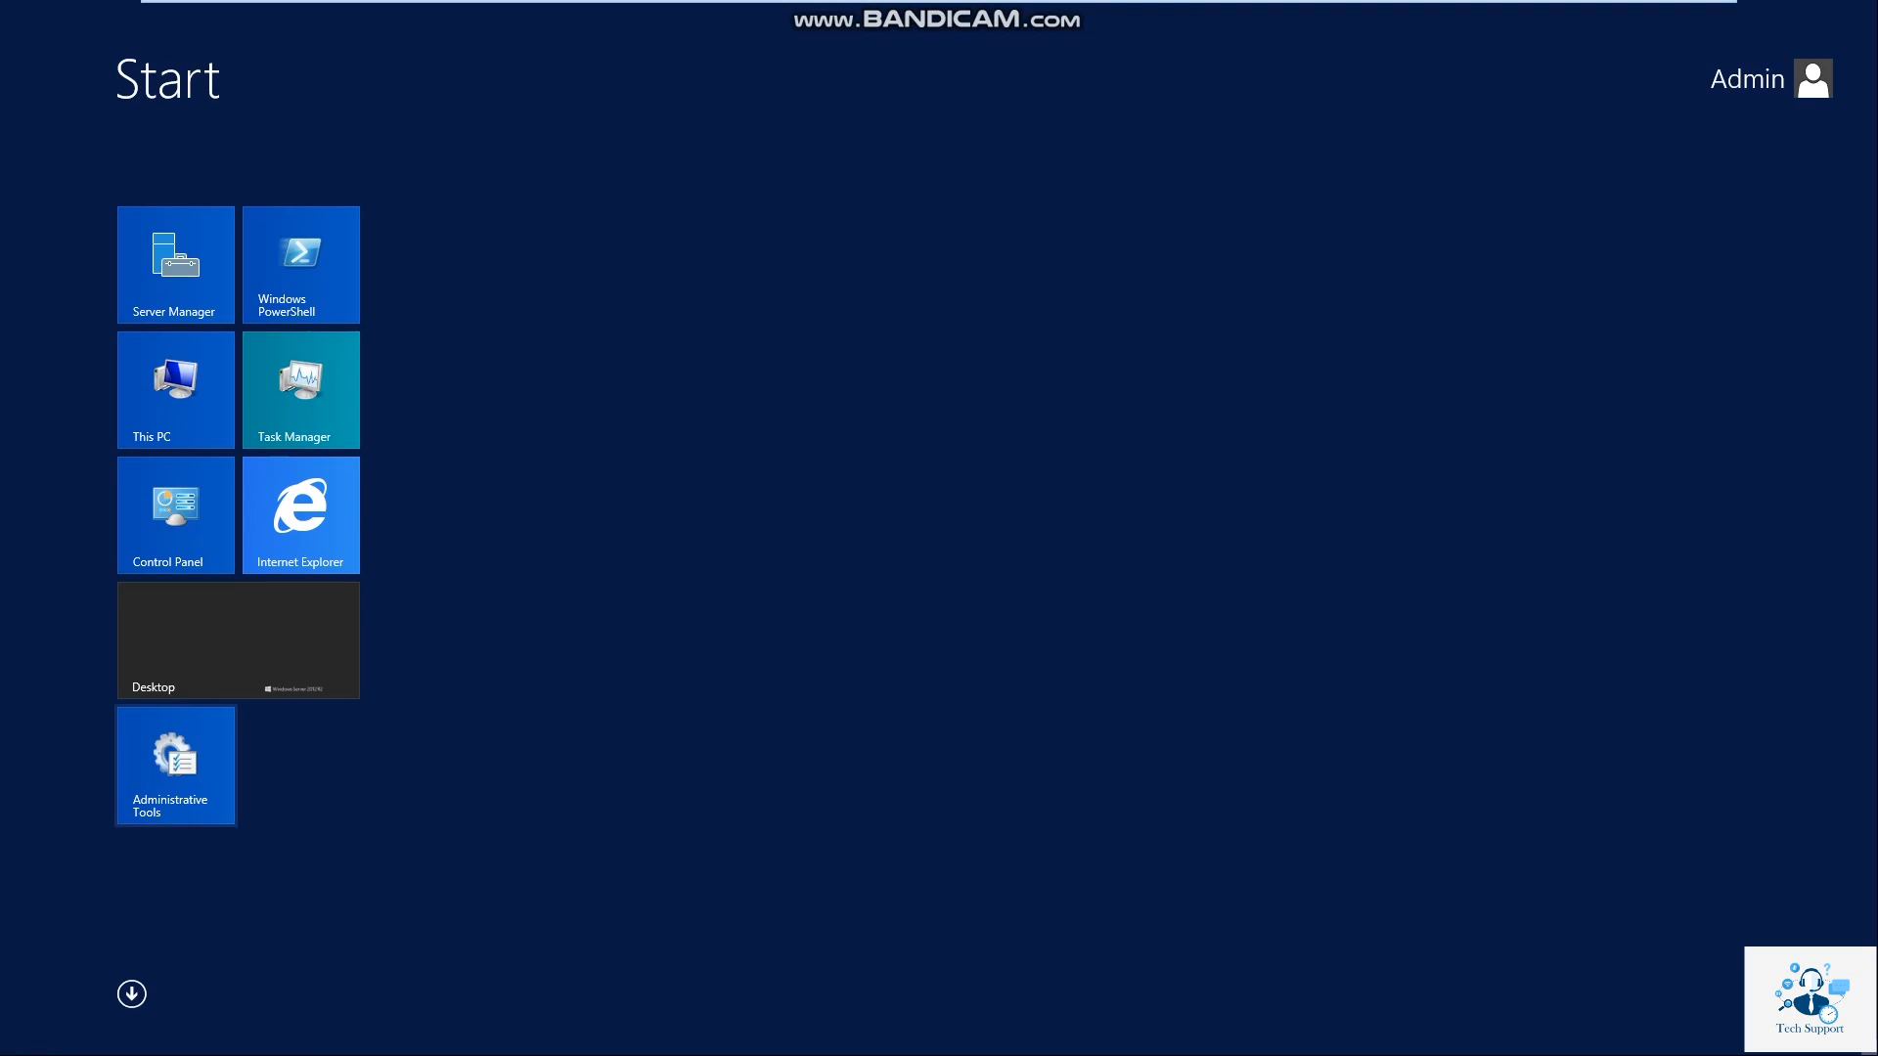
{"action": "left_click", "coordinate": [176, 766]}
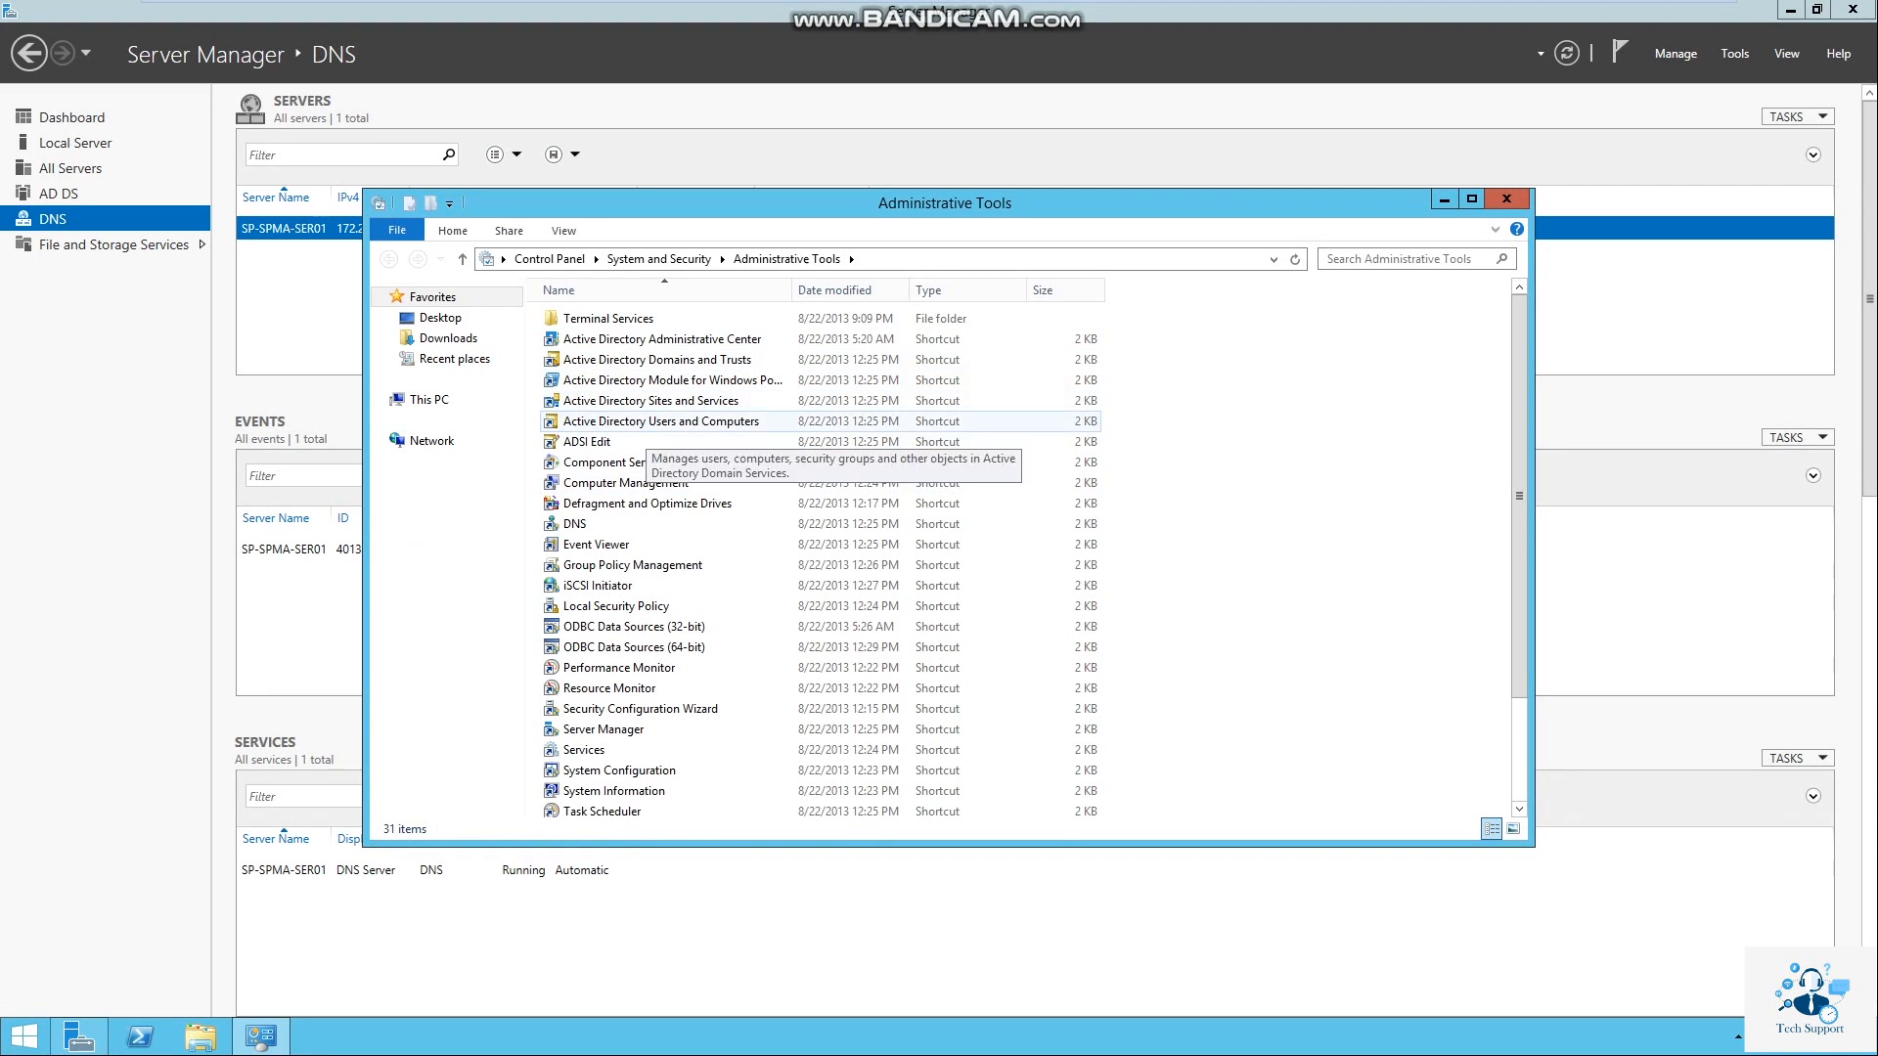
{"action": "double_click", "coordinate": [646, 423]}
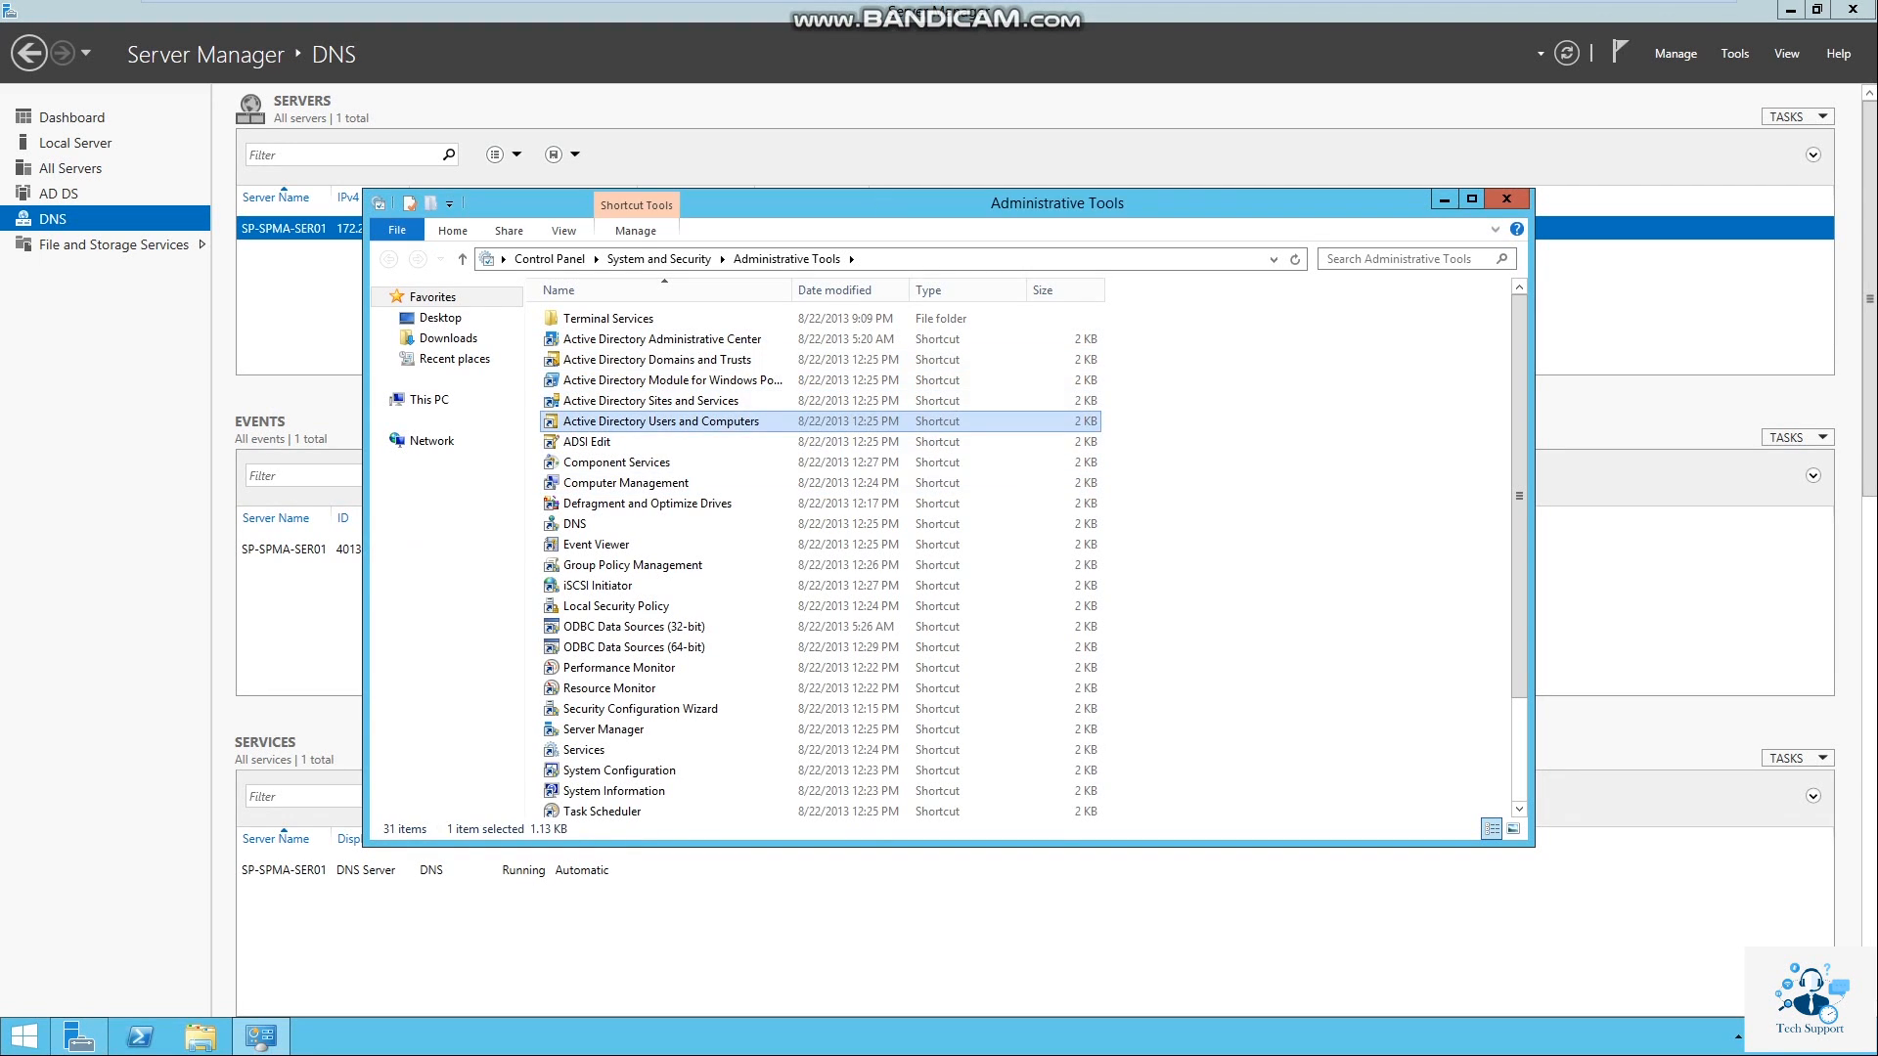
- Examine the COT.MAR.LOCAL containers from Computers through Users, widening the Name column to read the full object names
{"action": "left_click", "coordinate": [147, 213]}
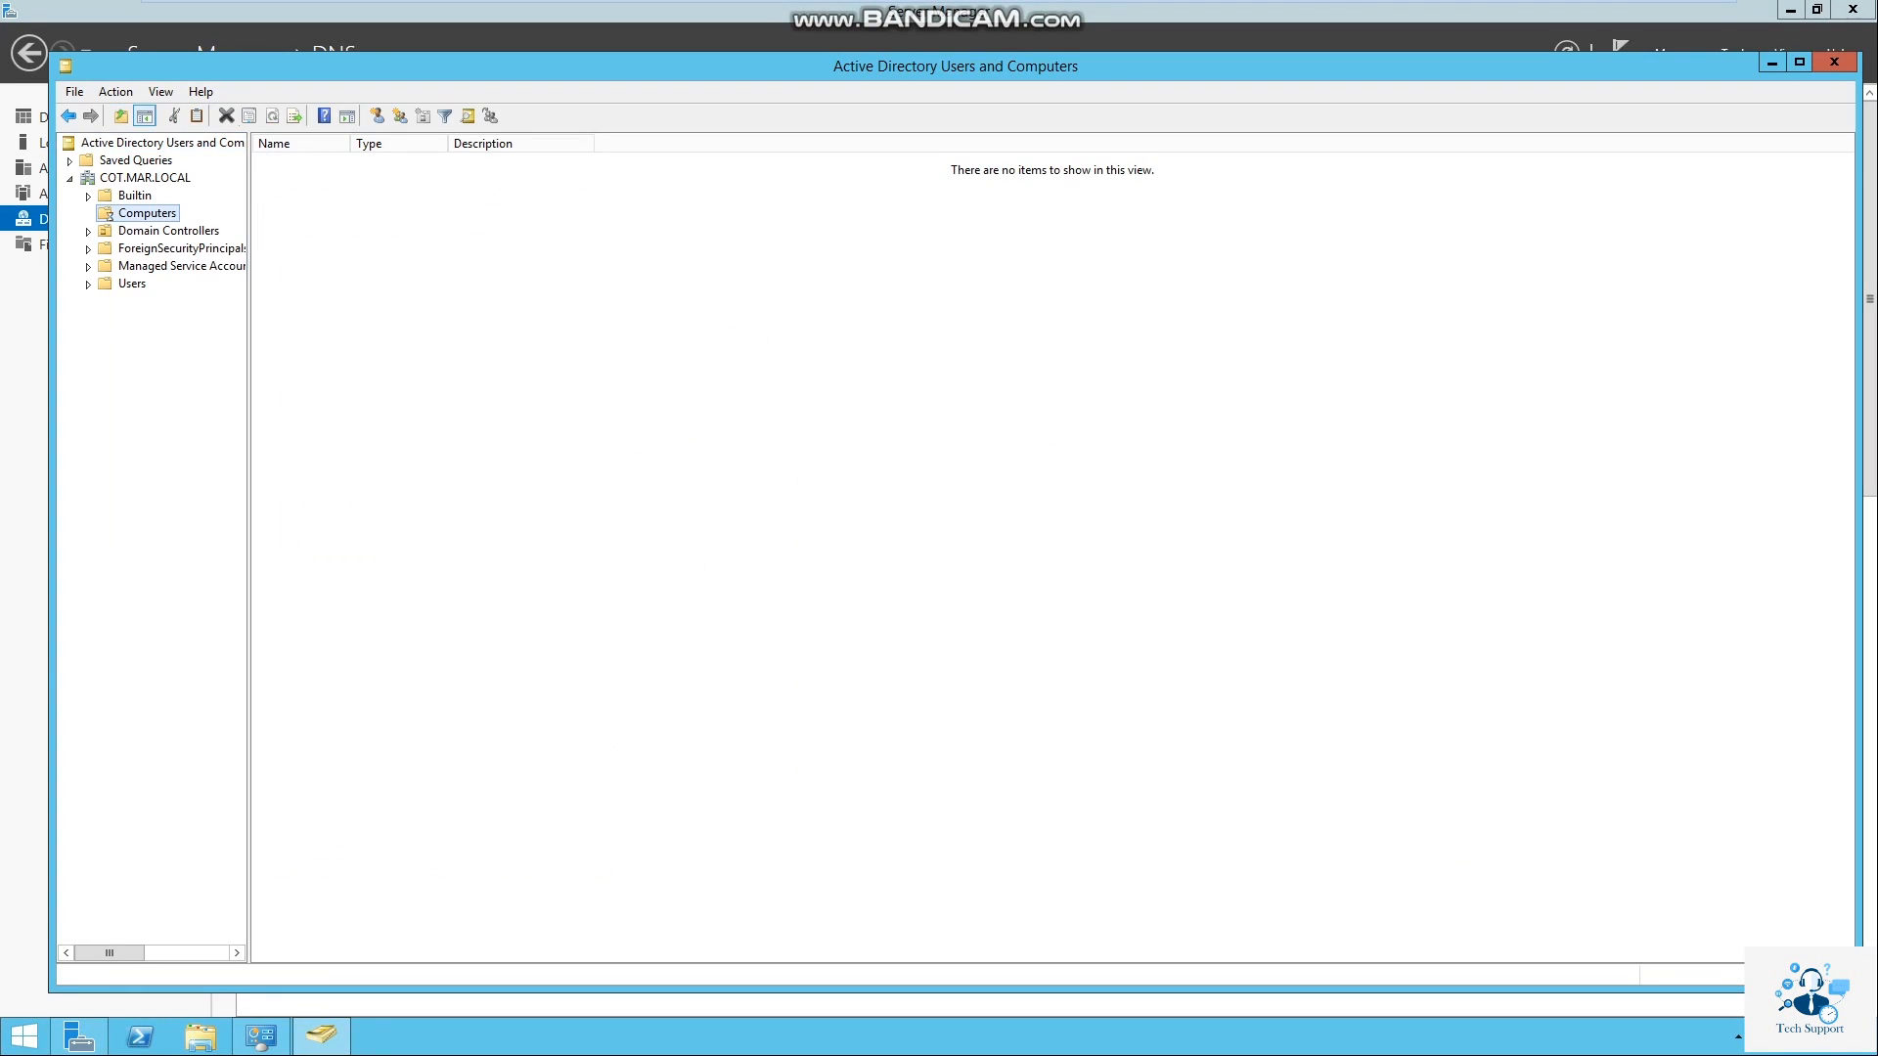
{"action": "left_click", "coordinate": [109, 196]}
{"action": "left_click", "coordinate": [168, 230]}
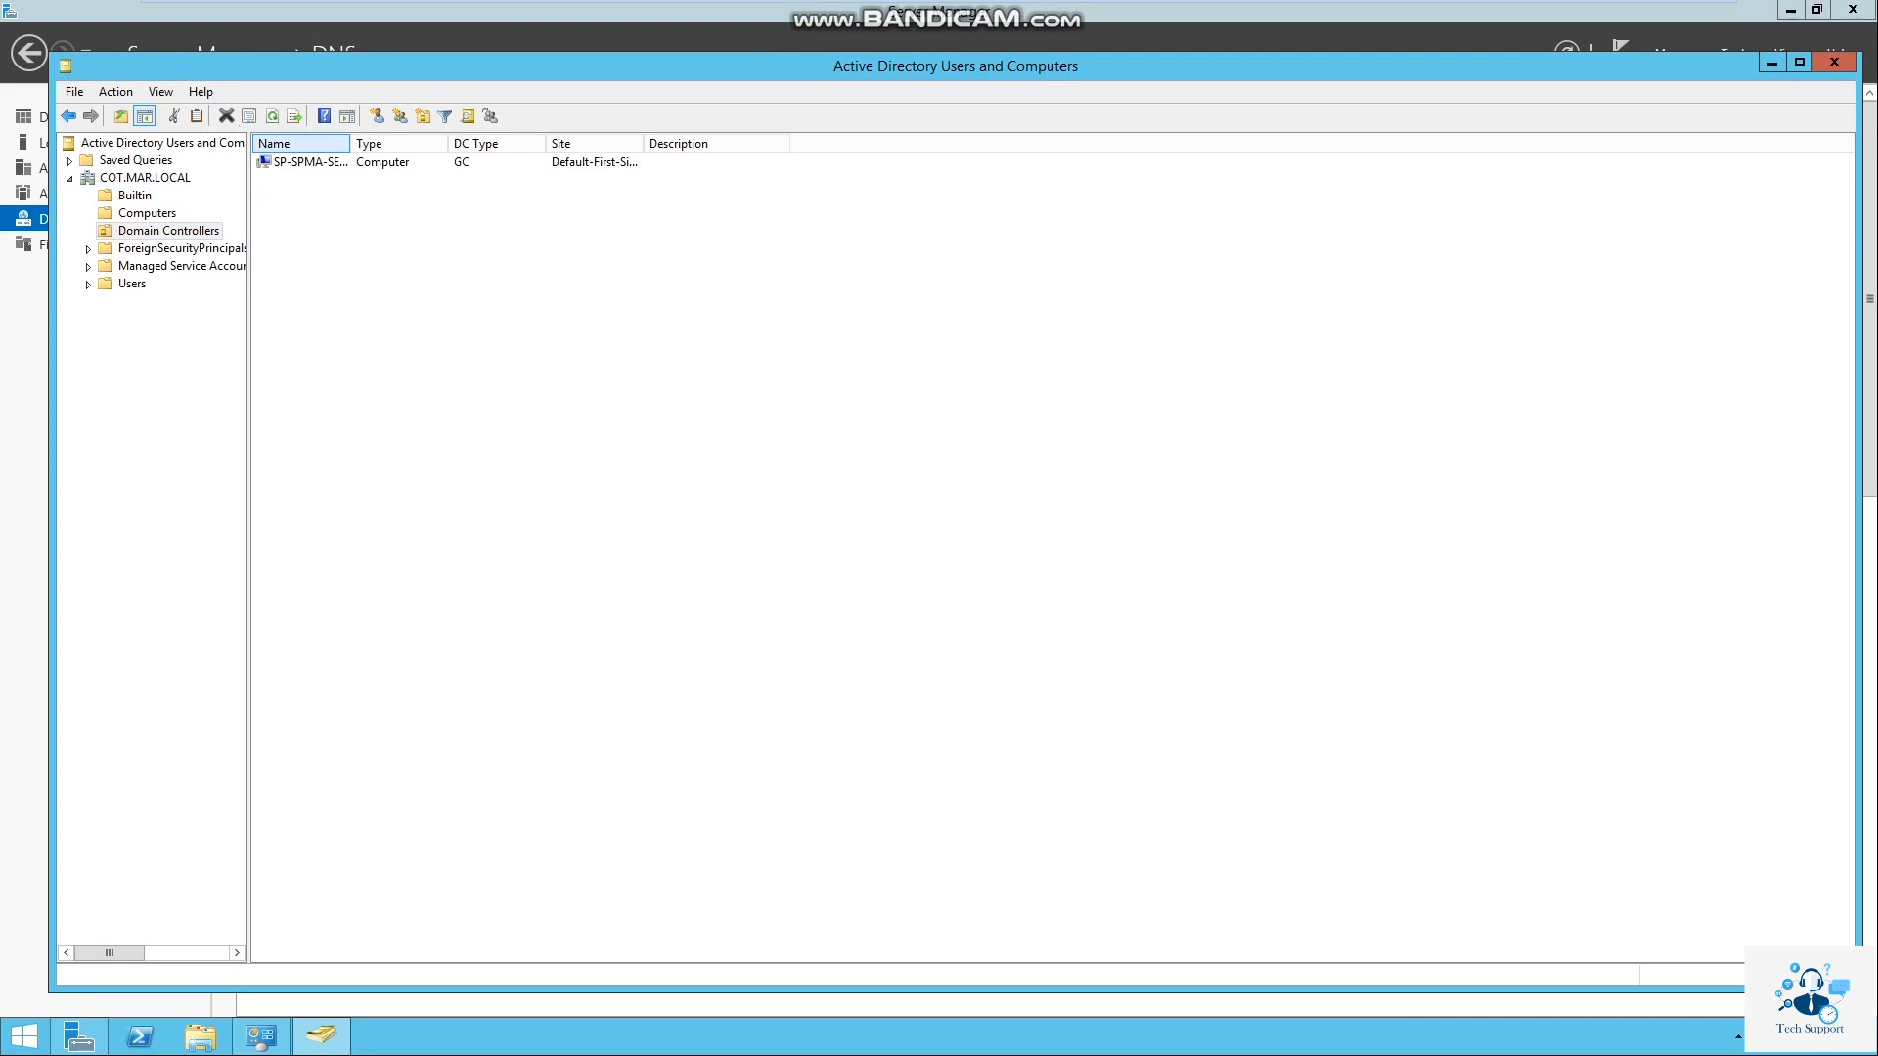
{"action": "double_click", "coordinate": [350, 144]}
{"action": "left_click", "coordinate": [182, 249]}
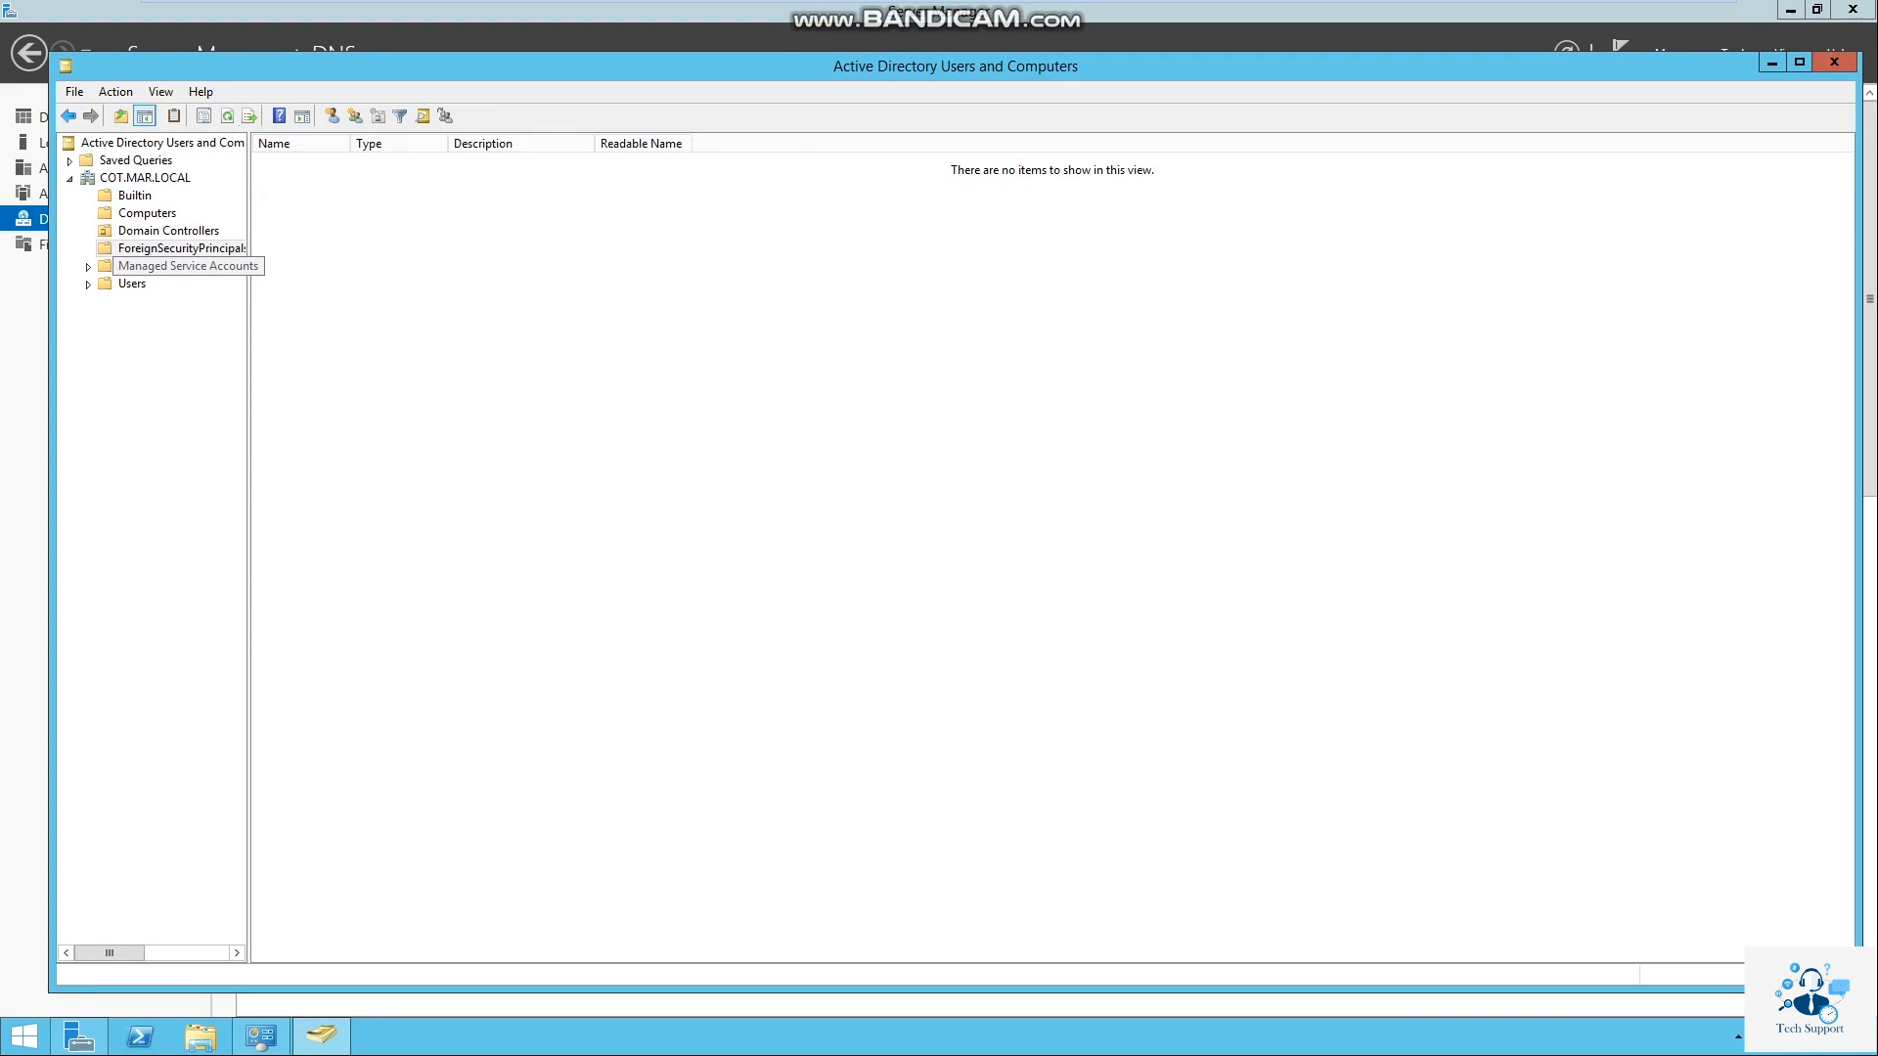
{"action": "left_click", "coordinate": [182, 266]}
{"action": "left_click", "coordinate": [131, 284]}
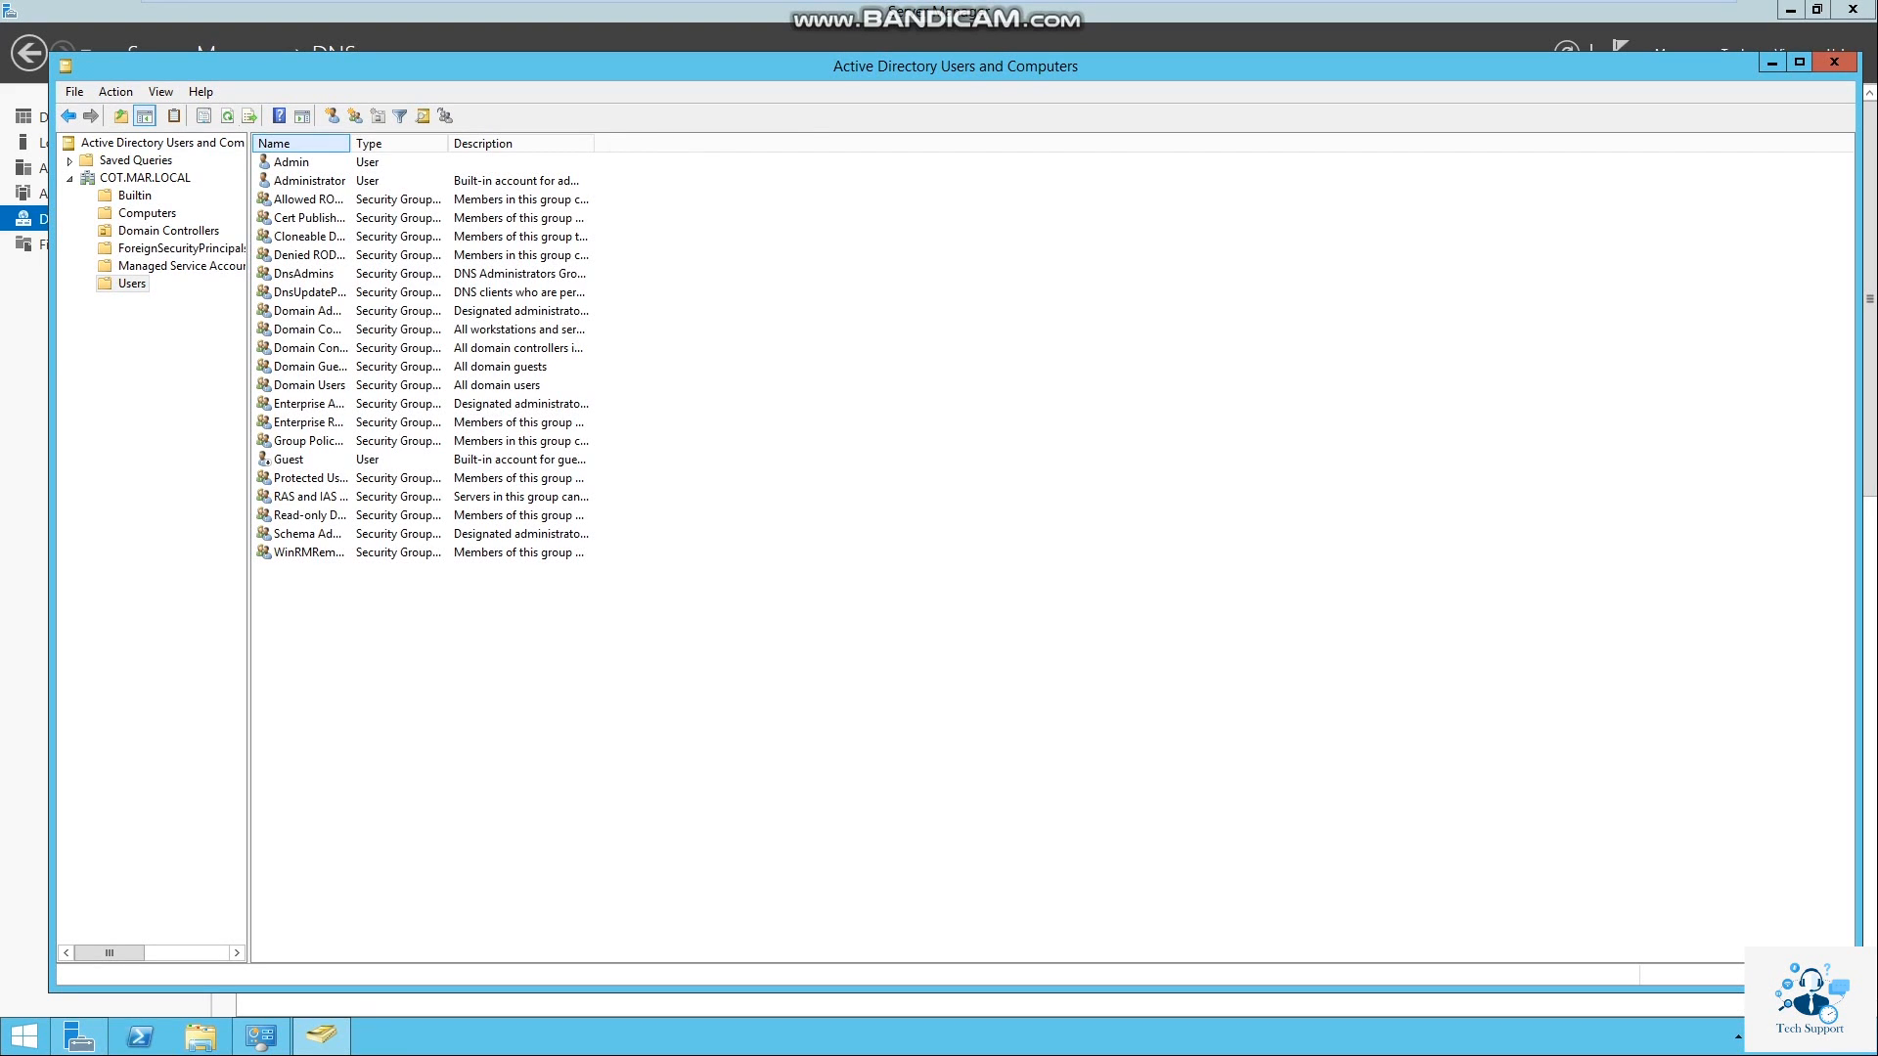
{"action": "double_click", "coordinate": [350, 142]}
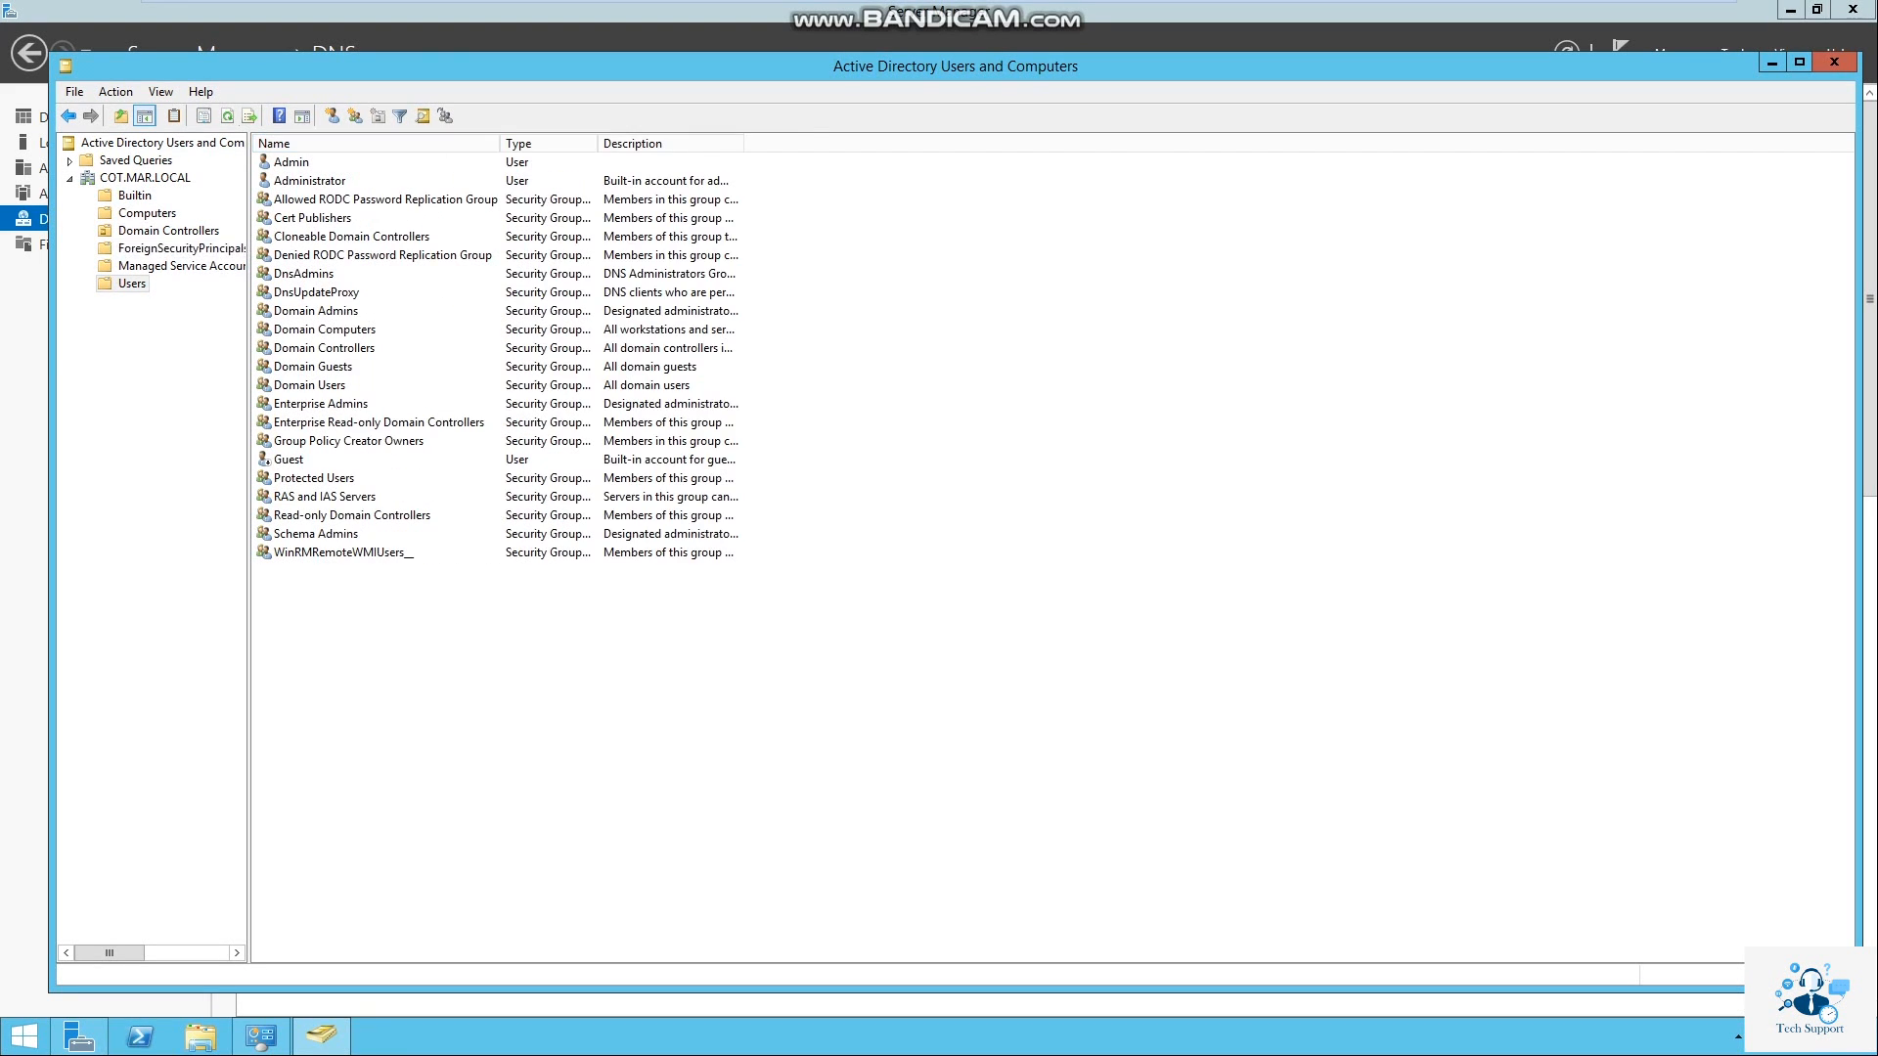